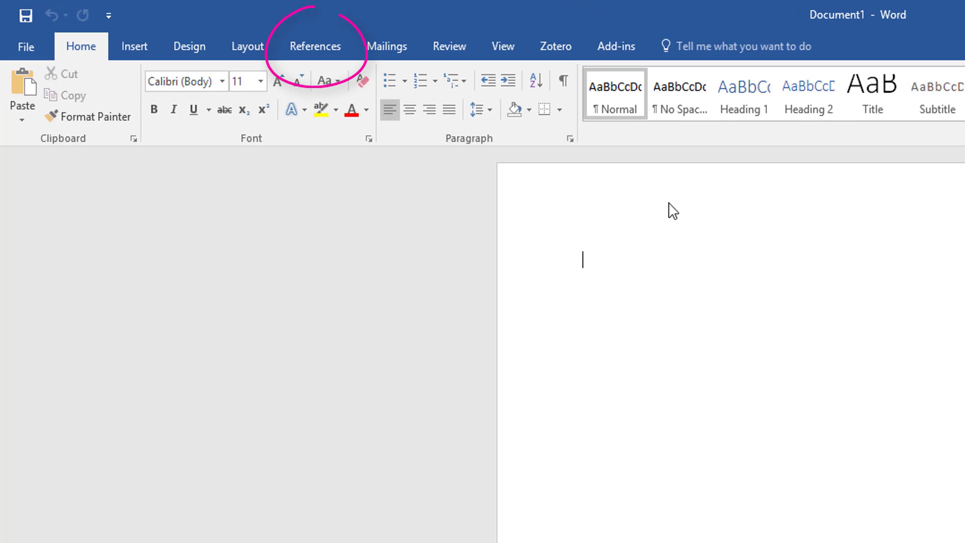
Step: View the list of citation styles available for the document's bibliography
click(326, 50)
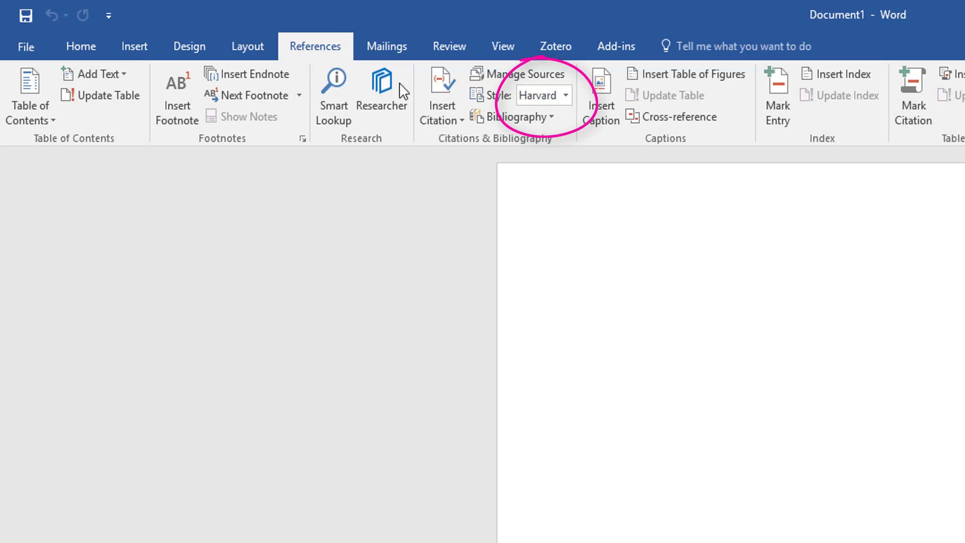
click(568, 96)
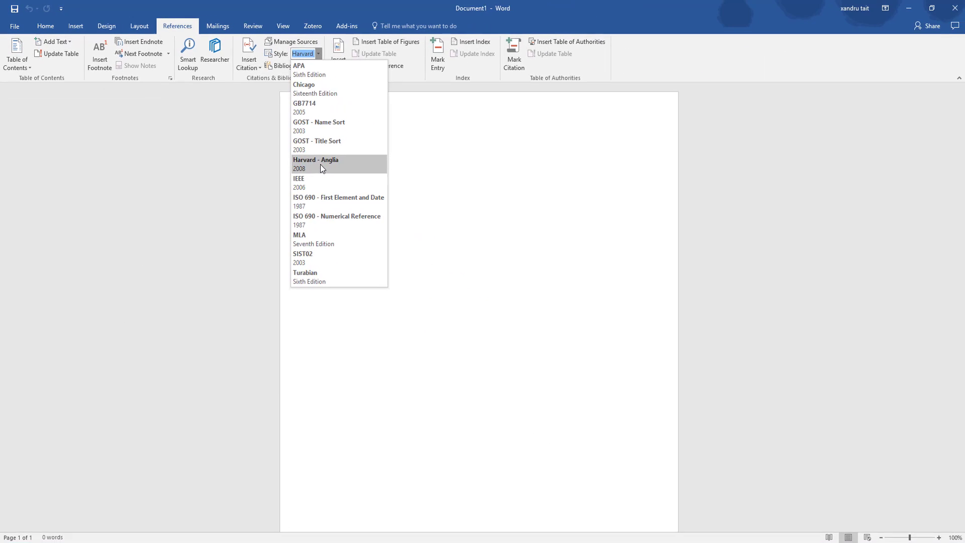
click(431, 213)
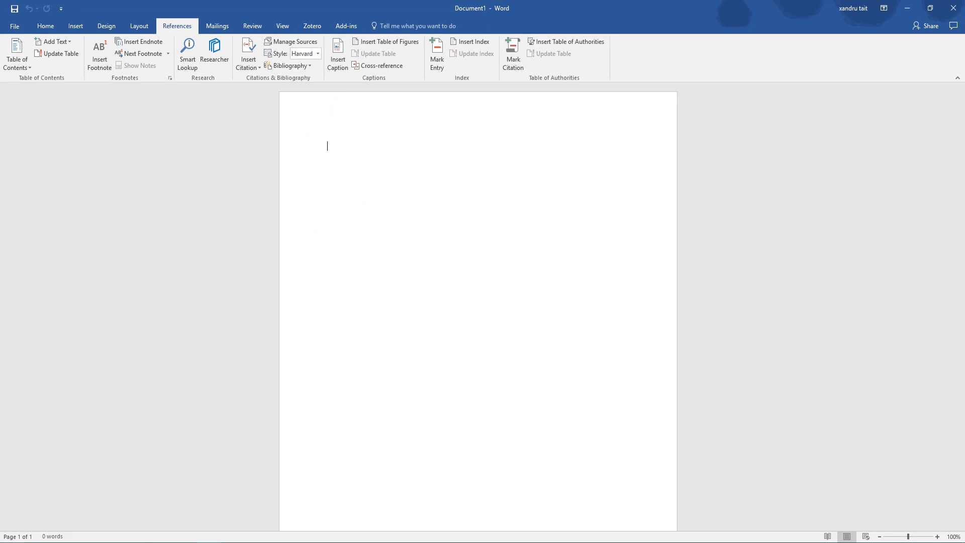
Step: Search Windows for %appdata% and open the Microsoft\Bibliography\Style folder in File Explorer
key(super+x)
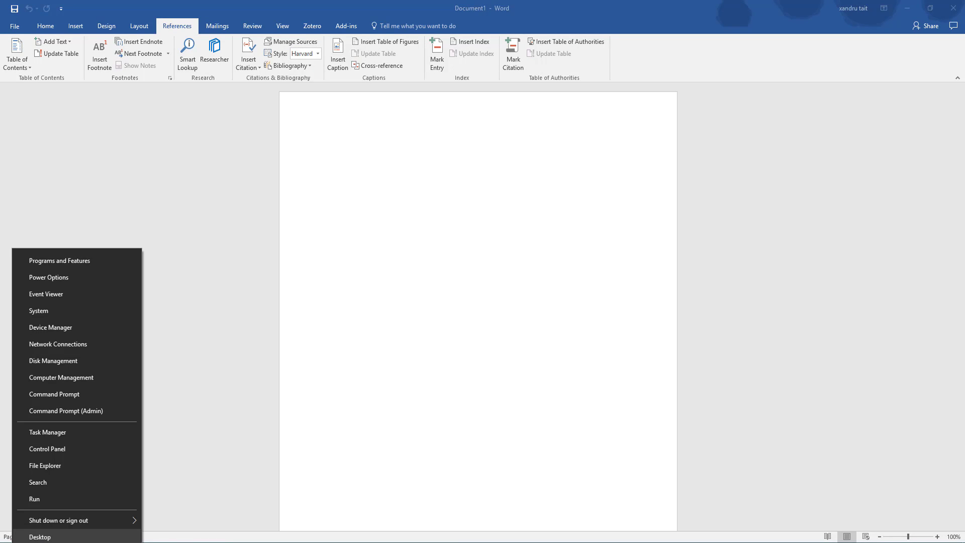
click(42, 481)
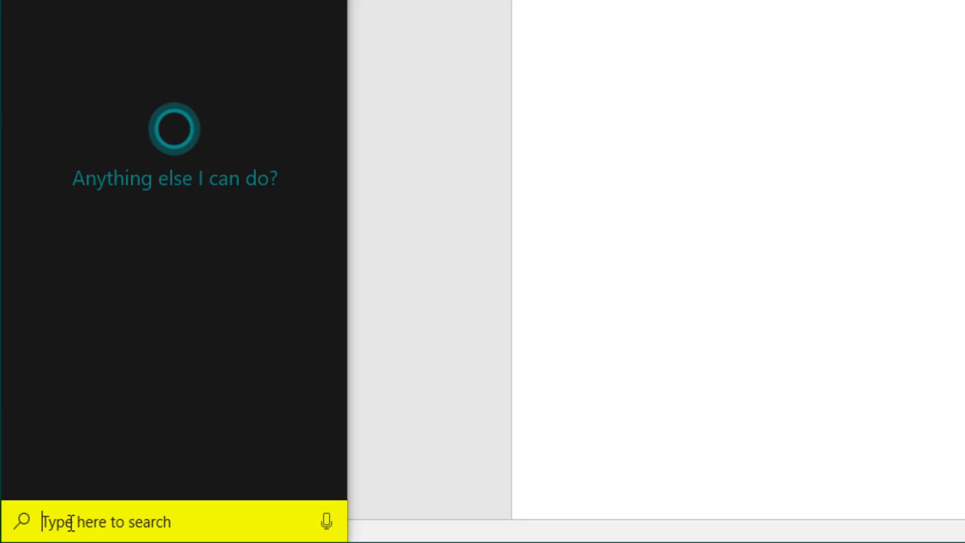
text(%appdata)
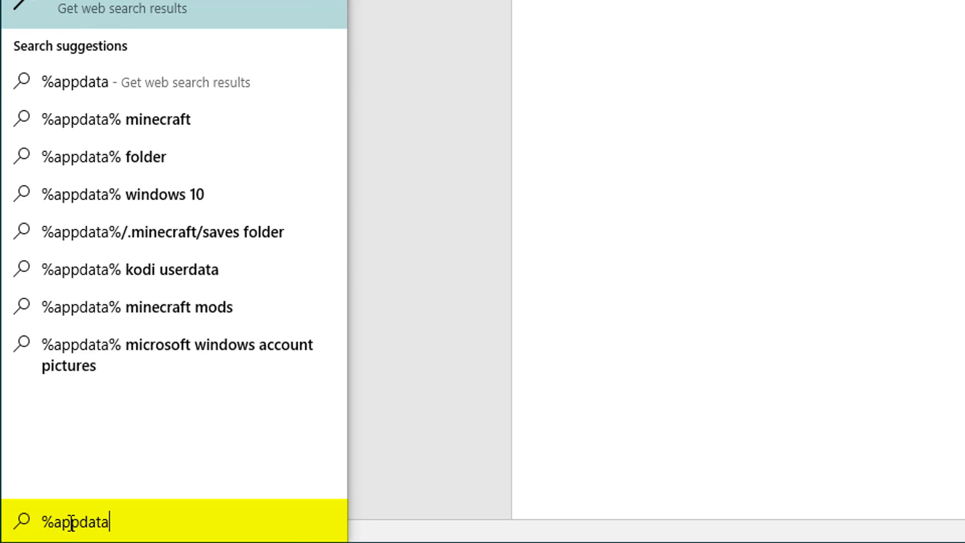
text(%)
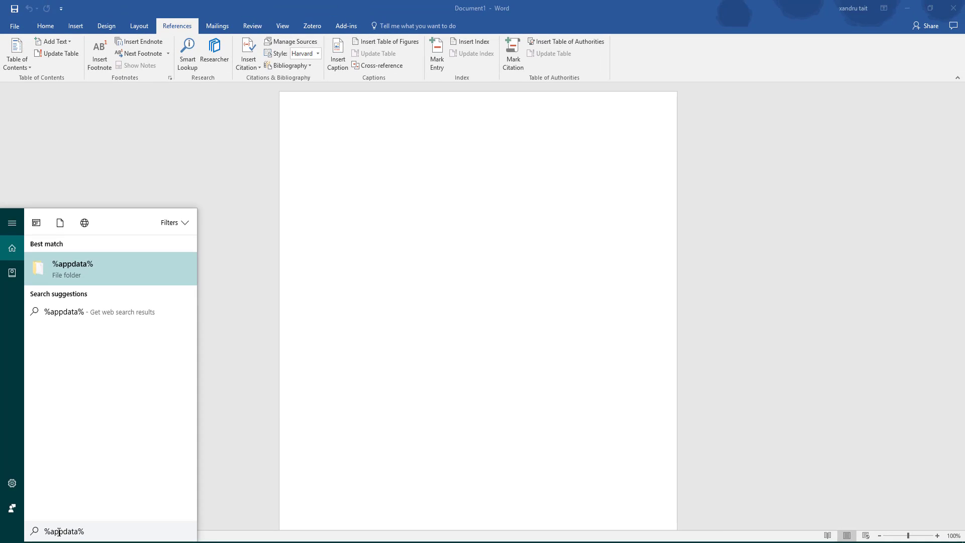
key(Return)
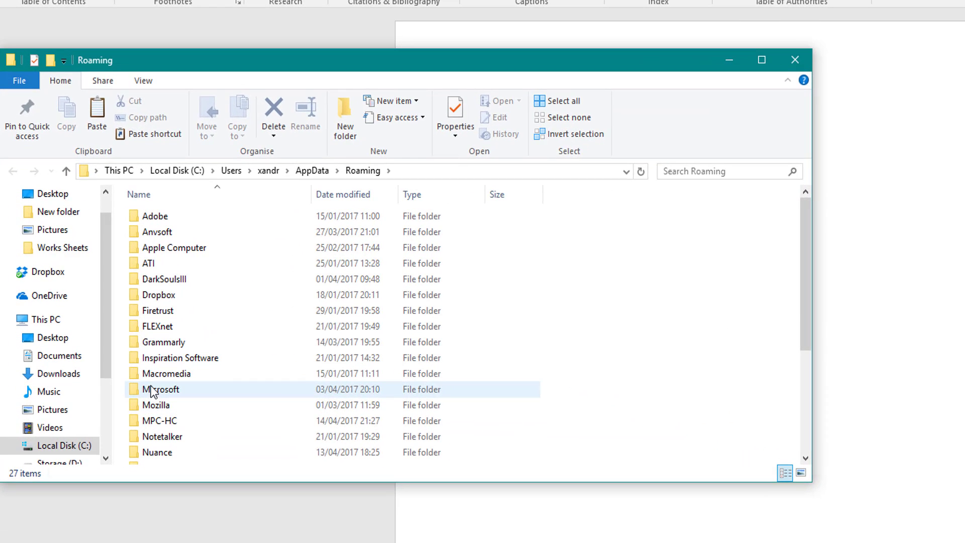
double_click(152, 391)
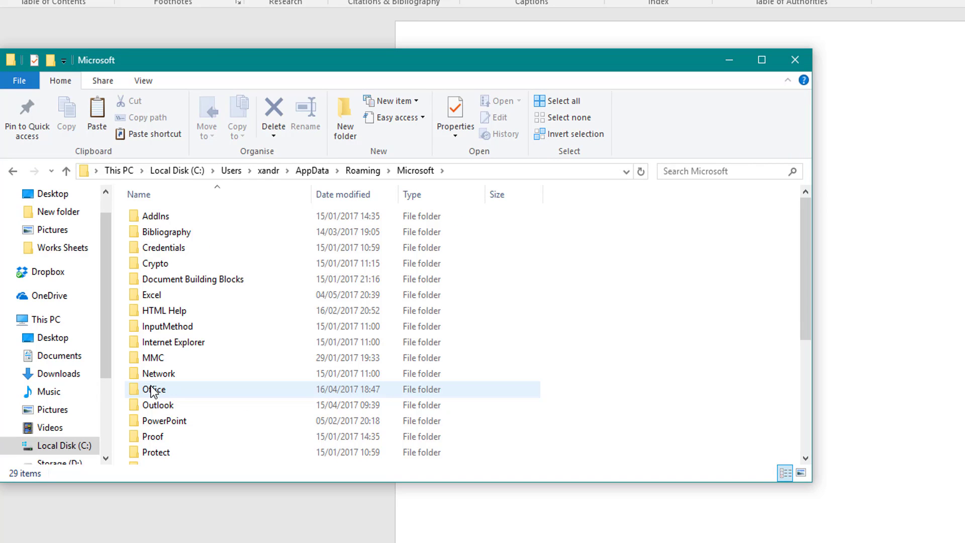
double_click(176, 236)
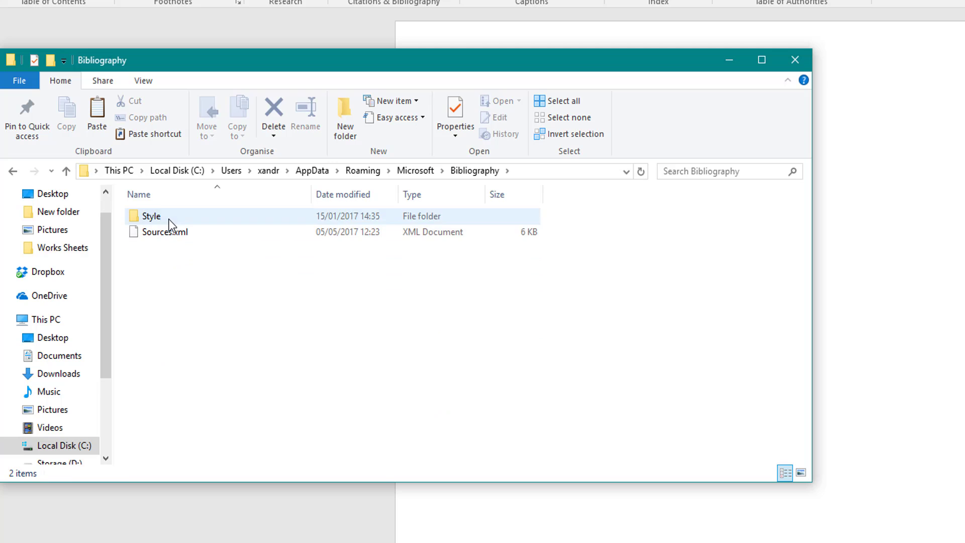
double_click(171, 221)
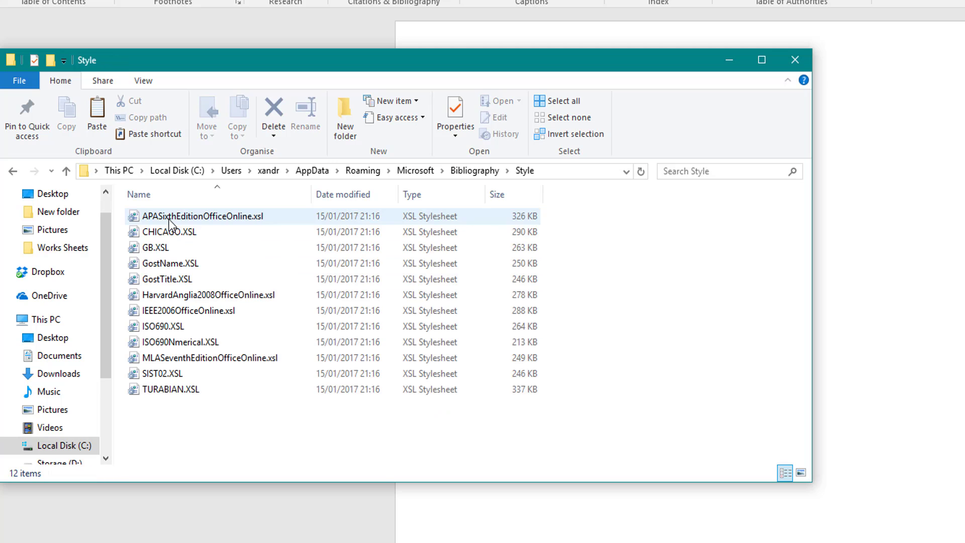
Step: Paste the copied HarvardUWEv2.xsl stylesheet into the Style folder and close the folder window
click(180, 295)
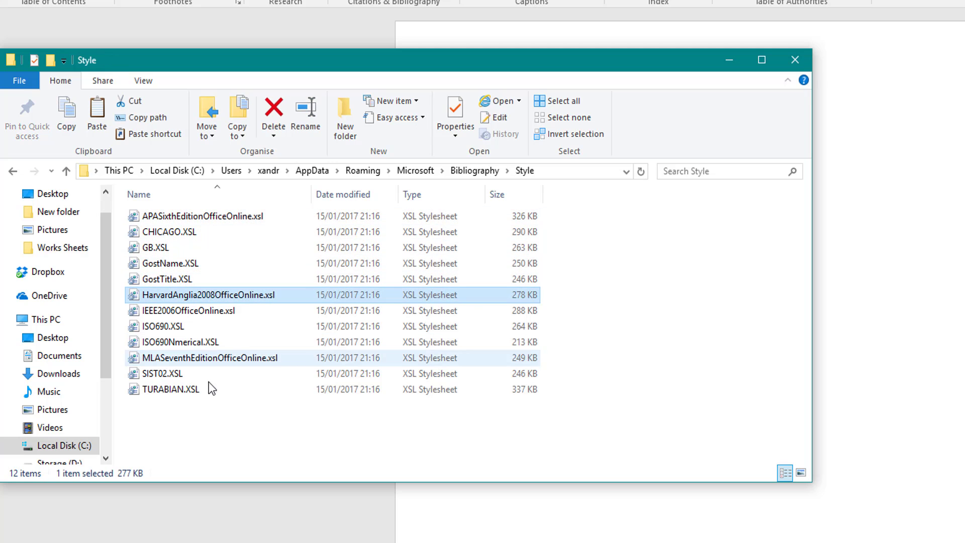
right_click(236, 418)
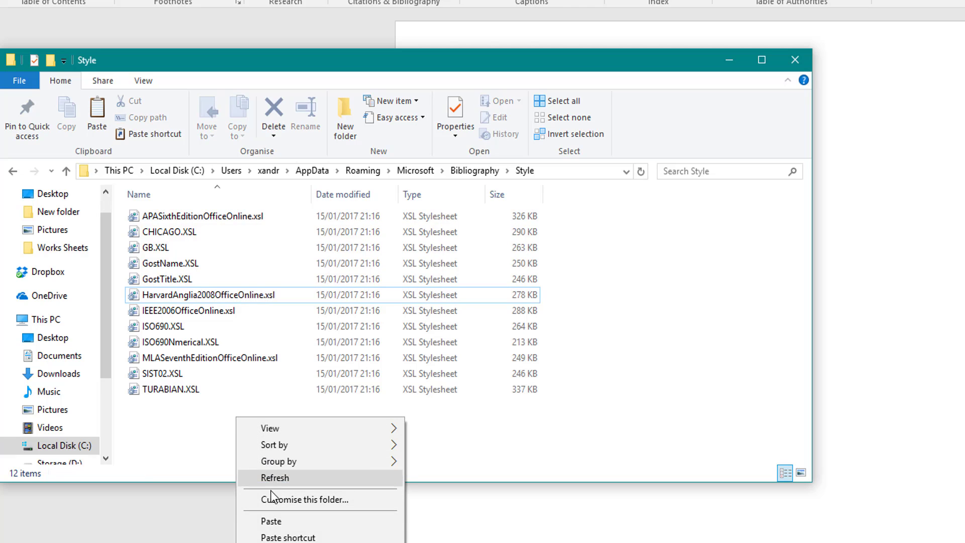
click(272, 521)
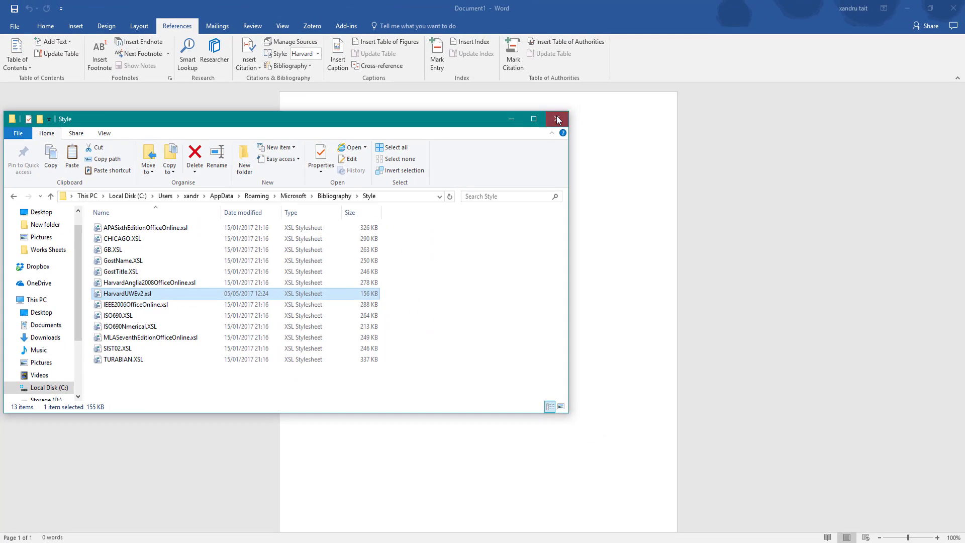
click(794, 60)
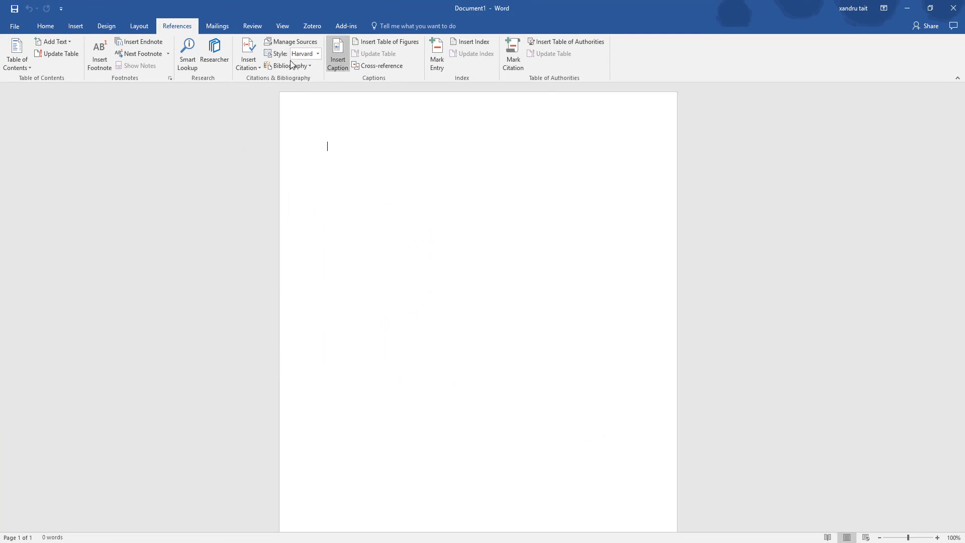
Step: Set the document's citation style to Harvard - UWE, Second Edition
click(317, 53)
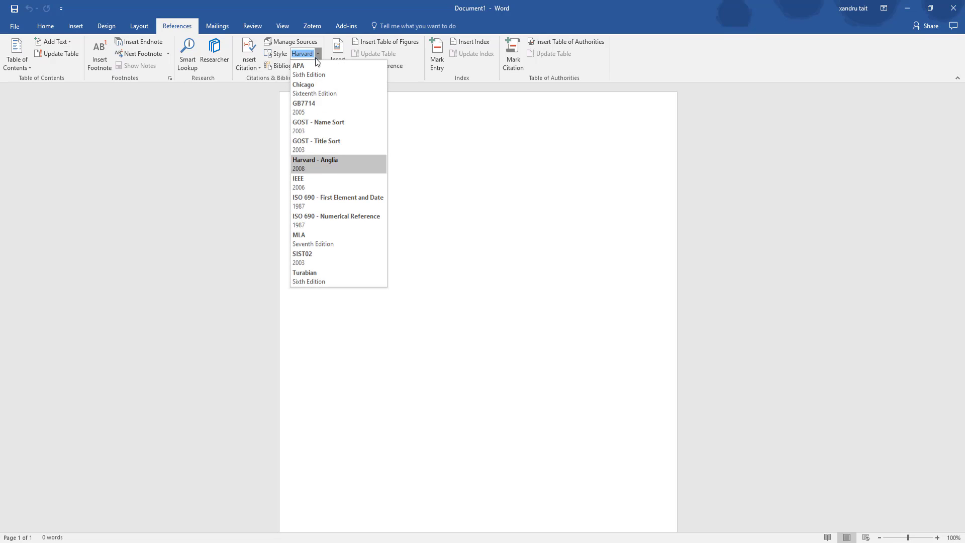
click(478, 187)
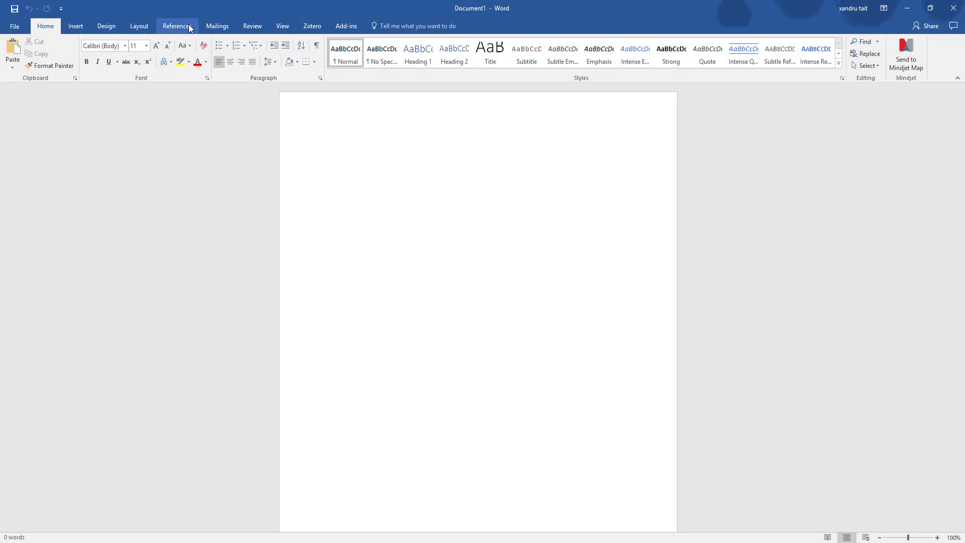
click(221, 34)
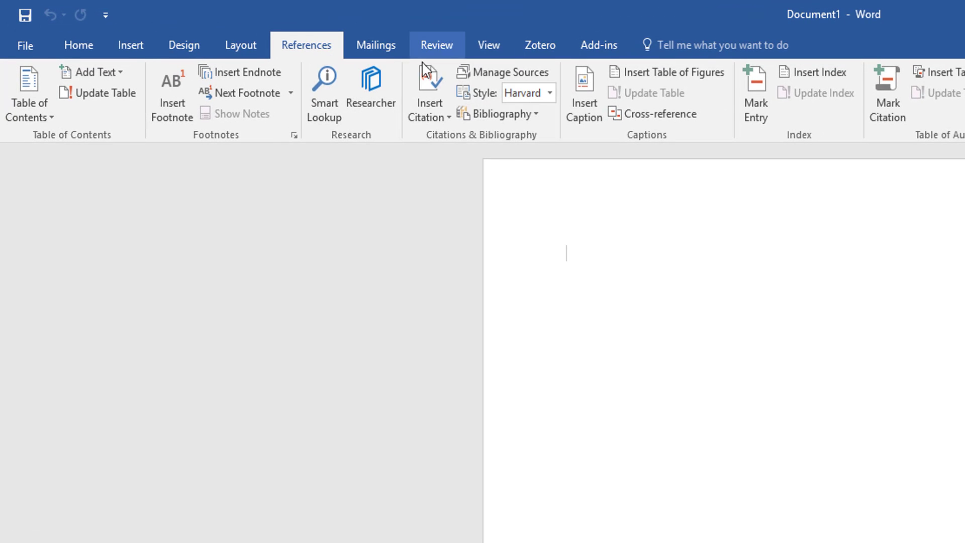
click(551, 93)
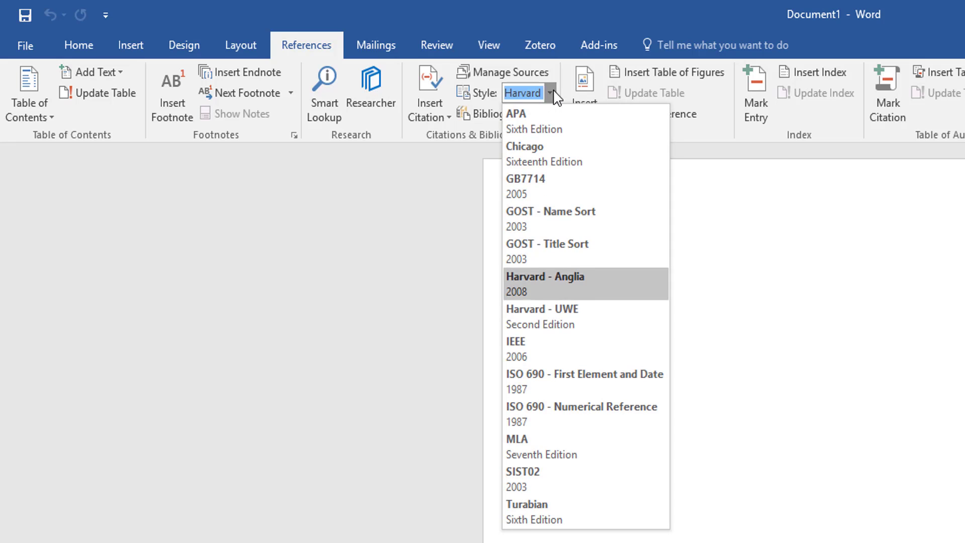
click(567, 326)
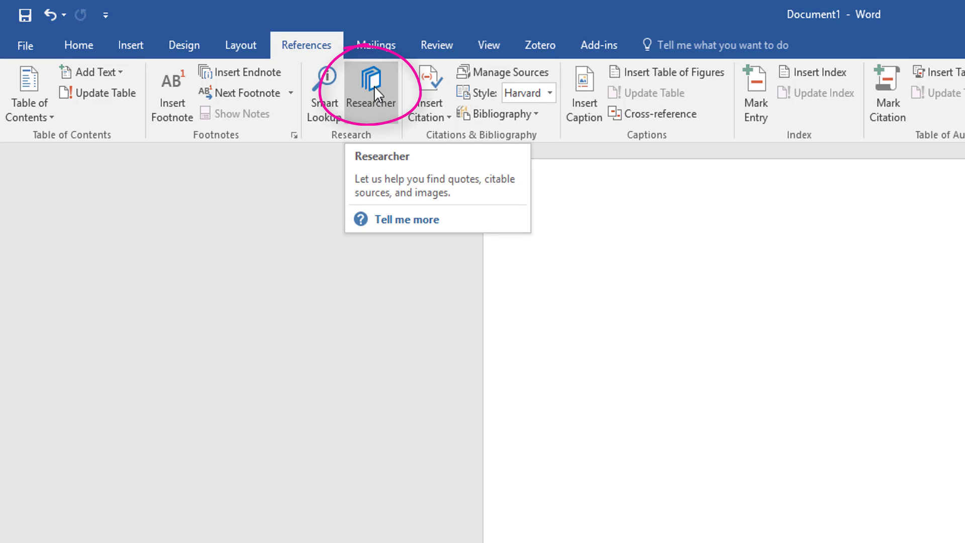
Step: Start a new source for a citation and set its source type to Performance
click(433, 116)
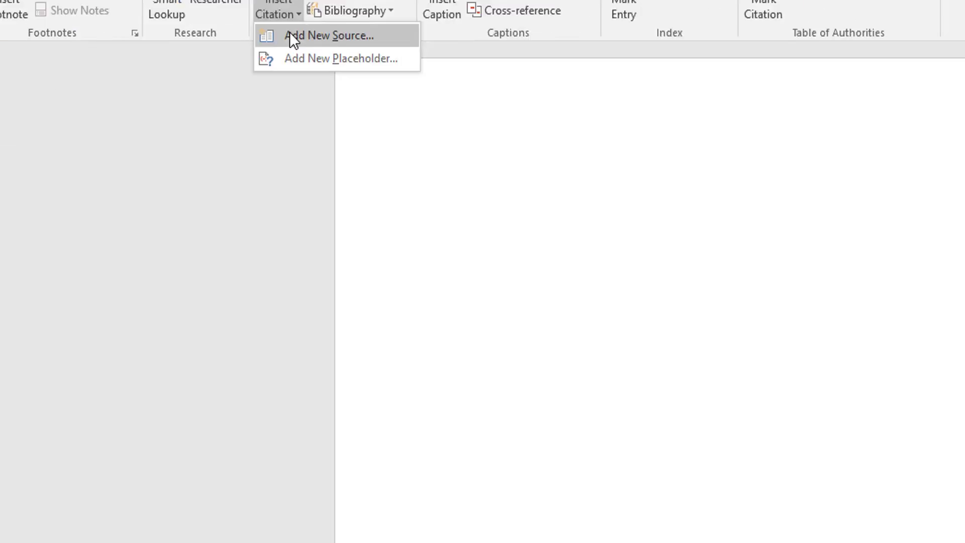
click(292, 36)
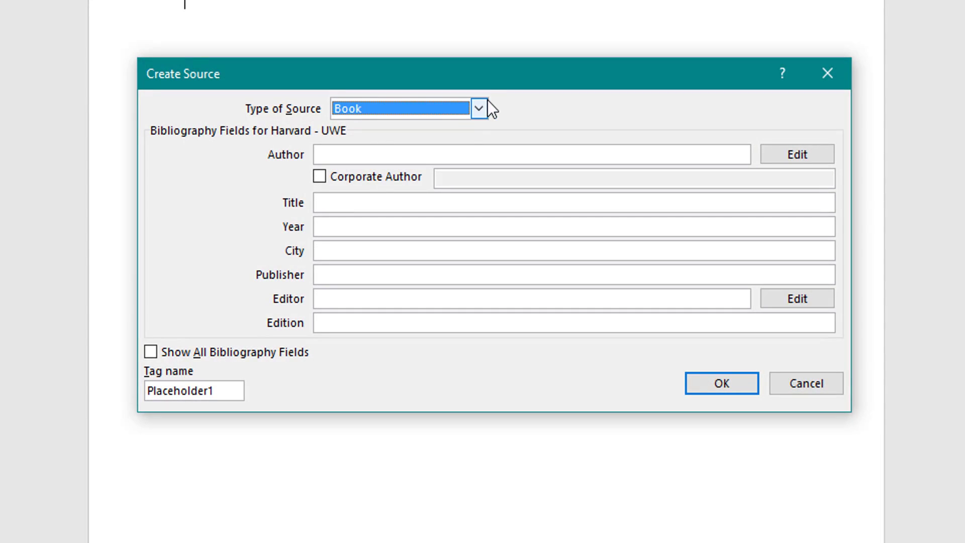
click(479, 108)
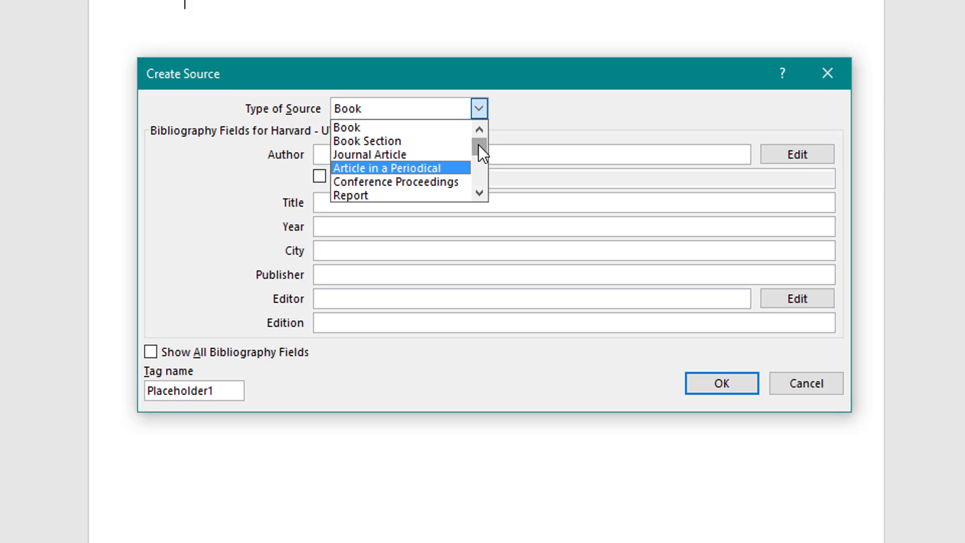
drag(478, 145, 475, 194)
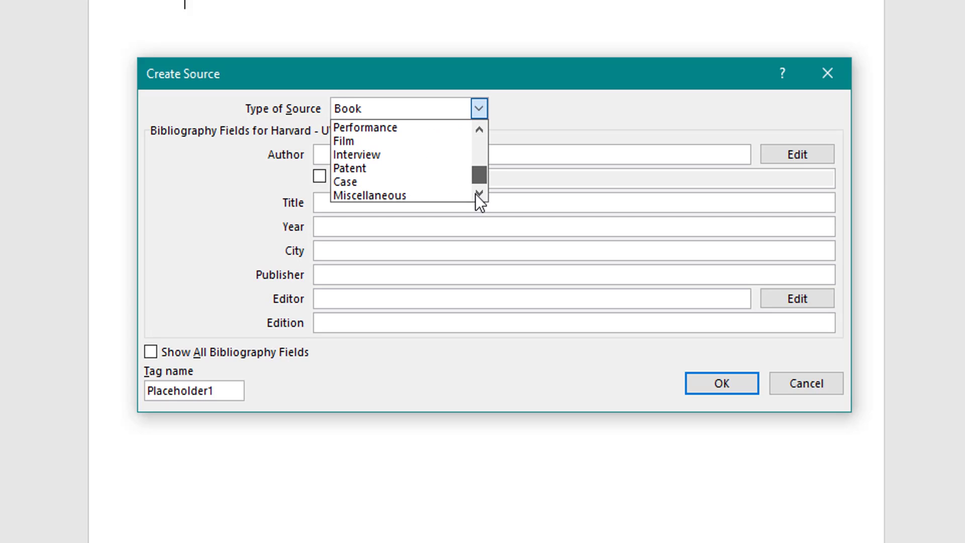
click(366, 132)
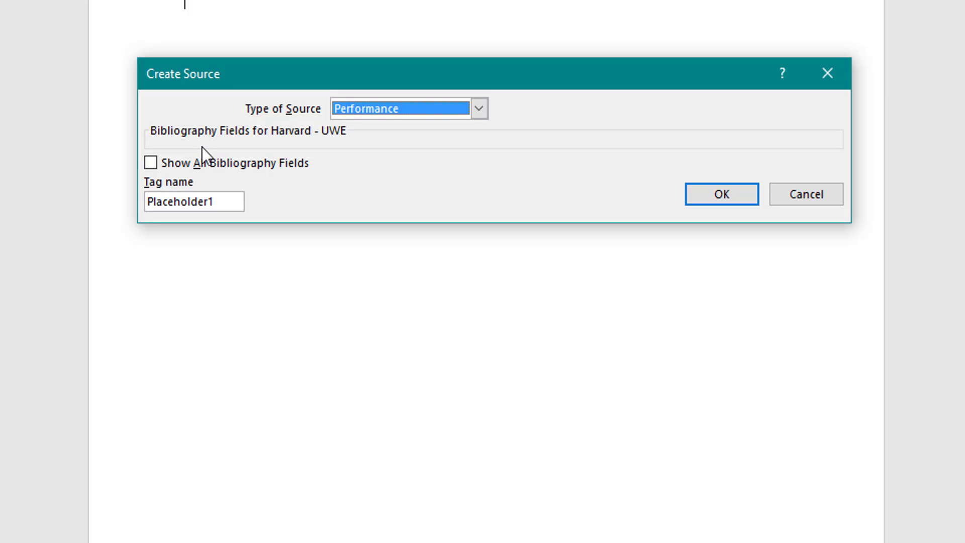
Step: Show all bibliography fields for the Performance source, look through them and hide the extra fields again
click(150, 163)
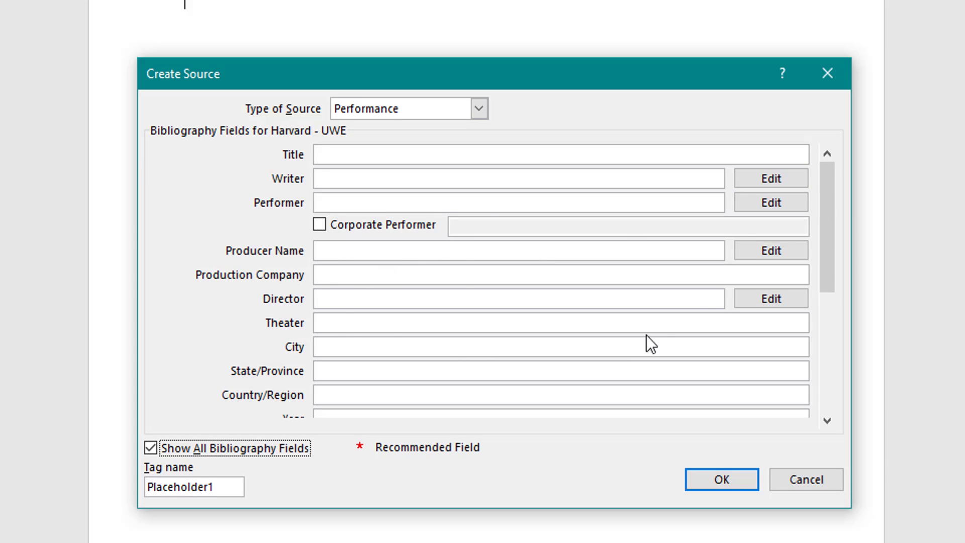
drag(824, 236, 849, 173)
click(150, 447)
Step: Switch the source type to Book and on to Book Section to compare the fields each requires
click(479, 109)
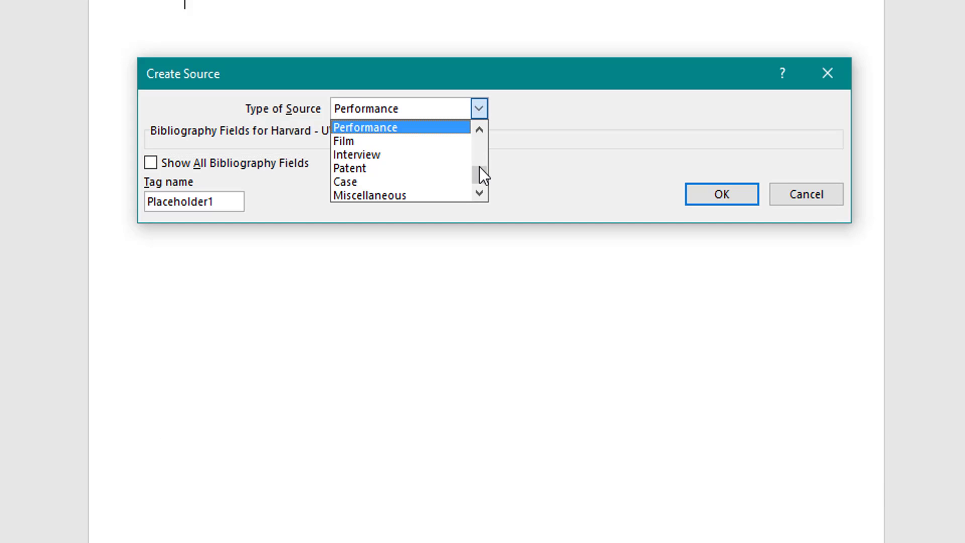
drag(479, 170, 494, 132)
click(403, 127)
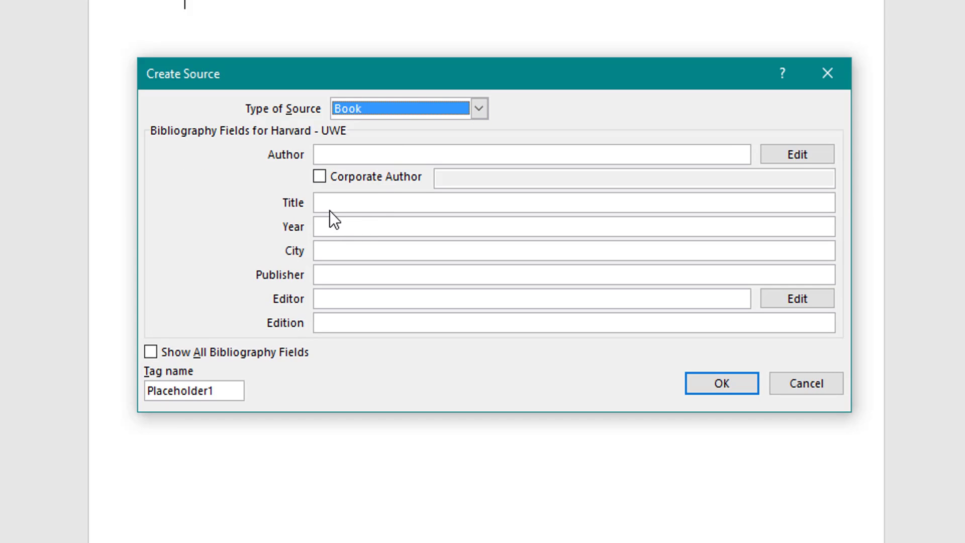
click(478, 111)
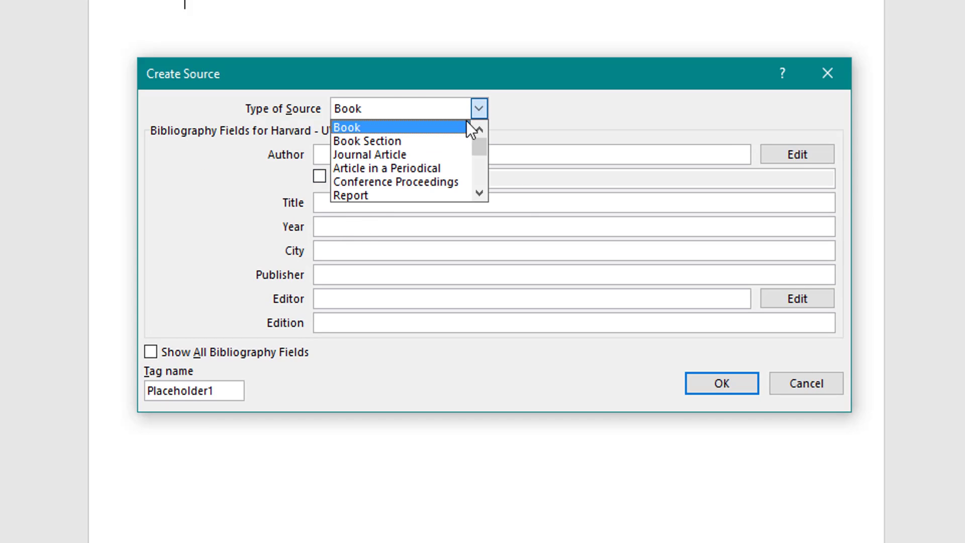
click(426, 145)
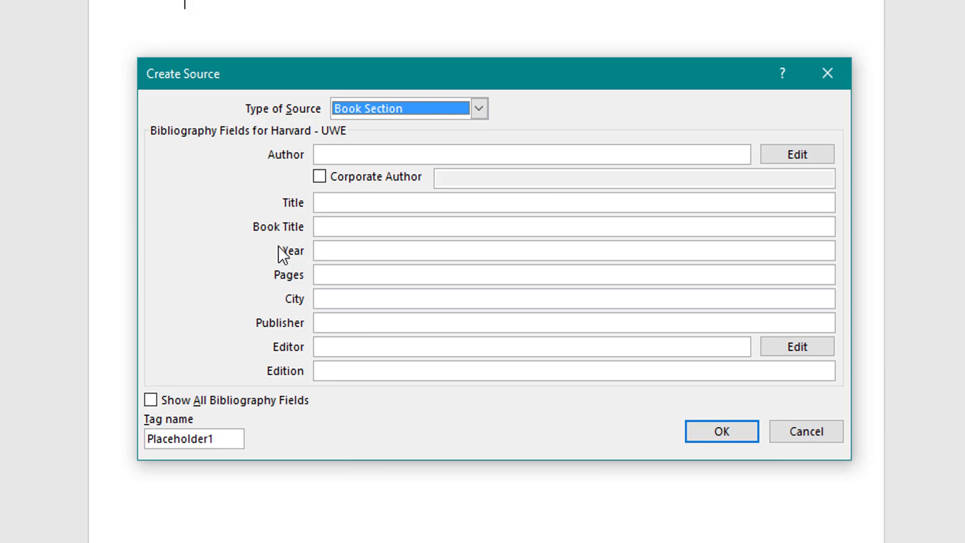
Step: Switch the source type to Web site and examine the example hints for the year, month and day accessed fields
click(478, 108)
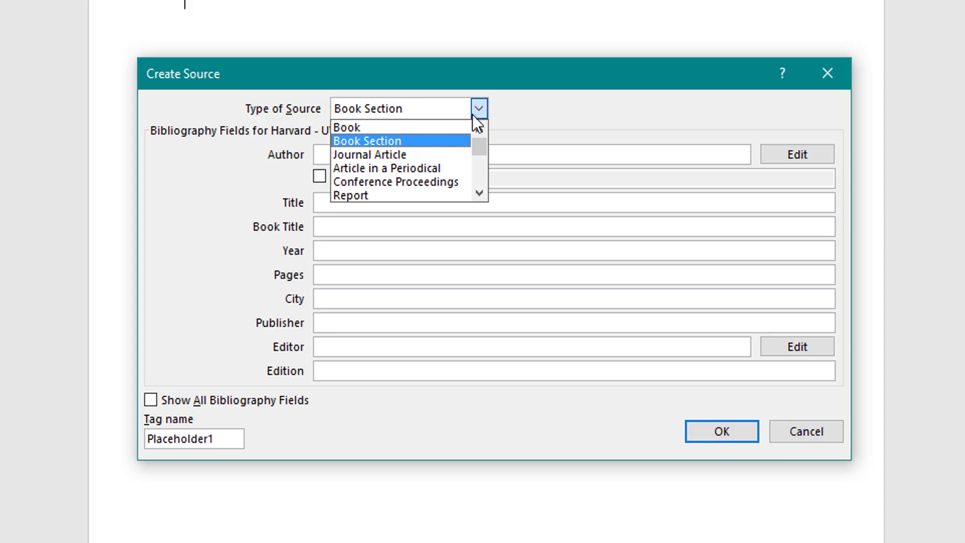
click(484, 191)
click(484, 191)
click(428, 181)
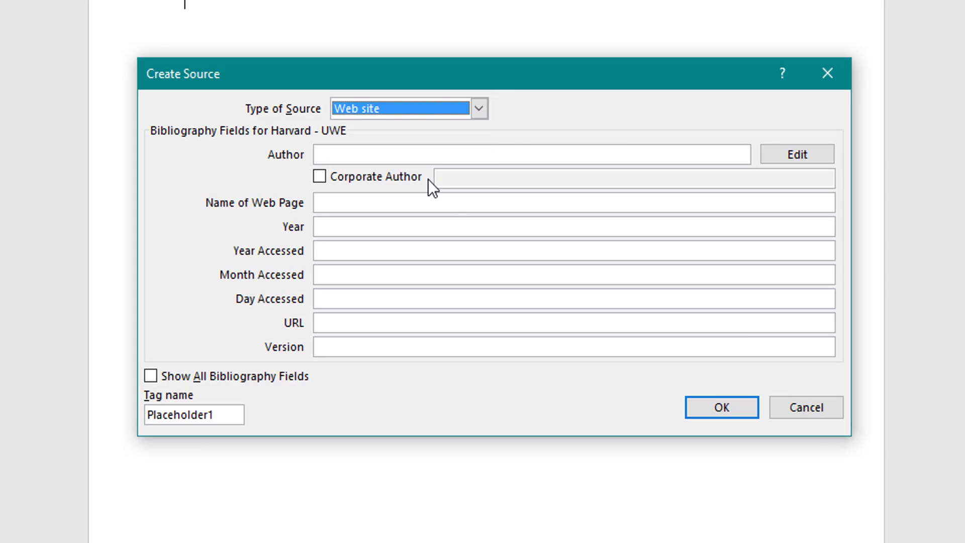
click(330, 255)
click(329, 278)
click(332, 300)
click(331, 251)
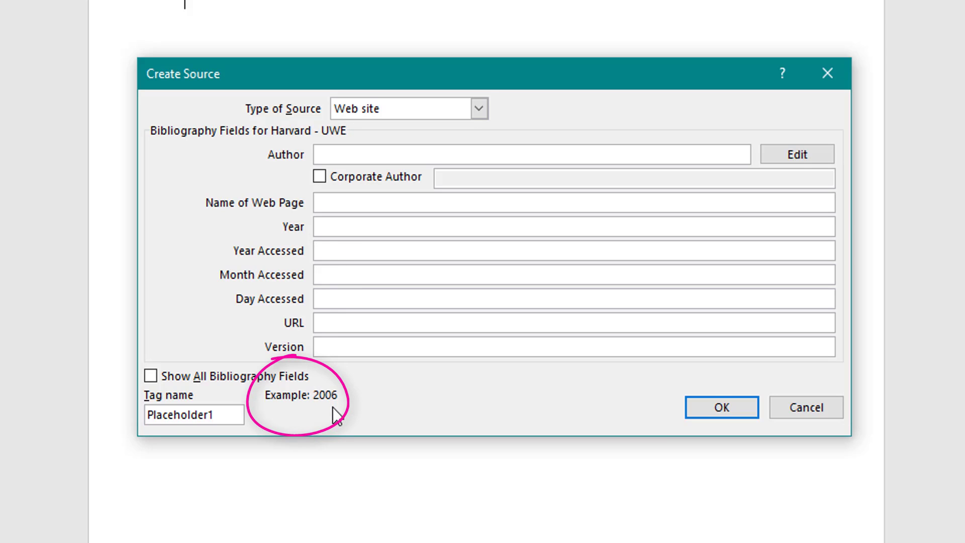
Step: Set the new source's type to Journal Article
click(479, 109)
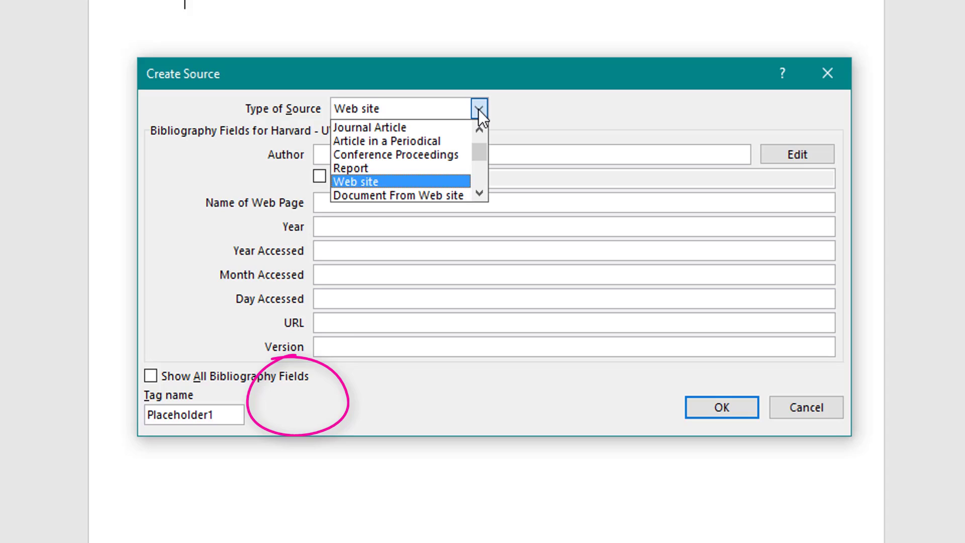
click(439, 128)
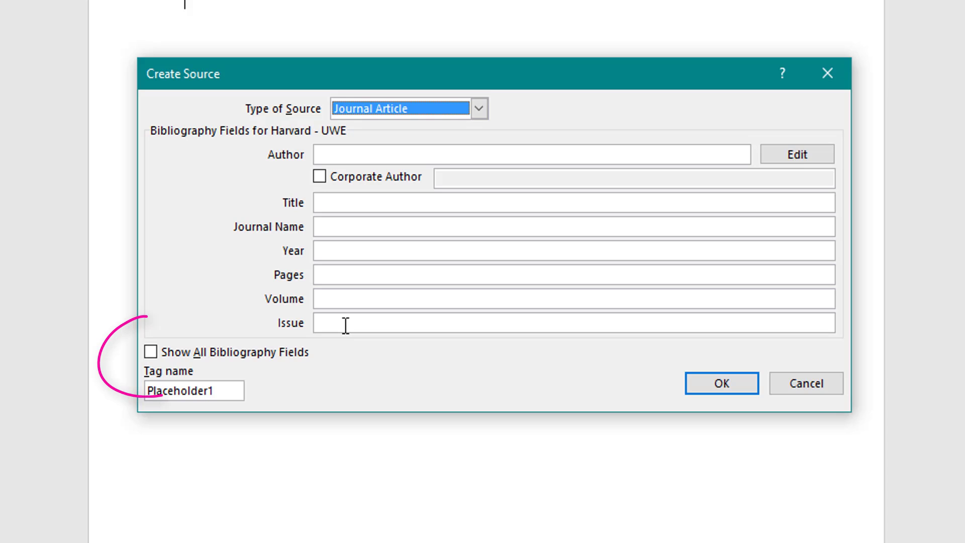
Step: Show all bibliography fields for the Journal Article source, look through the recommended ones and hide the extra fields again
click(151, 353)
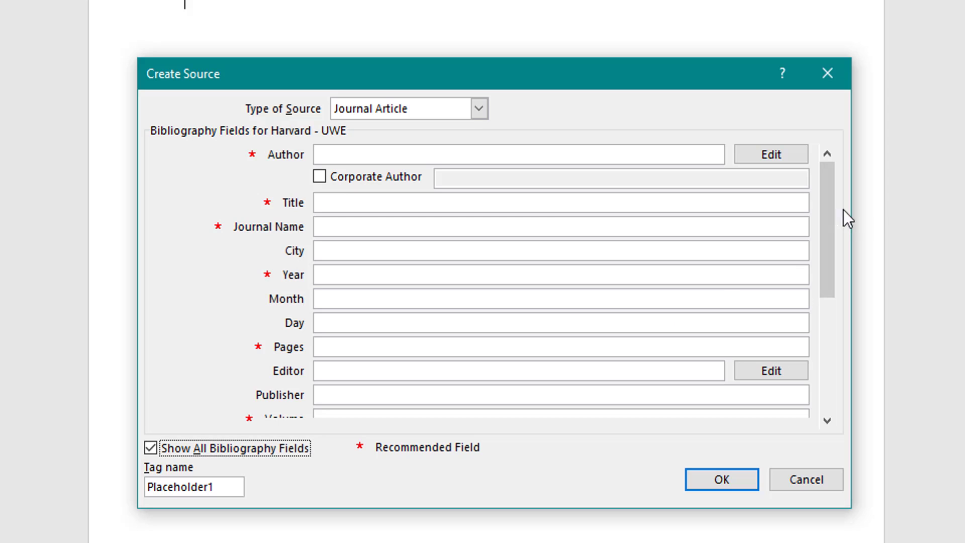
drag(828, 209, 845, 151)
click(156, 447)
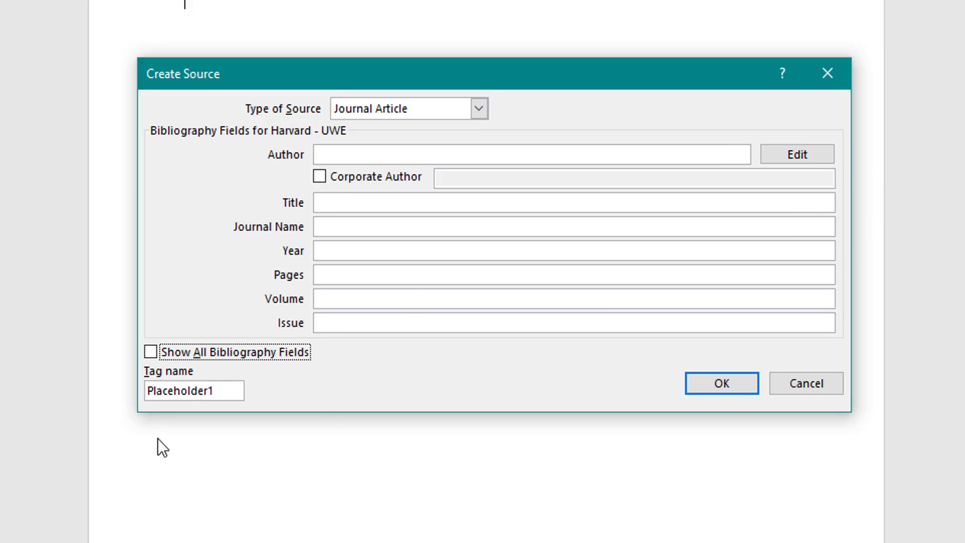
Step: Change the new source's type from Journal Article to Book
click(482, 114)
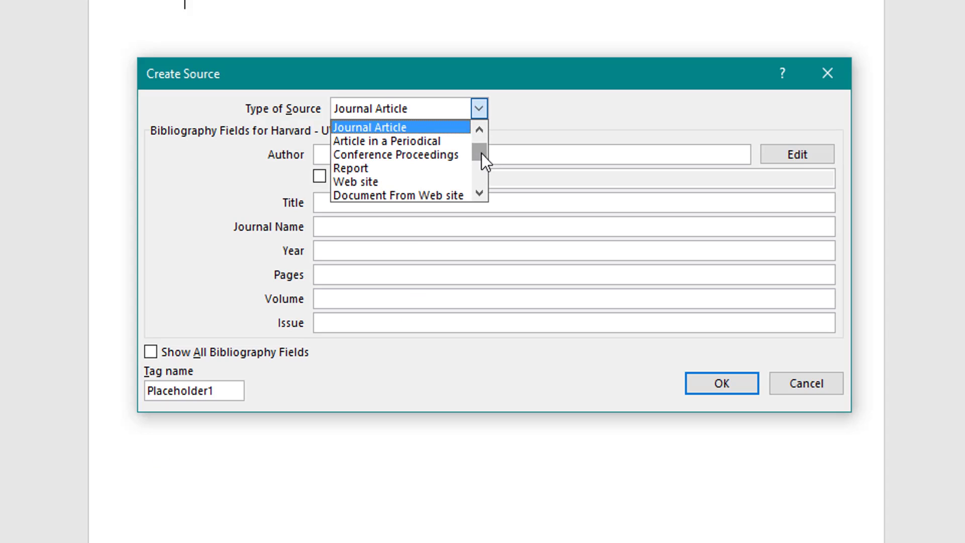
drag(481, 154, 447, 146)
click(435, 126)
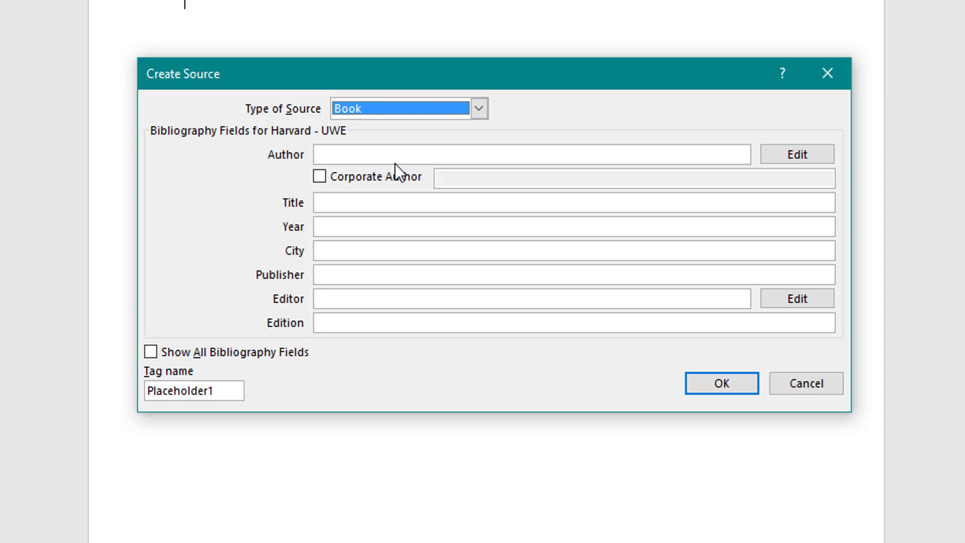
Step: Add the author's last and first name to the Book source through the name editor, leaving the middle name empty
click(356, 157)
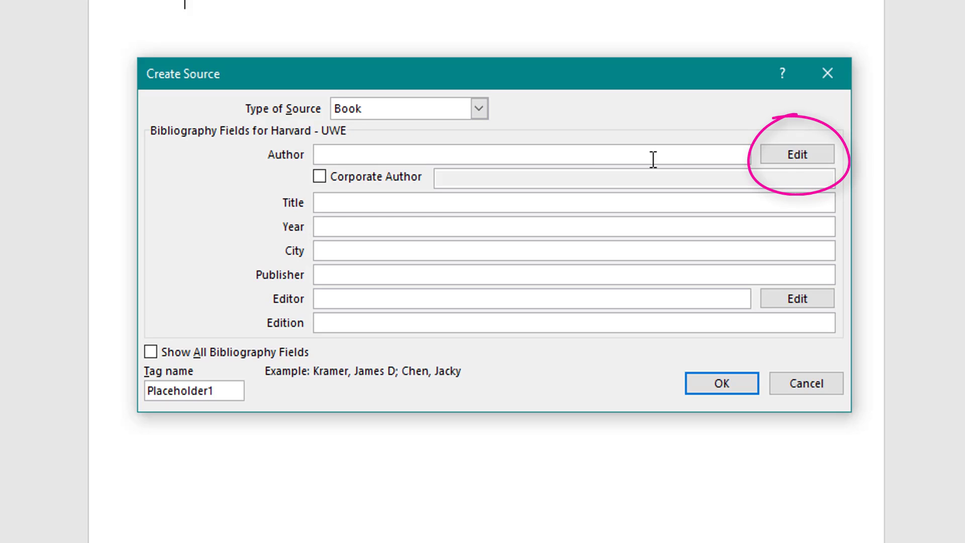
click(811, 162)
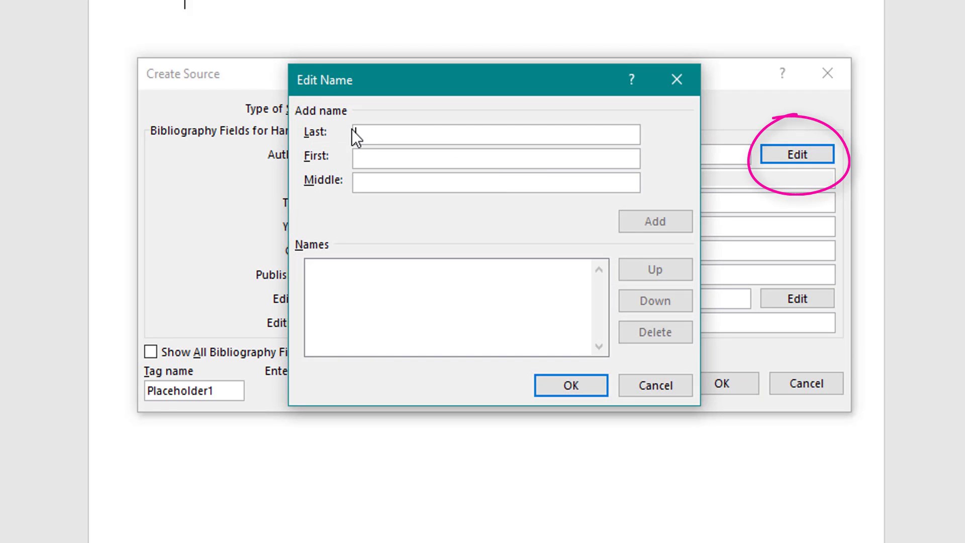
text(Smith)
click(353, 159)
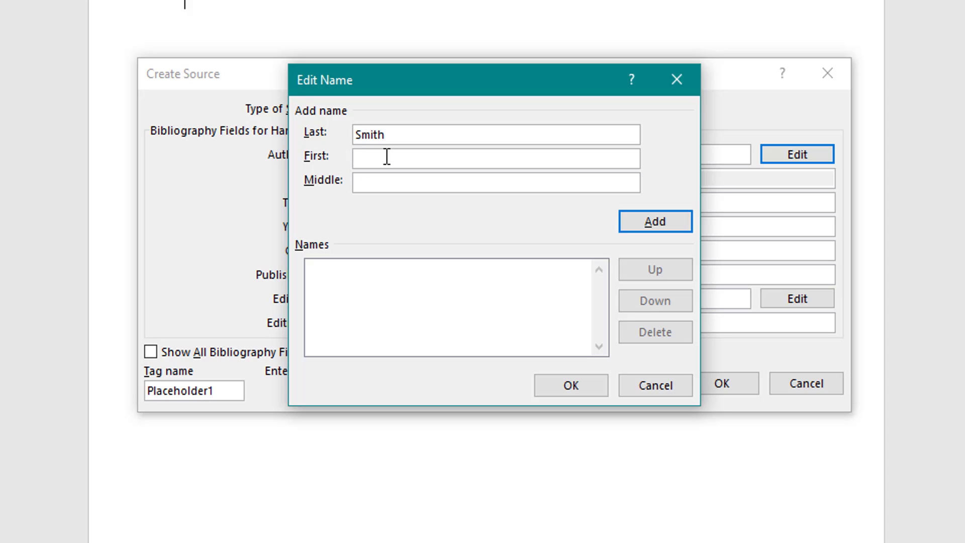
text(Simon)
click(372, 180)
click(650, 215)
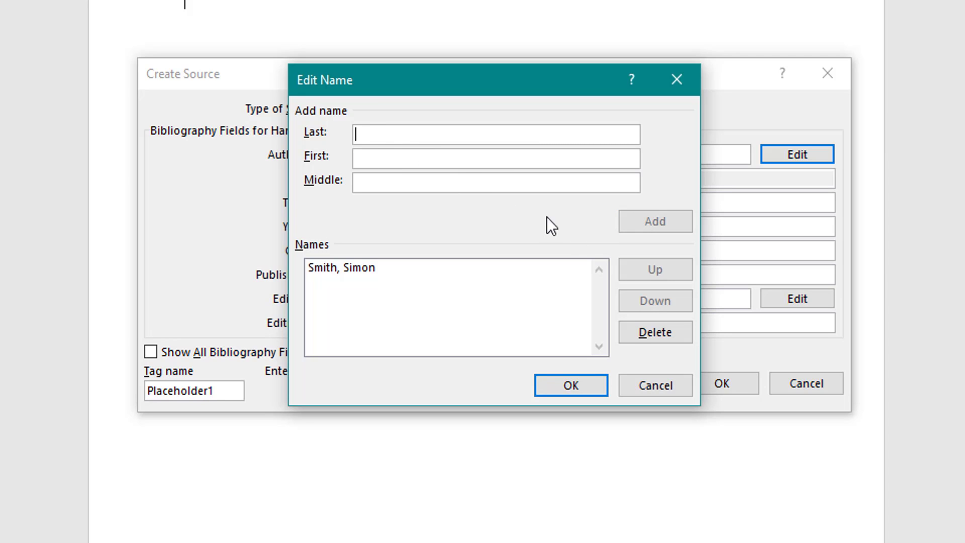
click(569, 385)
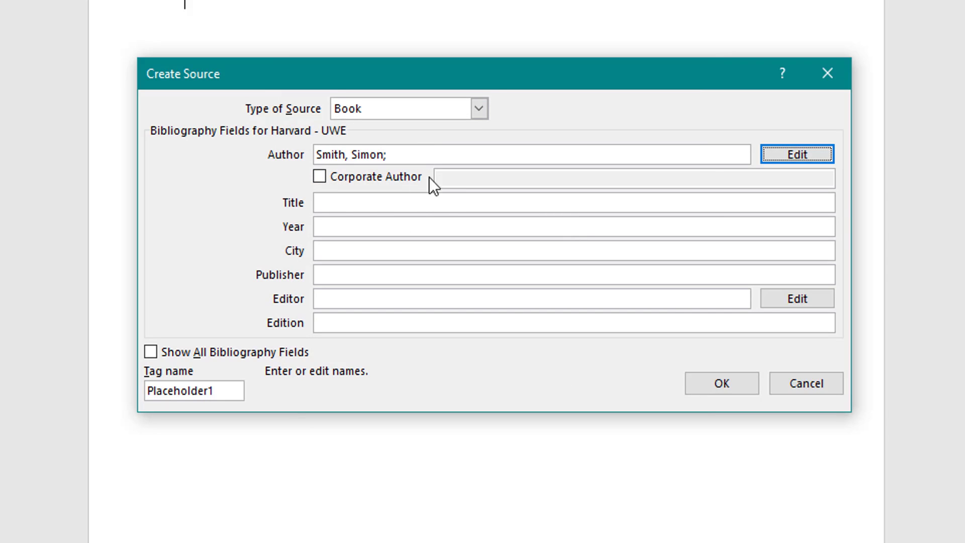
Step: Fill in the book's title as The Book, year 2009, city London and publisher Pearson
click(345, 204)
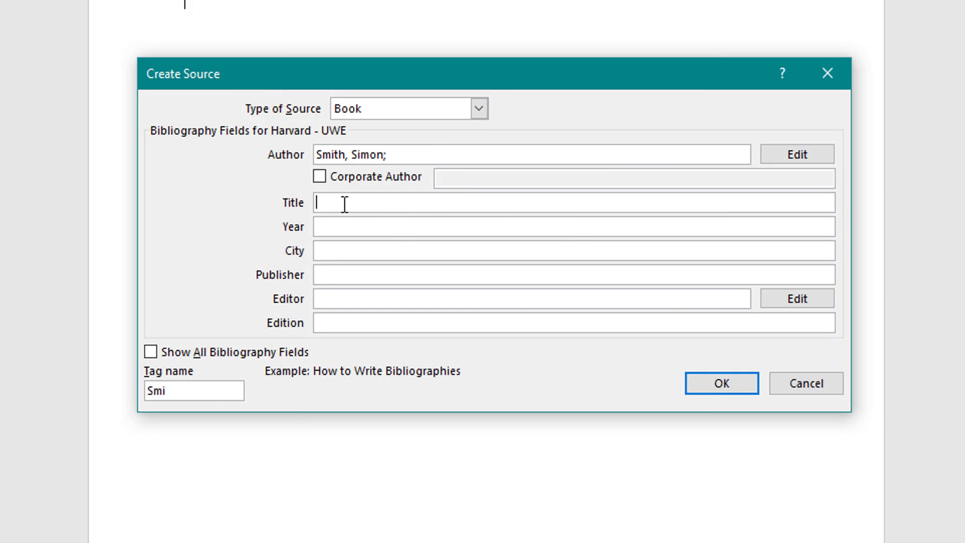
text(The Book)
key(Tab)
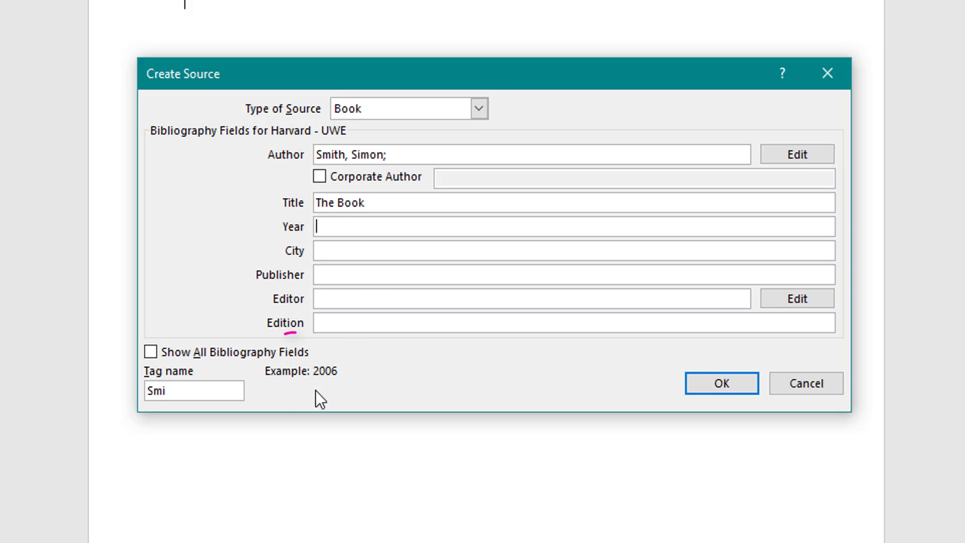
text(2009)
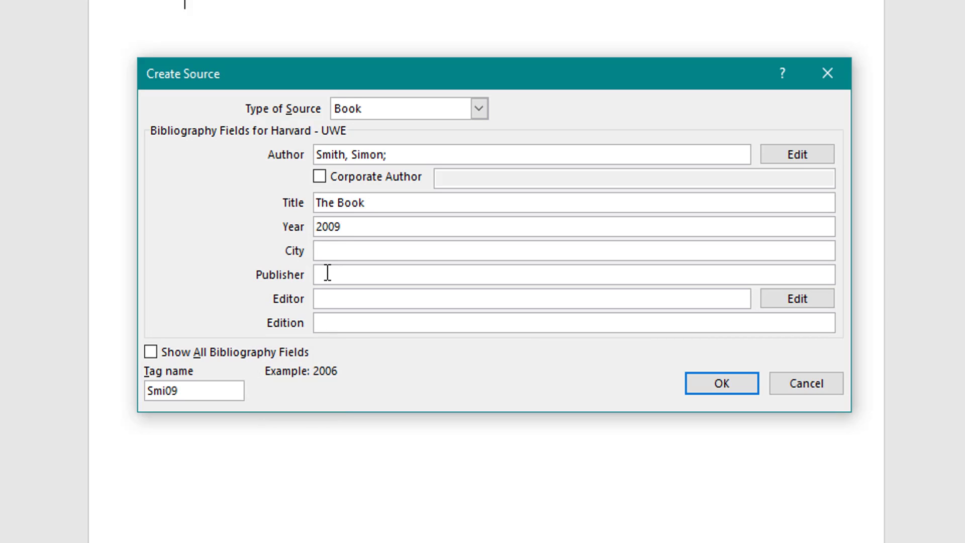
key(Tab)
text(London)
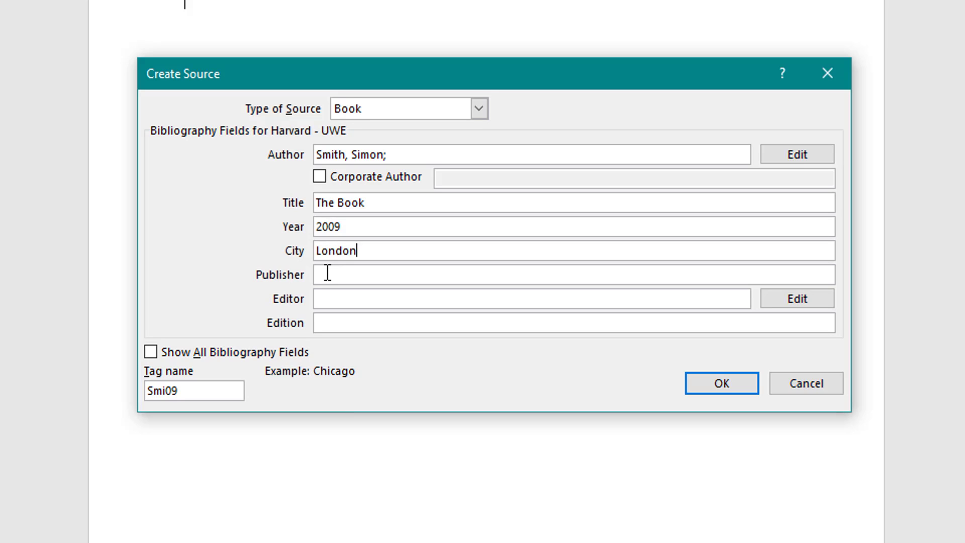
key(Tab)
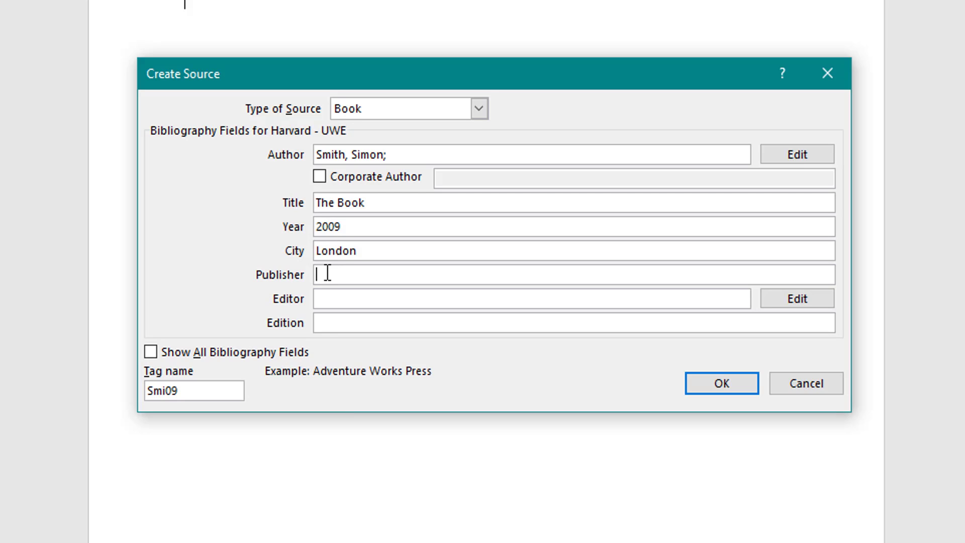
text(Pearson)
Step: Add the editor's last and first name to the Book source through the name editor
click(333, 297)
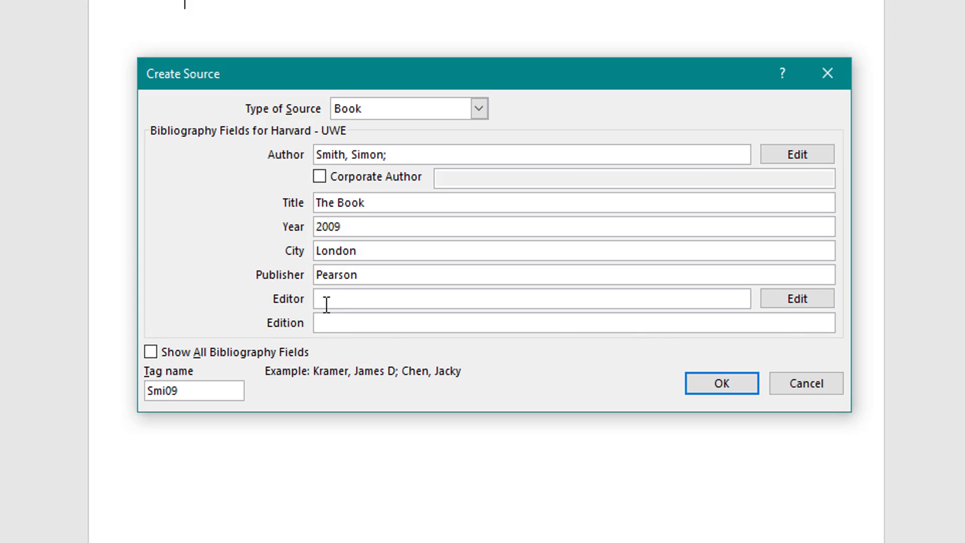
click(804, 298)
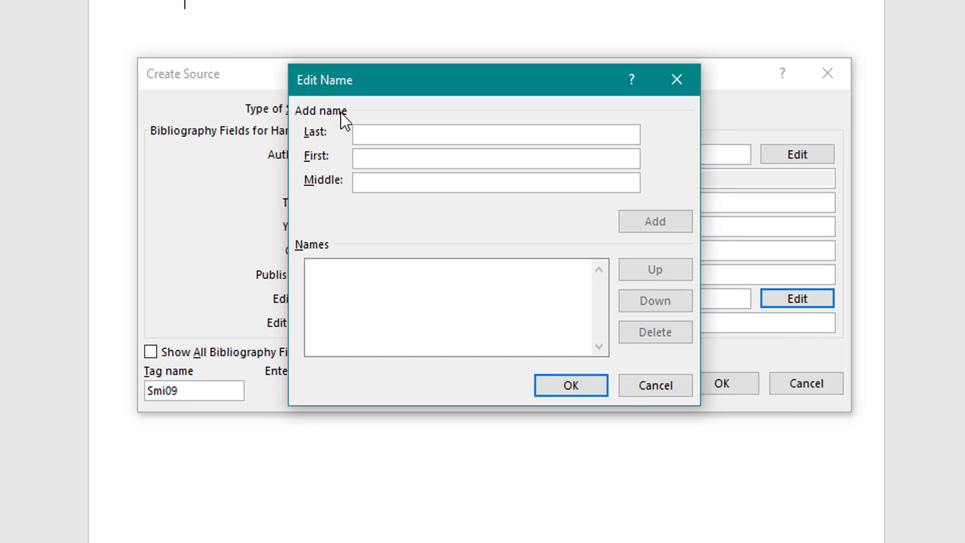
text(Smith)
text(Simon)
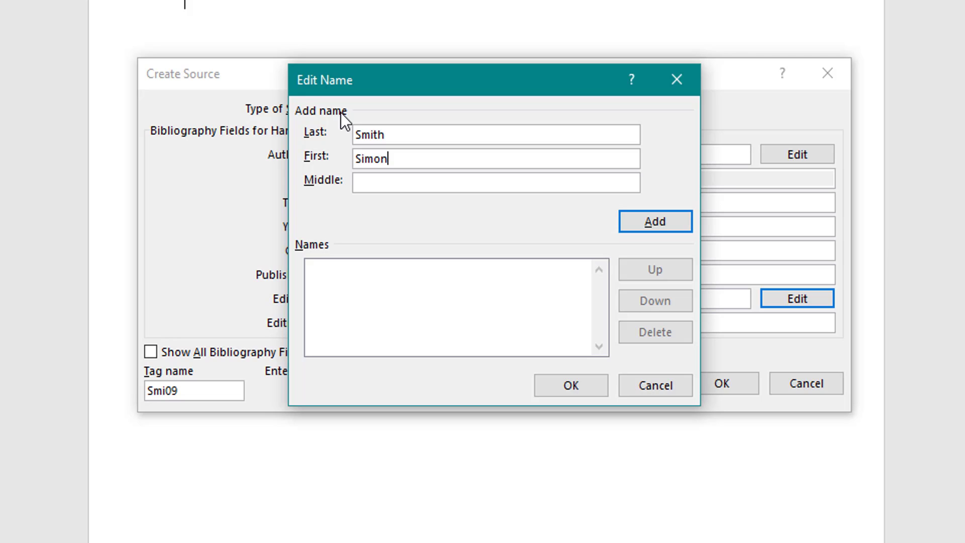
click(661, 226)
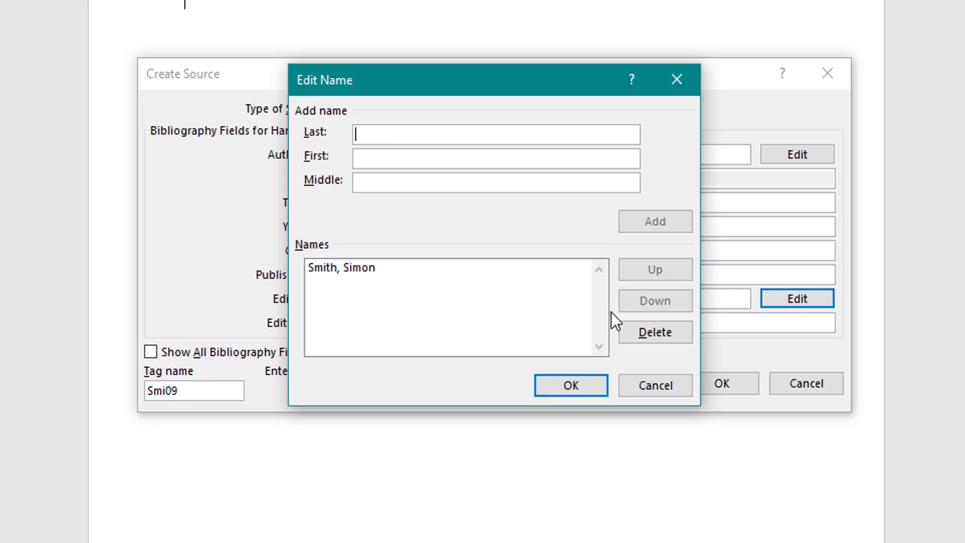
click(569, 391)
Step: Enter 3rd as the book's edition and save the source to insert its citation in the document
click(342, 324)
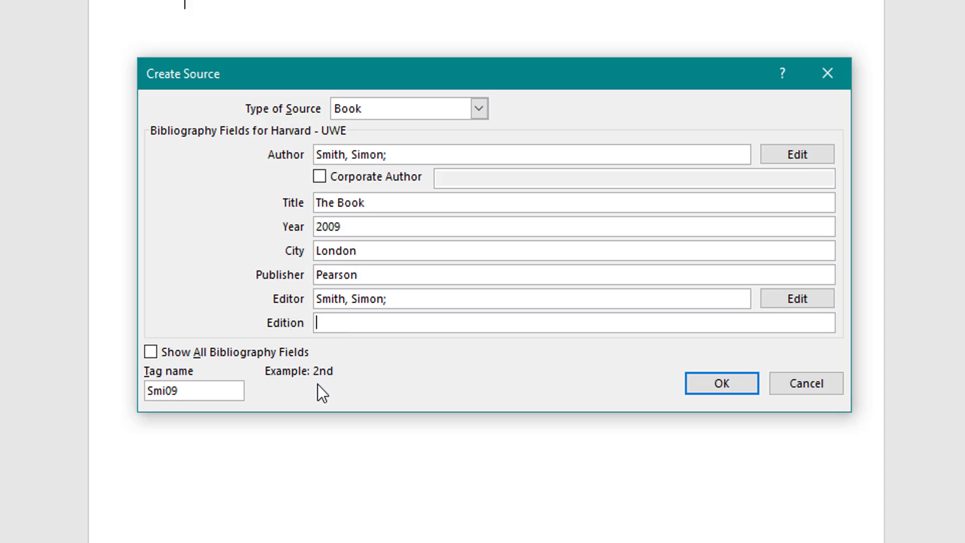
text(3rf)
key(BackSpace)
text(d)
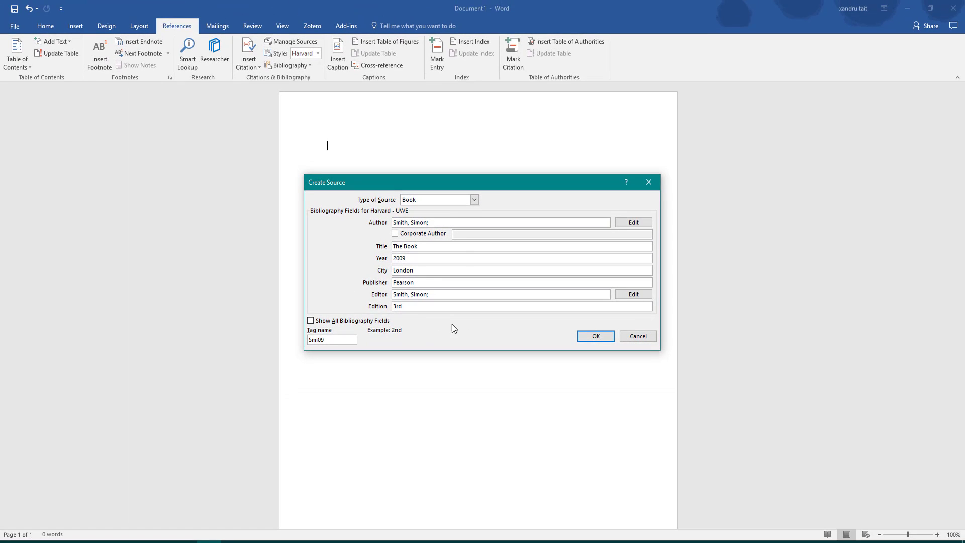
click(598, 337)
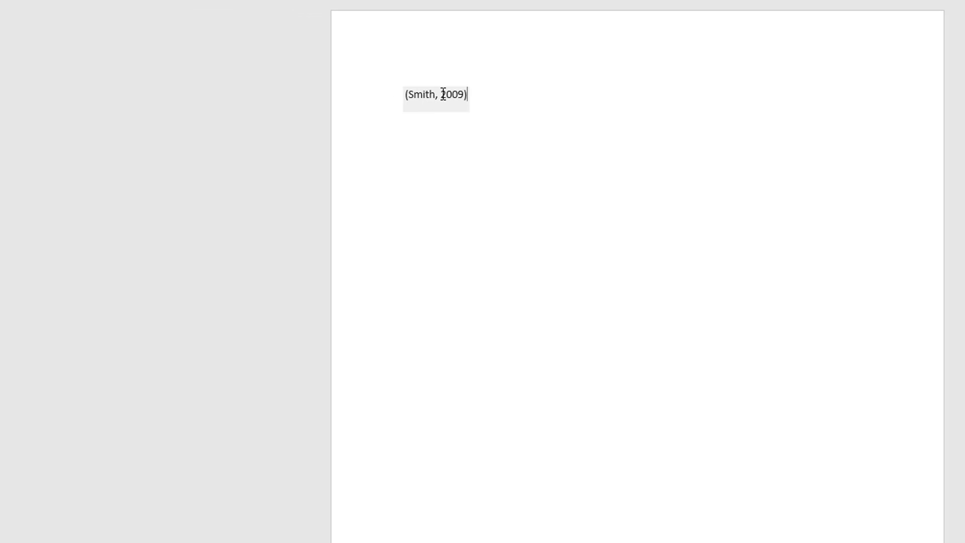
Step: Examine the inserted citation, open its source for editing to review the book details and close it without changes
drag(404, 94, 468, 95)
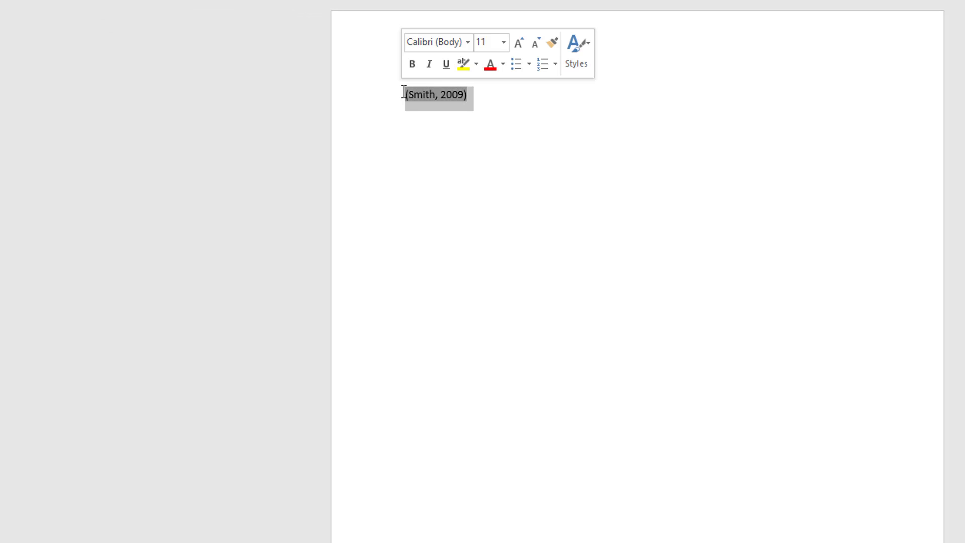
click(464, 98)
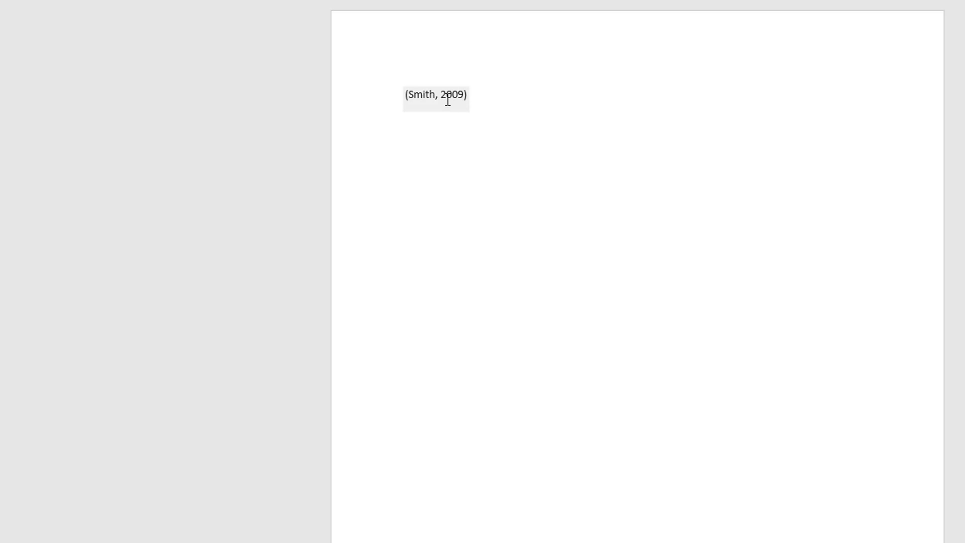
click(459, 94)
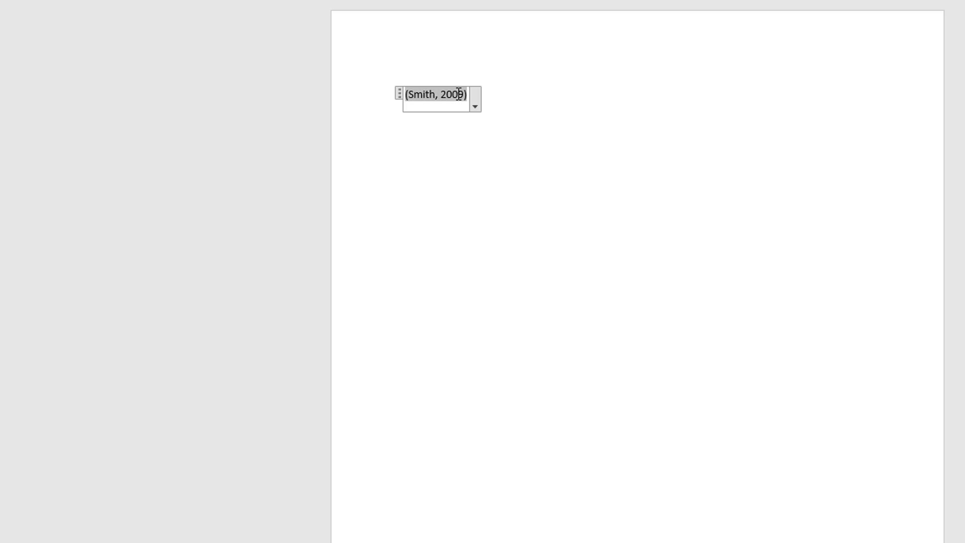
click(476, 109)
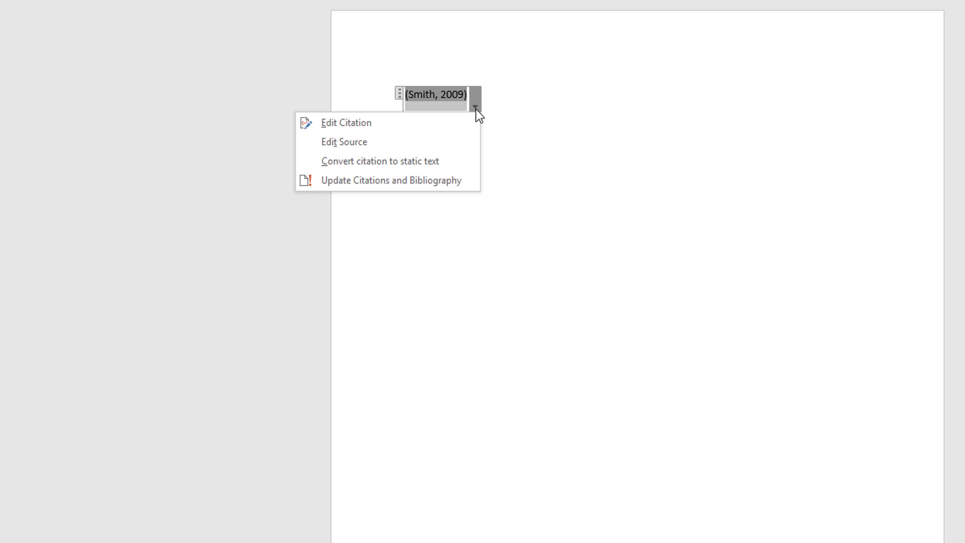
click(381, 141)
click(886, 388)
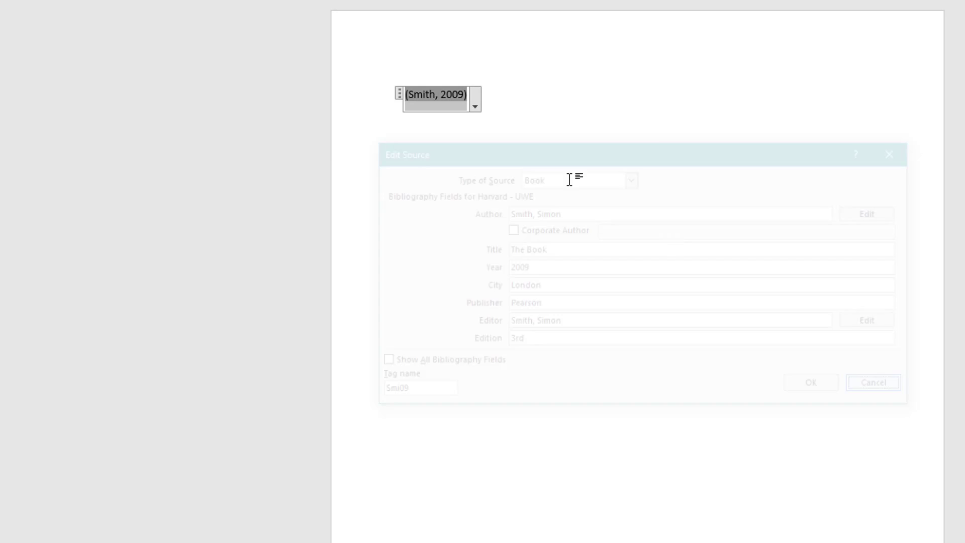
Step: Try converting the citation to static text, place the cursor within it and undo the conversion
click(475, 107)
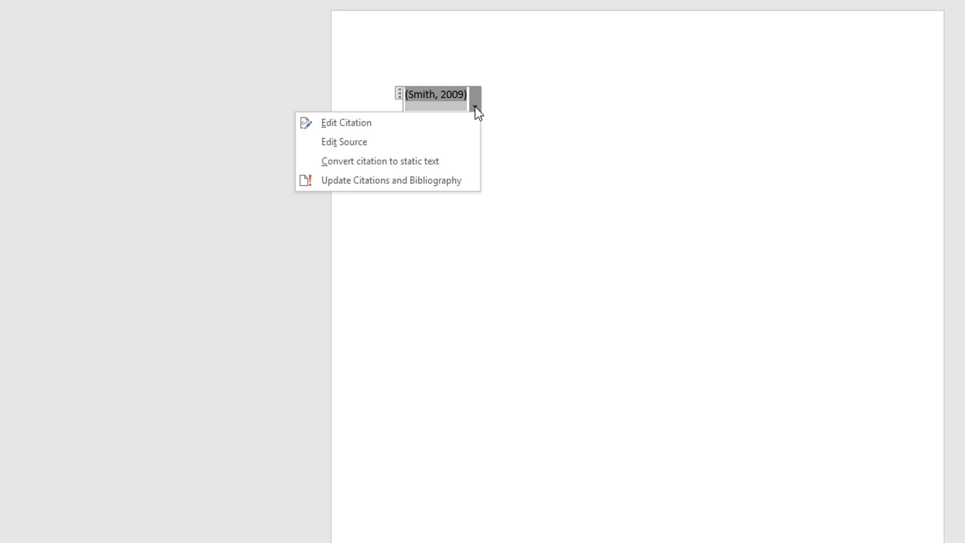
click(417, 161)
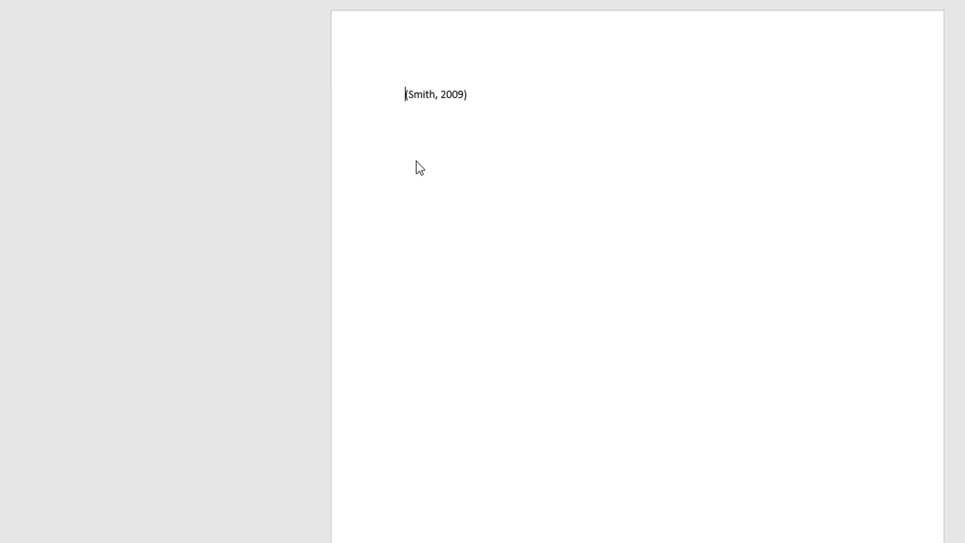
click(456, 97)
click(430, 96)
click(410, 95)
click(448, 94)
key(ctrl+z)
Step: Edit the citation to add page 65, keeping the author, year and title unsuppressed
click(474, 108)
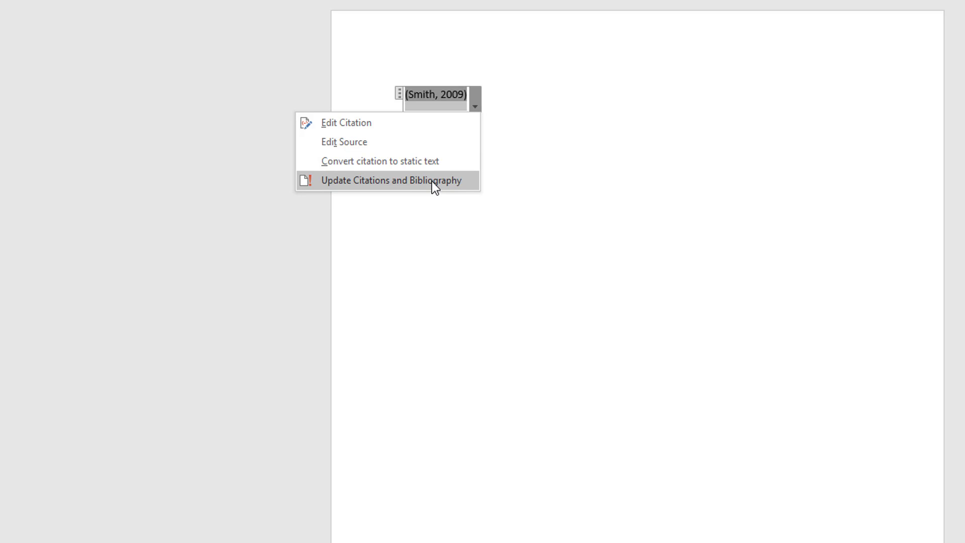
click(427, 126)
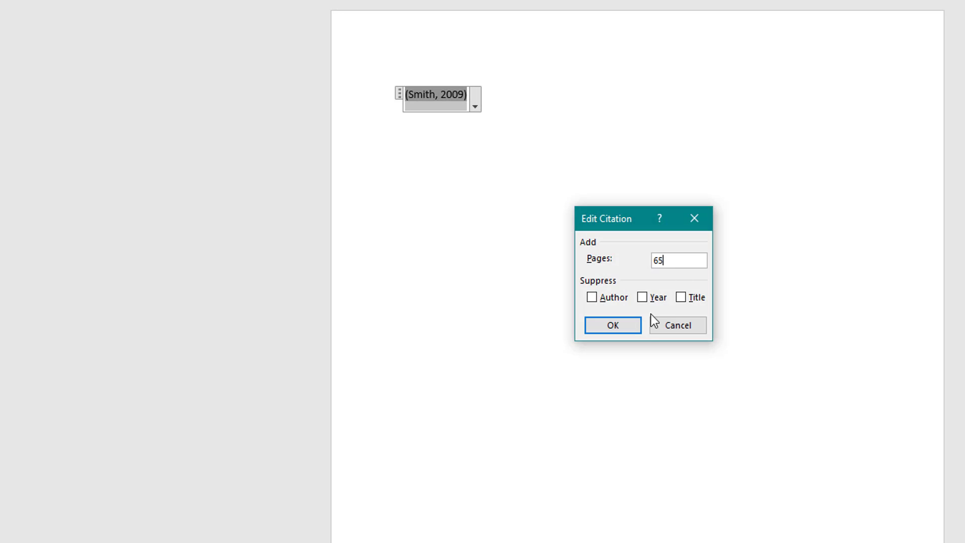
click(592, 297)
click(623, 327)
click(539, 133)
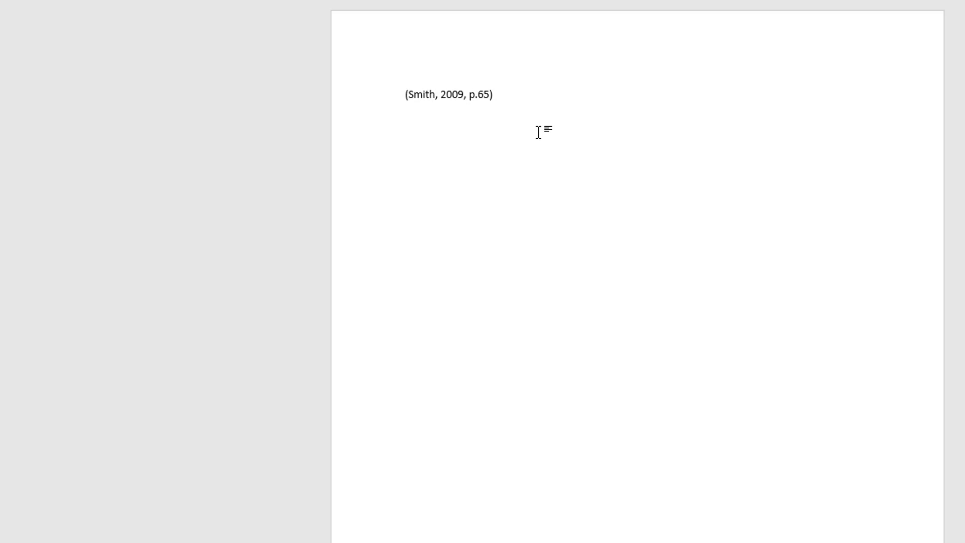
Step: Insert the built-in References bibliography below the citation and select its book entry
key(Return)
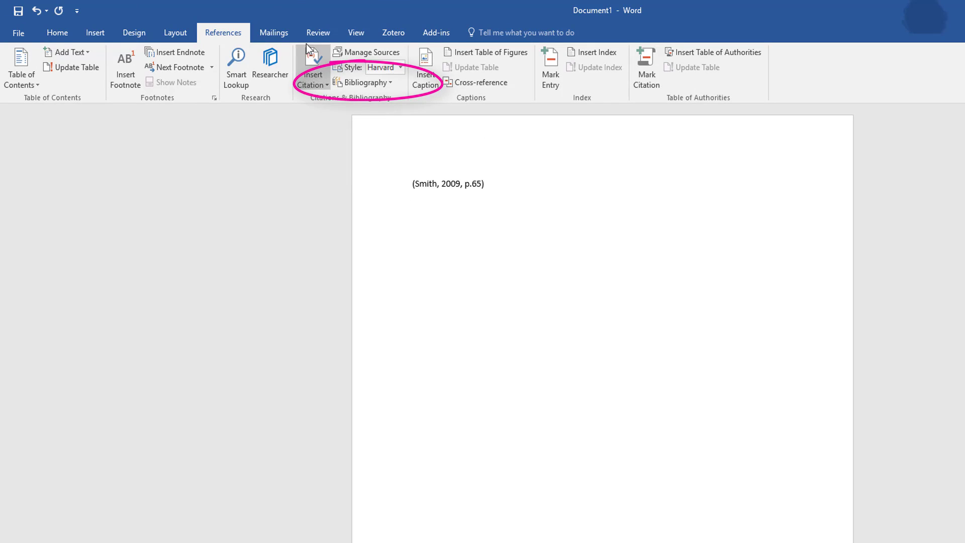
click(370, 84)
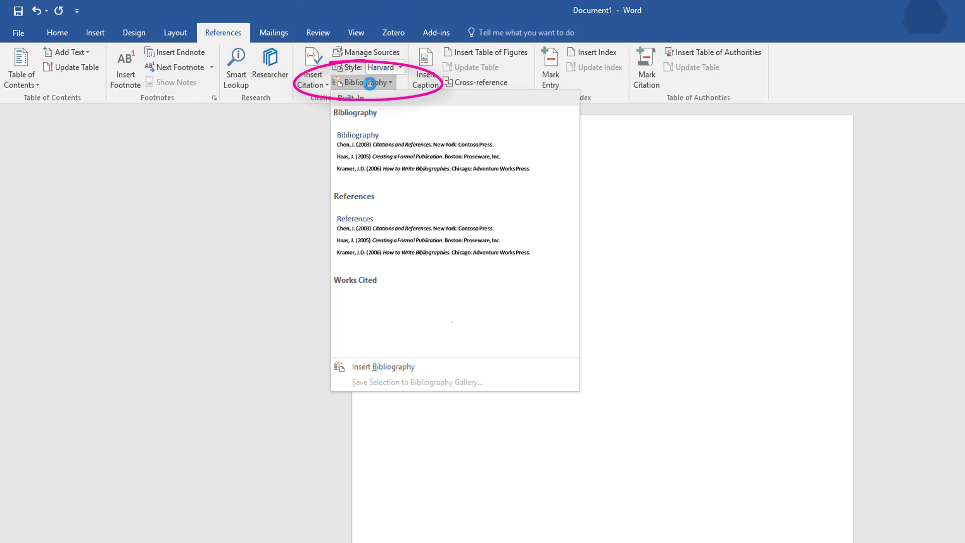
click(377, 210)
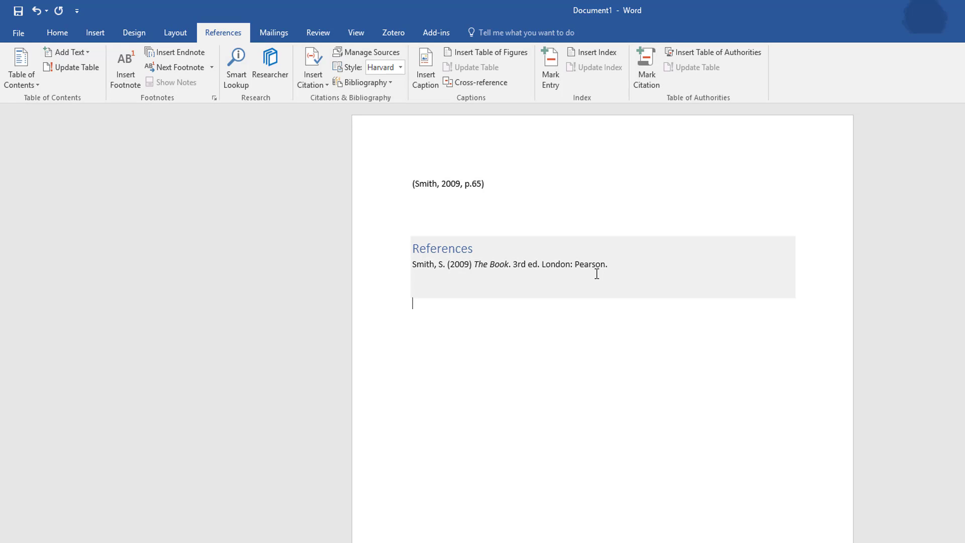
click(530, 267)
click(635, 263)
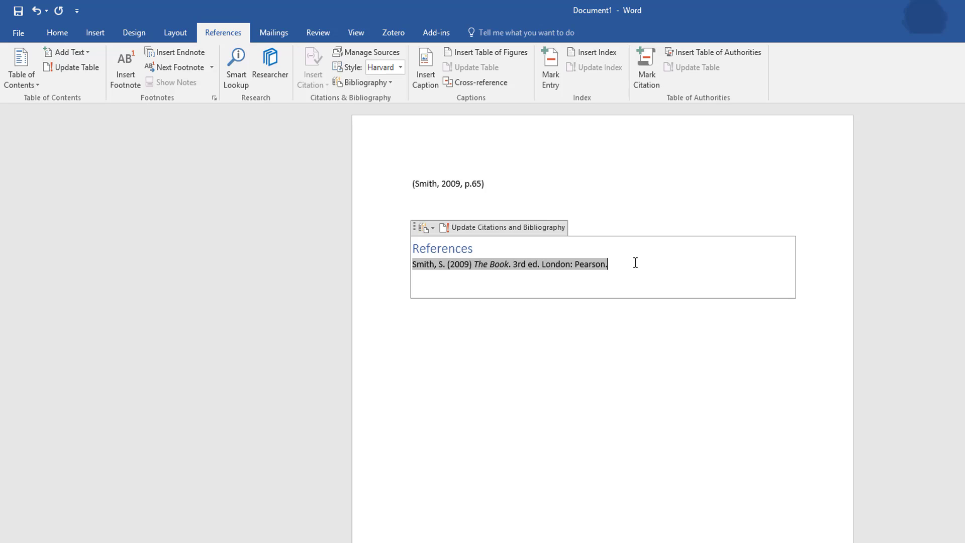
Step: Try the Chicago, APA and Harvard - Anglia styles on the citation and reference list, and restore Harvard - UWE
click(400, 67)
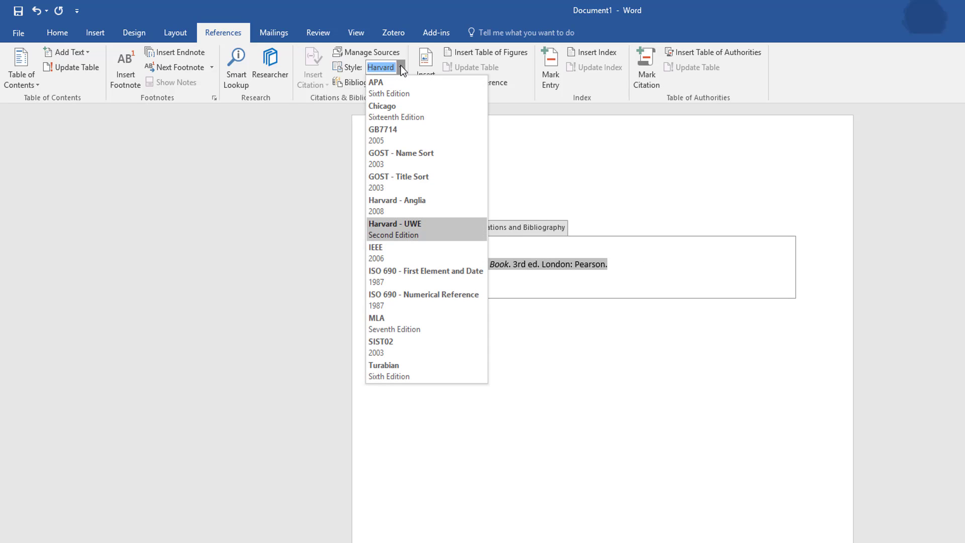
click(399, 109)
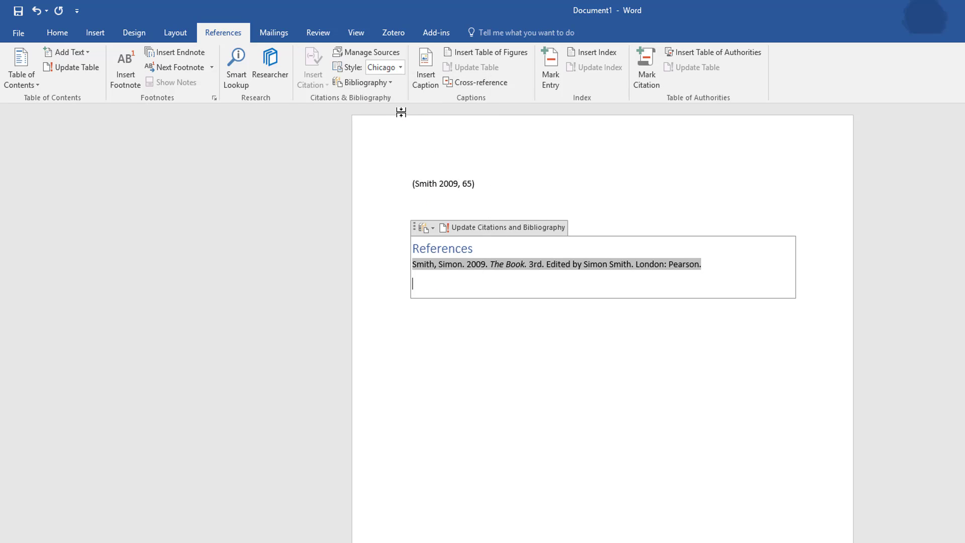
click(401, 70)
click(388, 93)
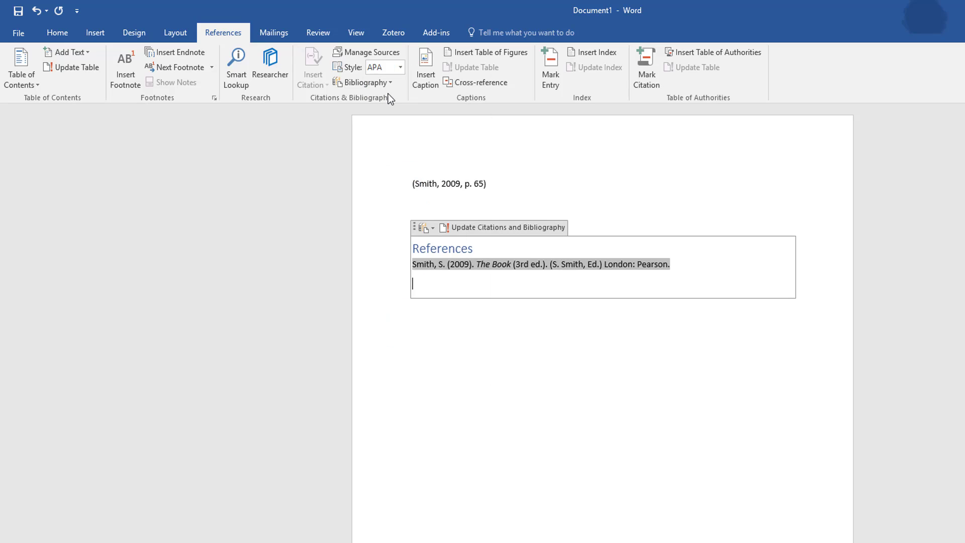
click(400, 68)
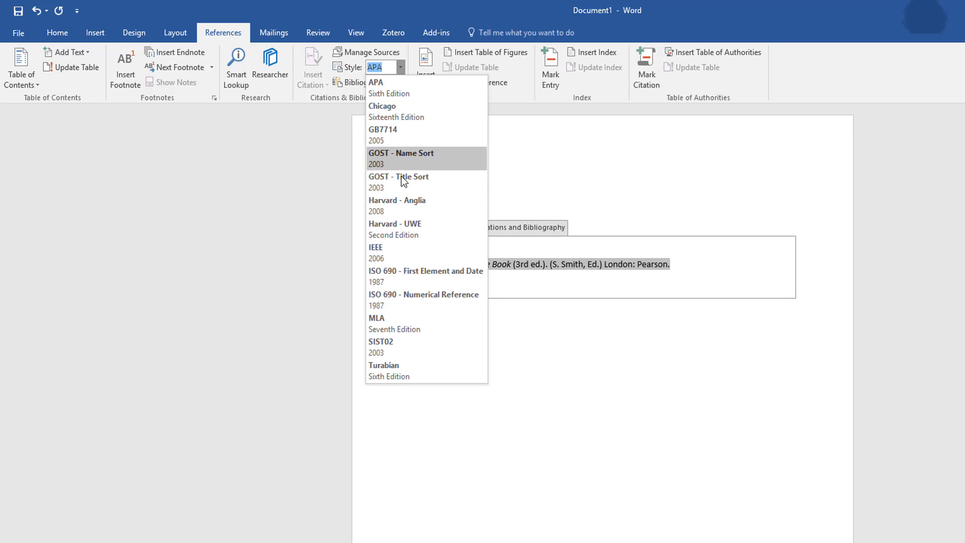
click(412, 207)
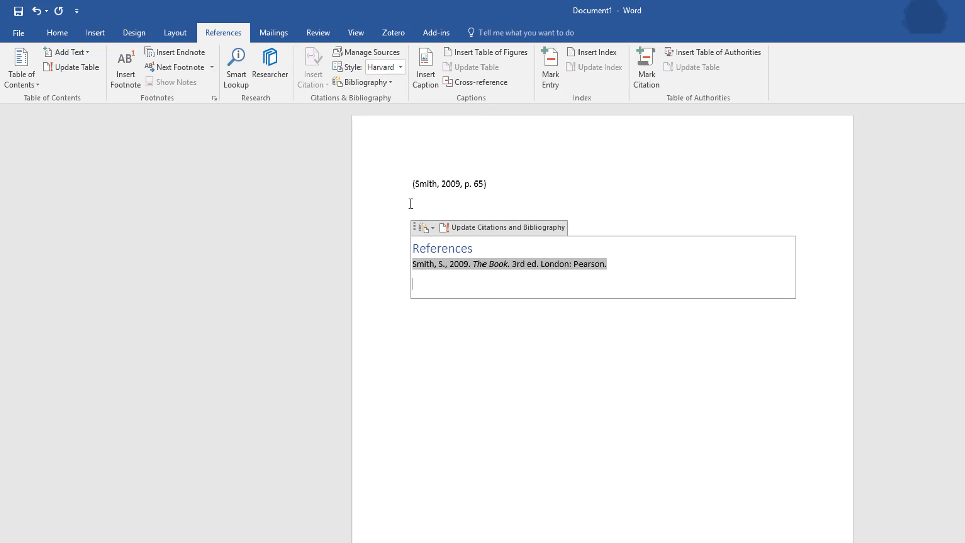
click(401, 68)
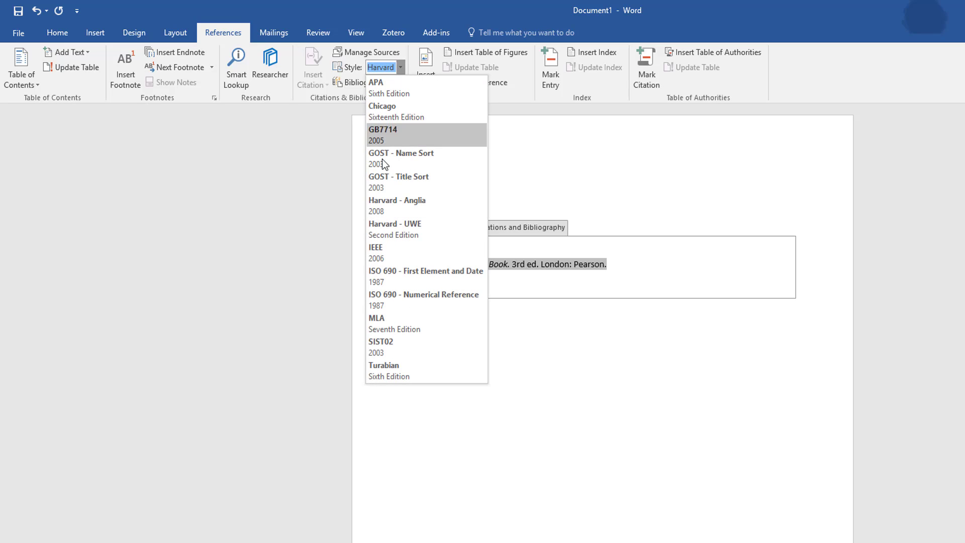
click(397, 225)
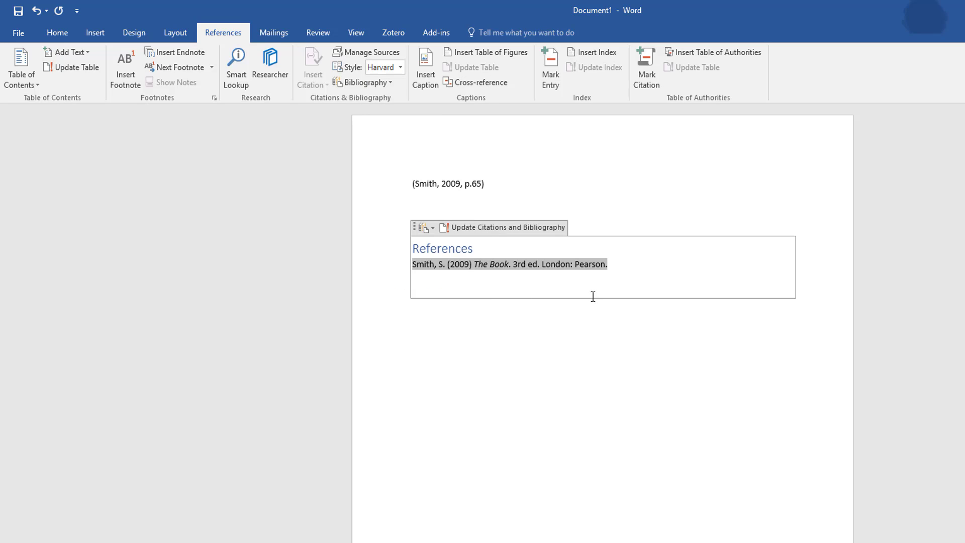
click(612, 287)
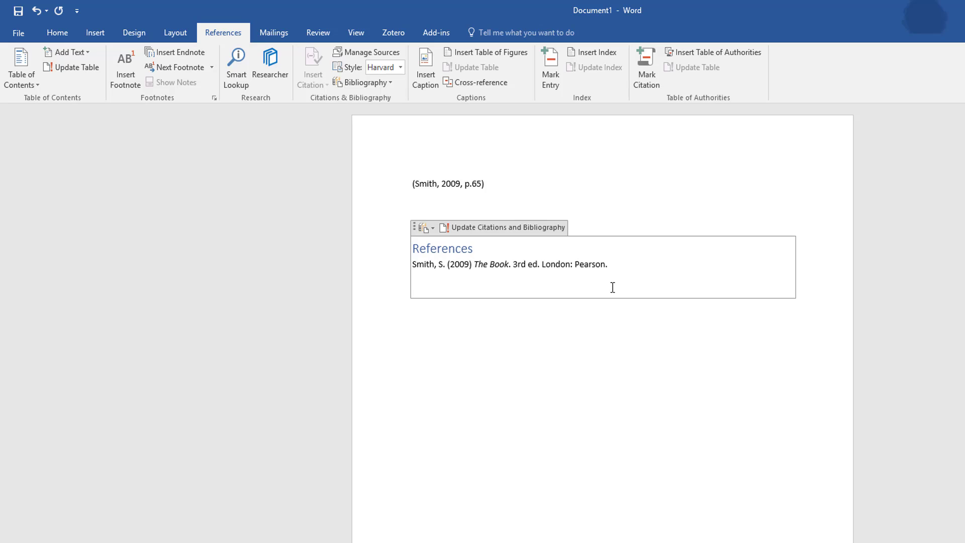
click(519, 350)
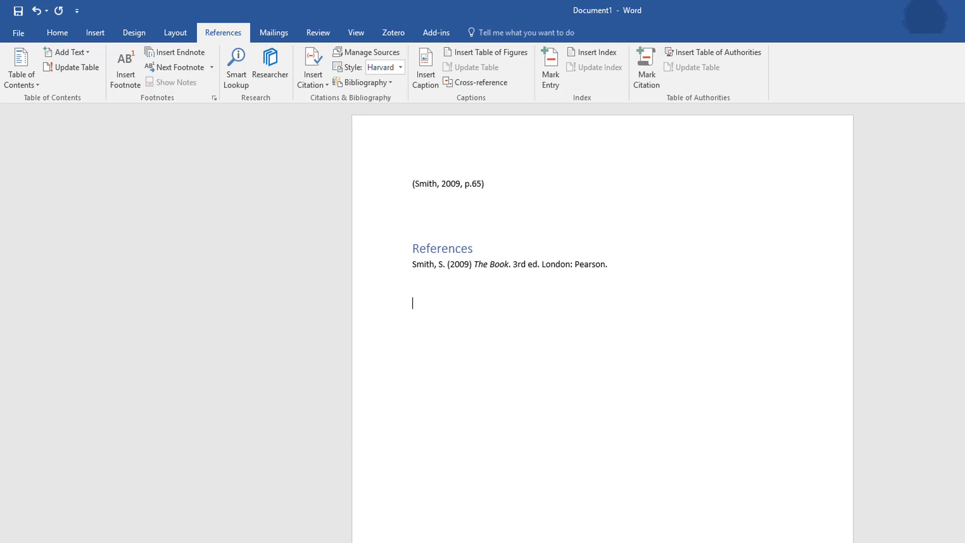
Step: Switch to the browser and examine the citation styles and download option offered on the BibWord CodePlex page
key(alt+Tab)
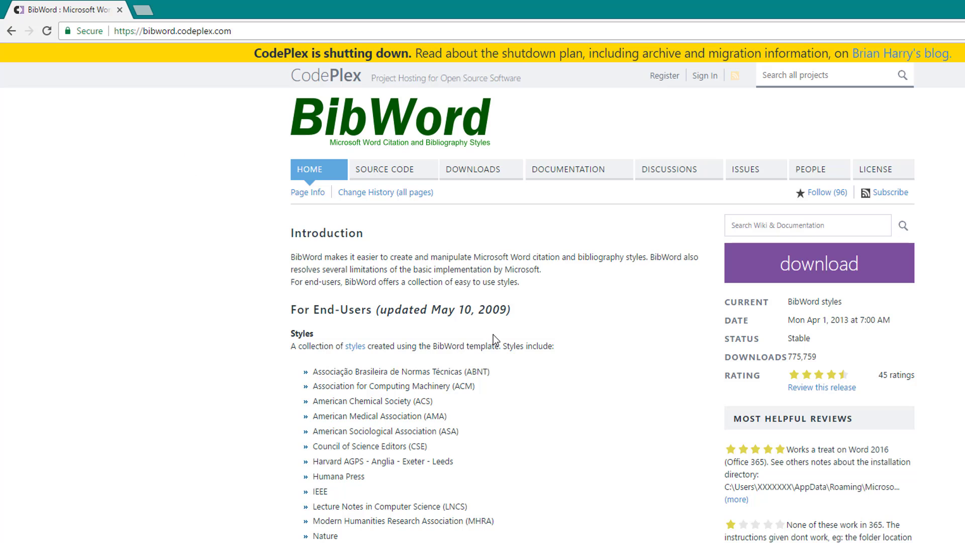
scroll(494, 334, down, 5)
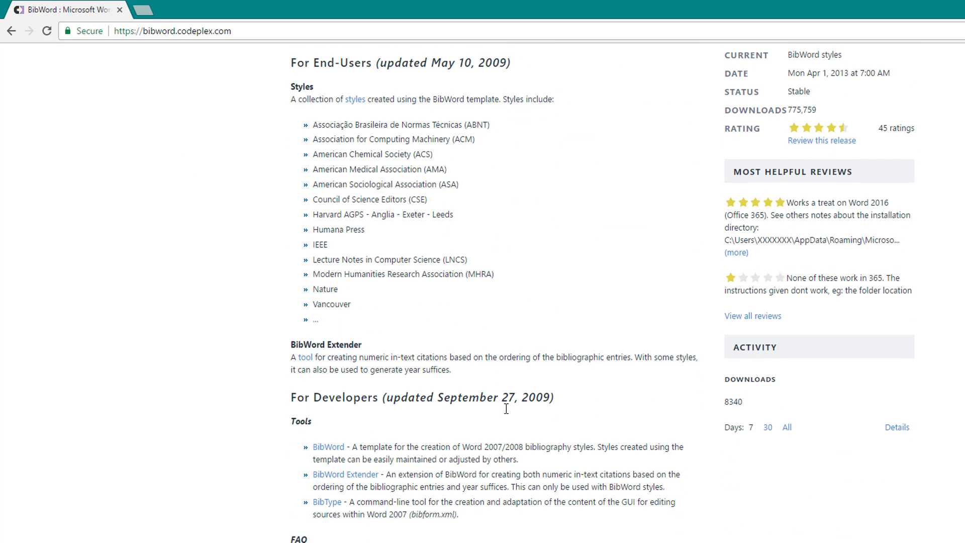
scroll(508, 410, down, 3)
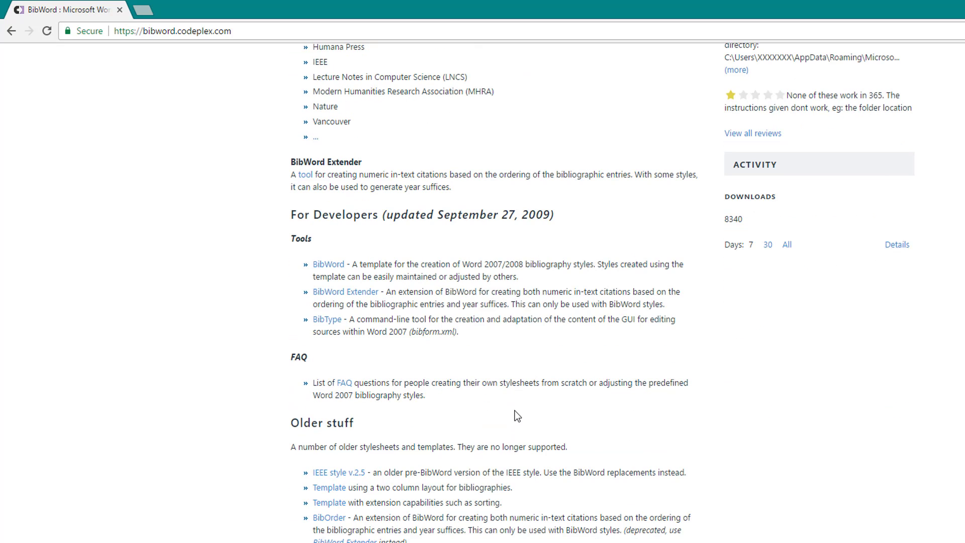
scroll(518, 415, up, 5)
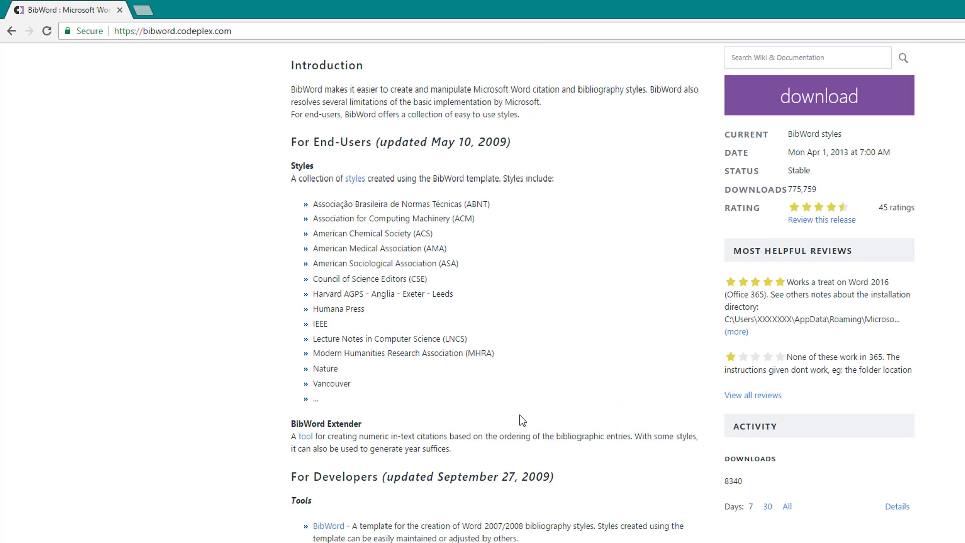
scroll(520, 415, up, 3)
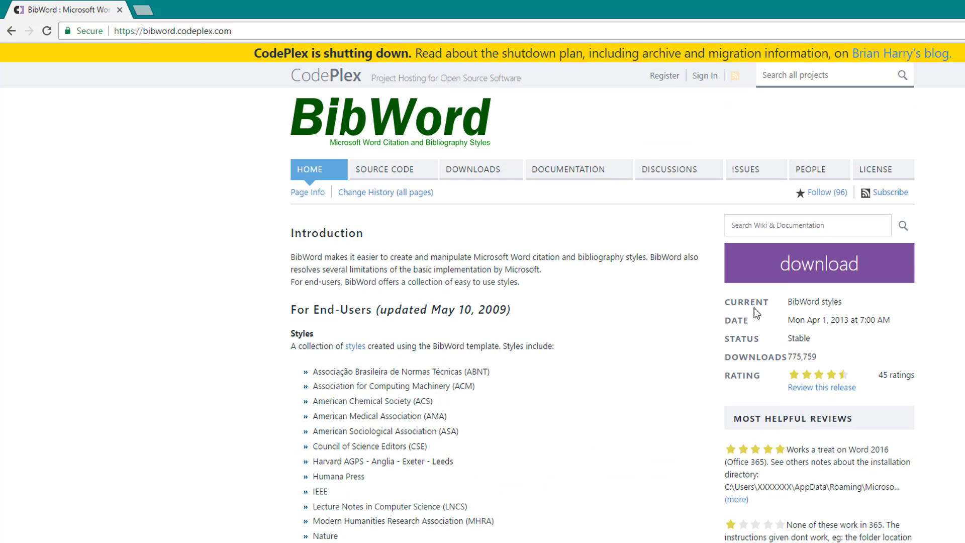
click(782, 282)
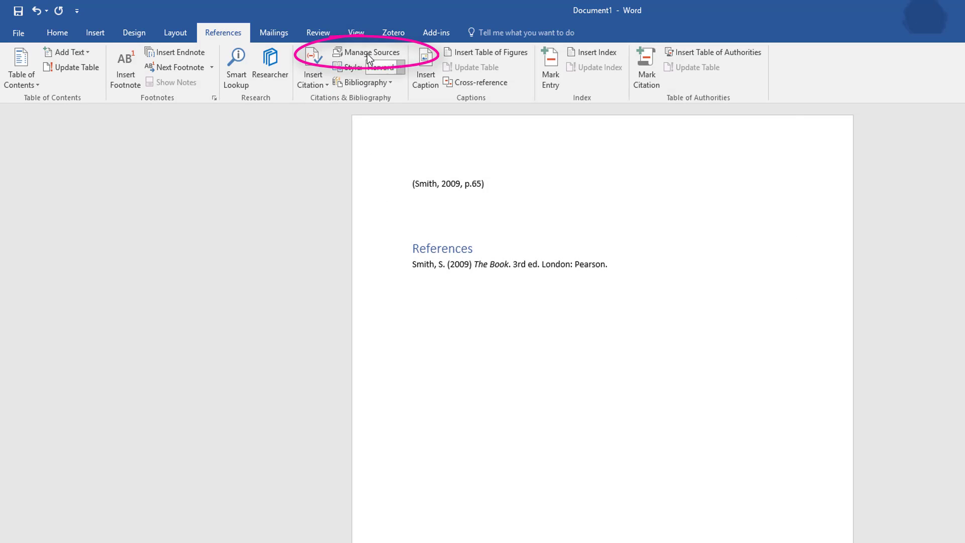
Step: Switch to Word and delete Dark matter halo, CAS Source Index, June 1832 and Outer space from the Source Manager's Master List
click(367, 53)
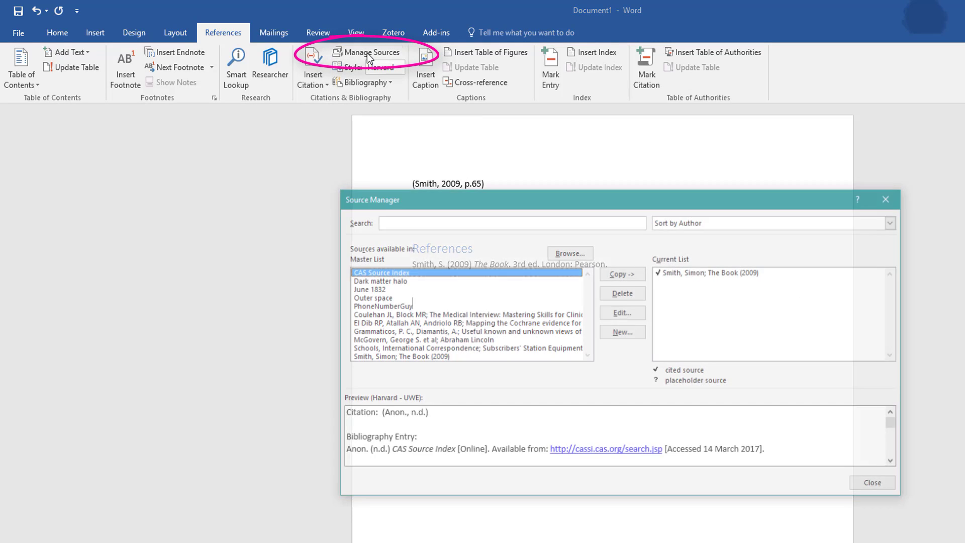
drag(387, 323, 384, 282)
click(624, 293)
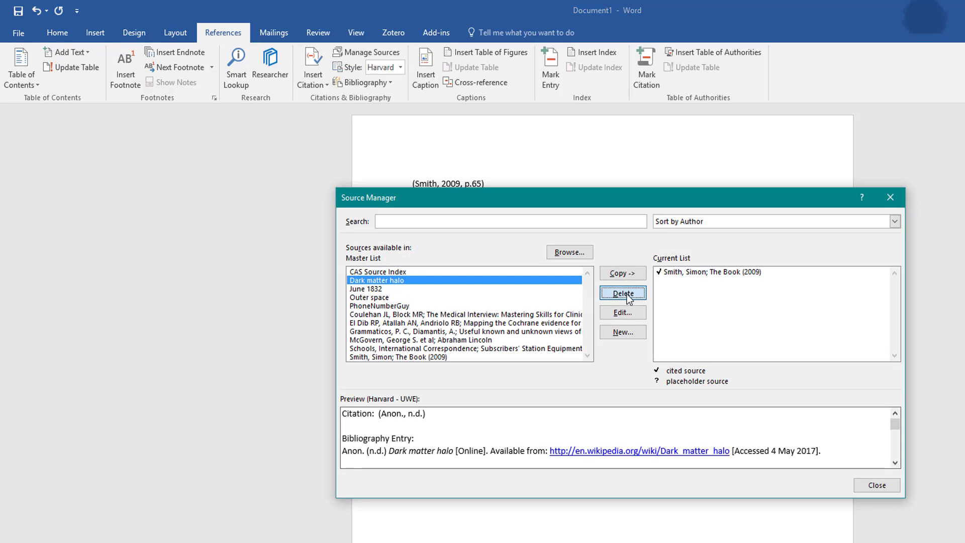
click(396, 272)
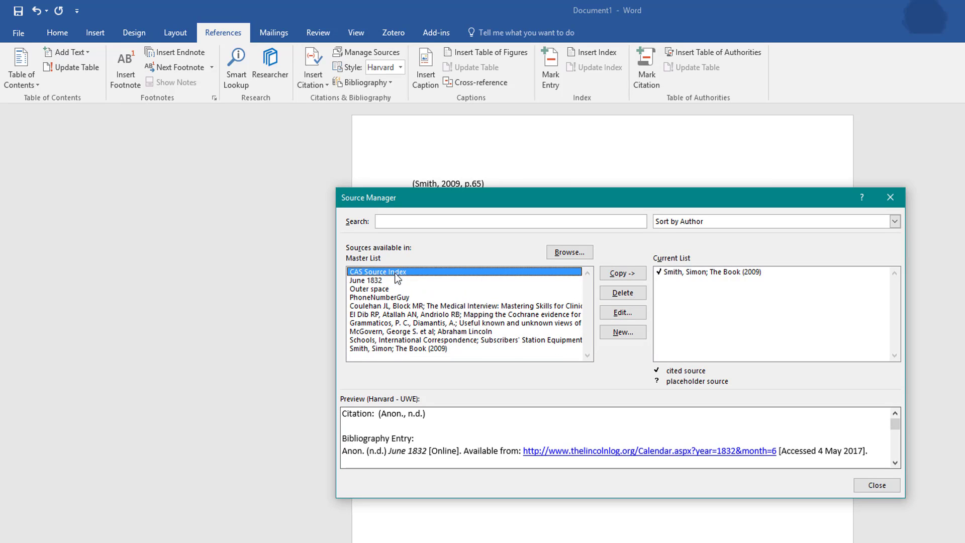
key(Delete)
click(626, 294)
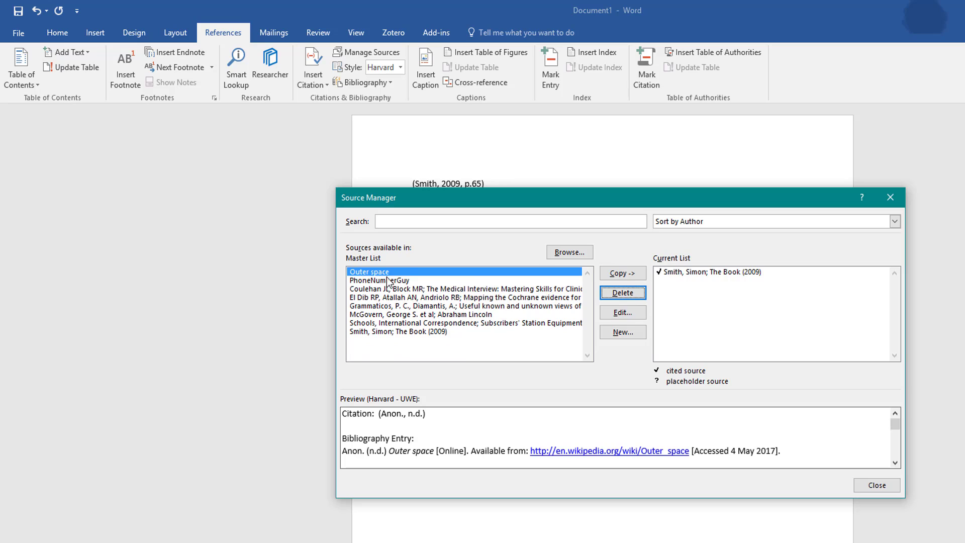
click(631, 297)
Step: Search the sources for the surname of The Book's author and sort the source lists by year
click(396, 221)
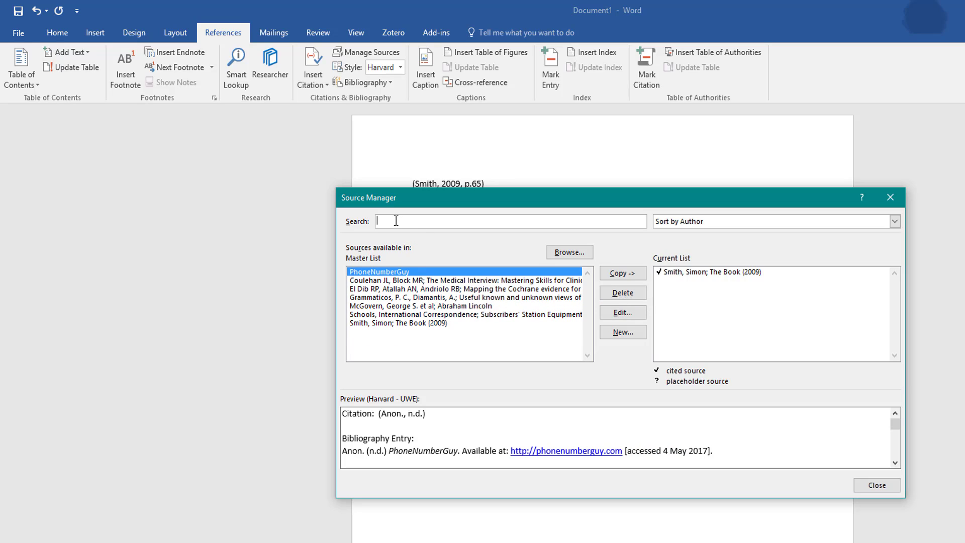
text(smith)
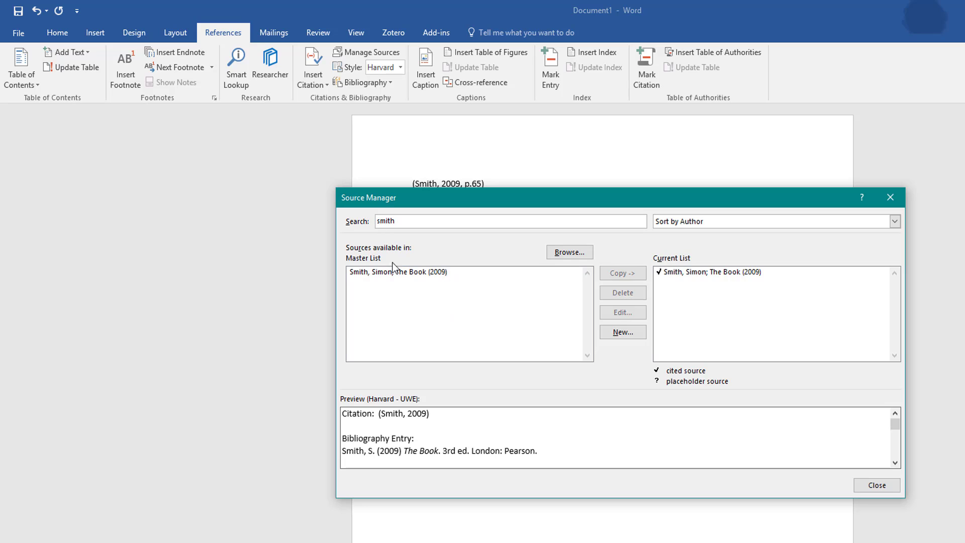
click(895, 221)
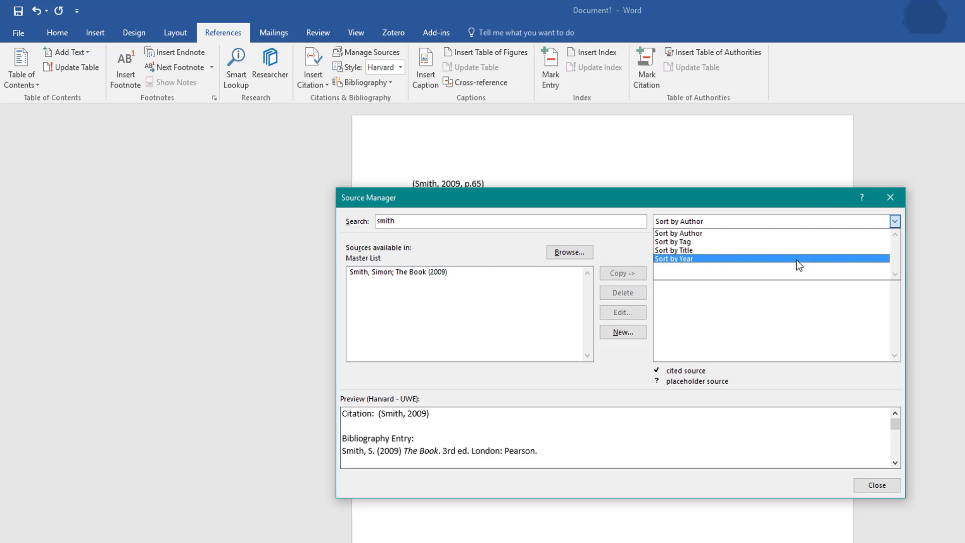
click(798, 262)
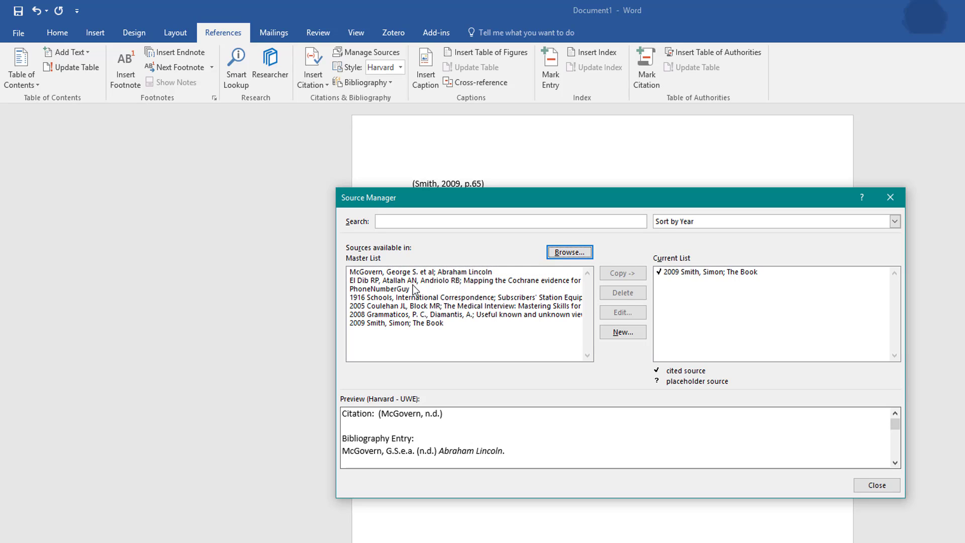
Step: Open the 1916 Subscribers' Station Equipment source for editing to review its details, and close it and the Source Manager without changes
click(405, 299)
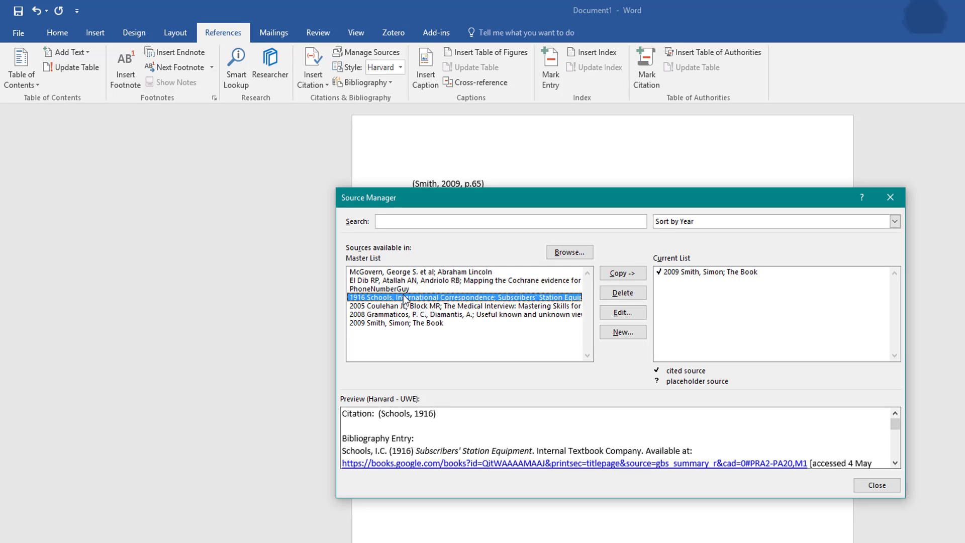
click(625, 314)
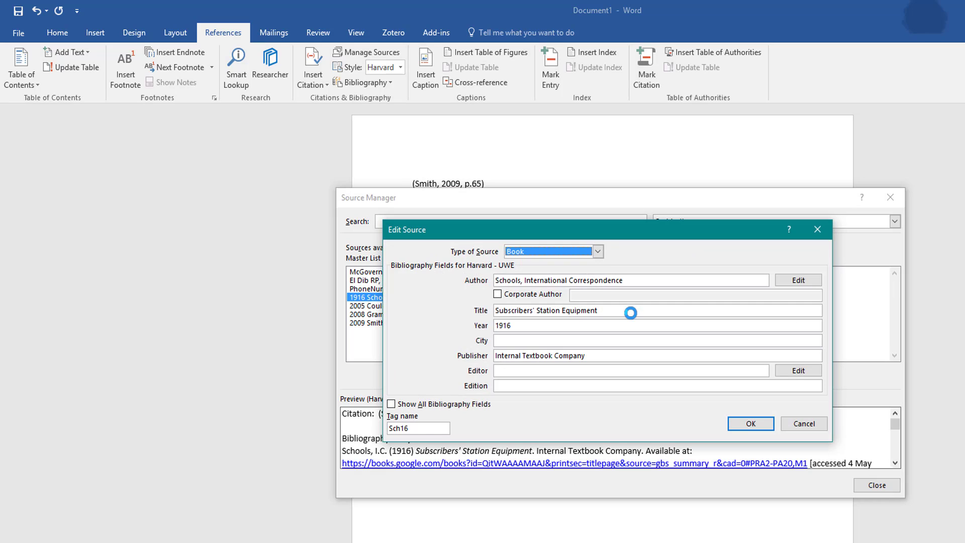
click(809, 424)
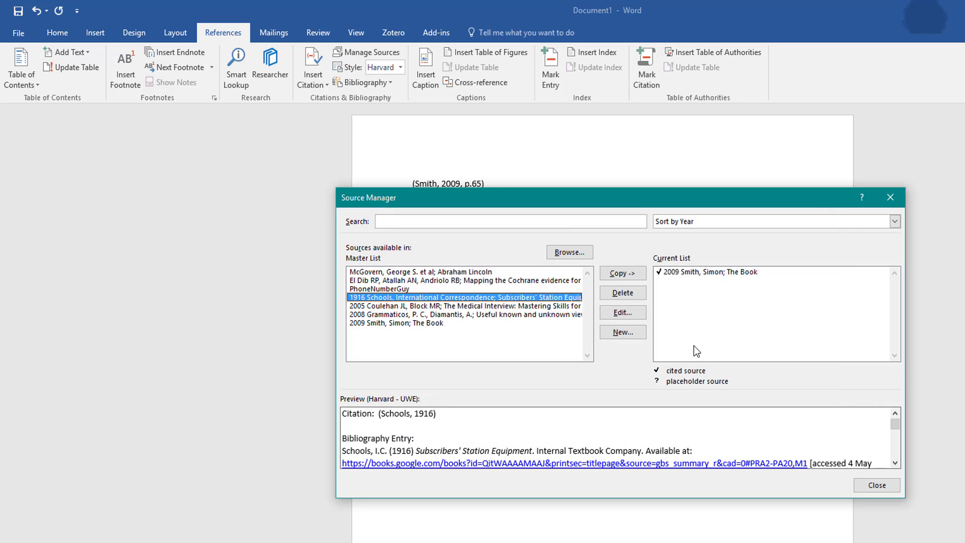
click(877, 485)
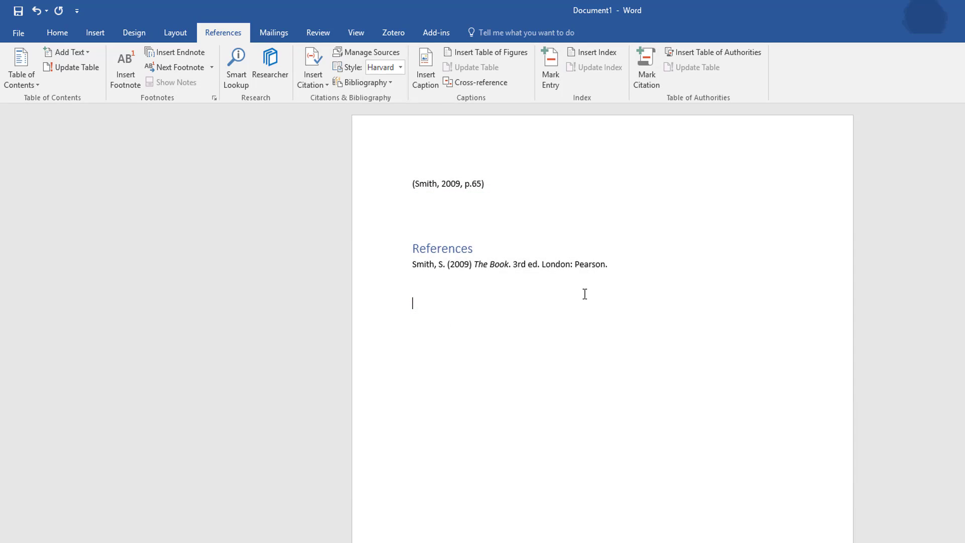
Step: Replace the entire document content, including the citation and References list, with the text "My quote"
drag(608, 394, 394, 151)
key(Delete)
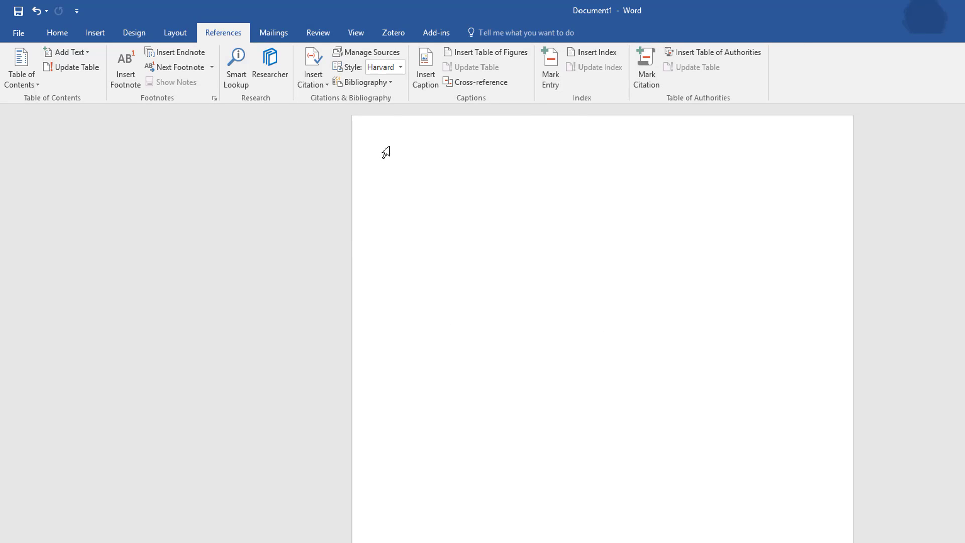
text(My quote)
Step: Copy the 2005 The Medical Interview source and the 2008 Useful known and unknown views source from the Master List to the Current List
click(384, 57)
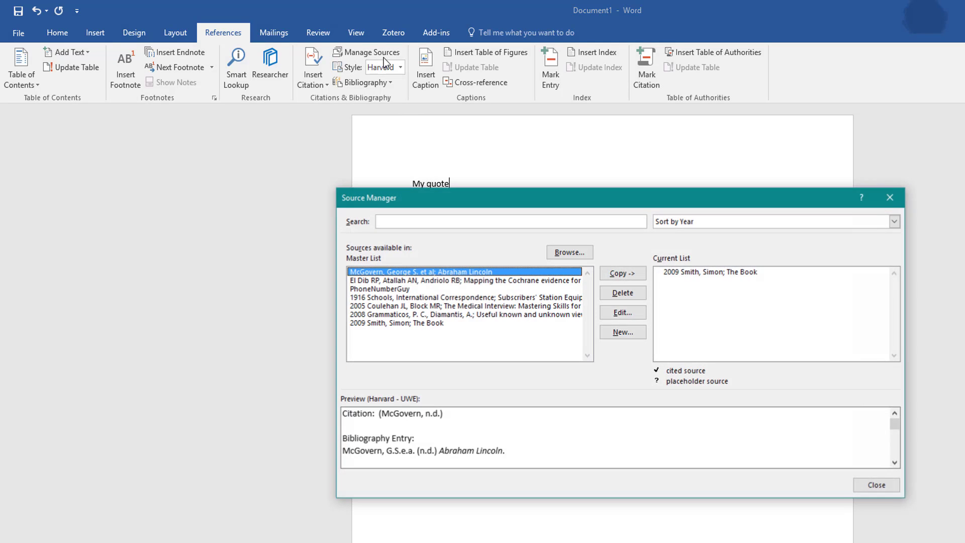
click(377, 305)
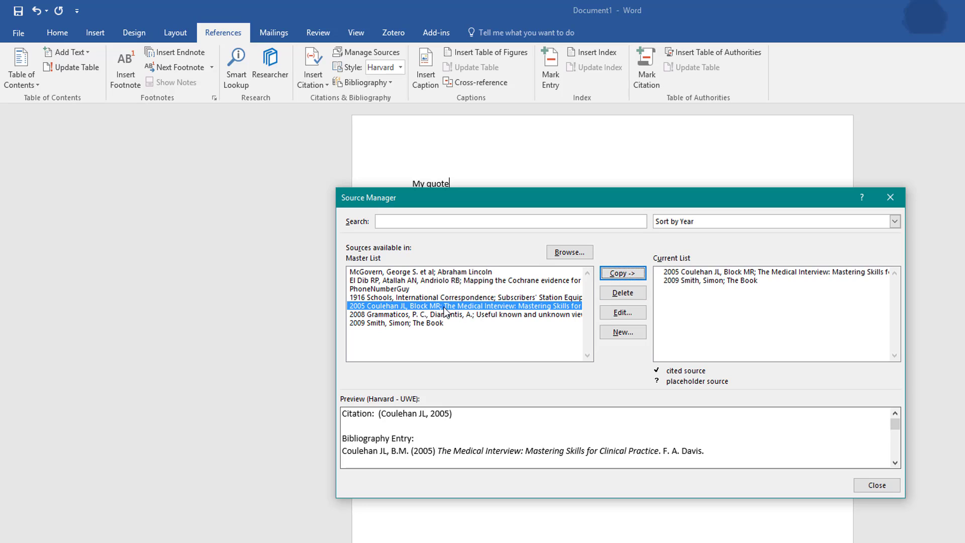
click(435, 316)
click(618, 274)
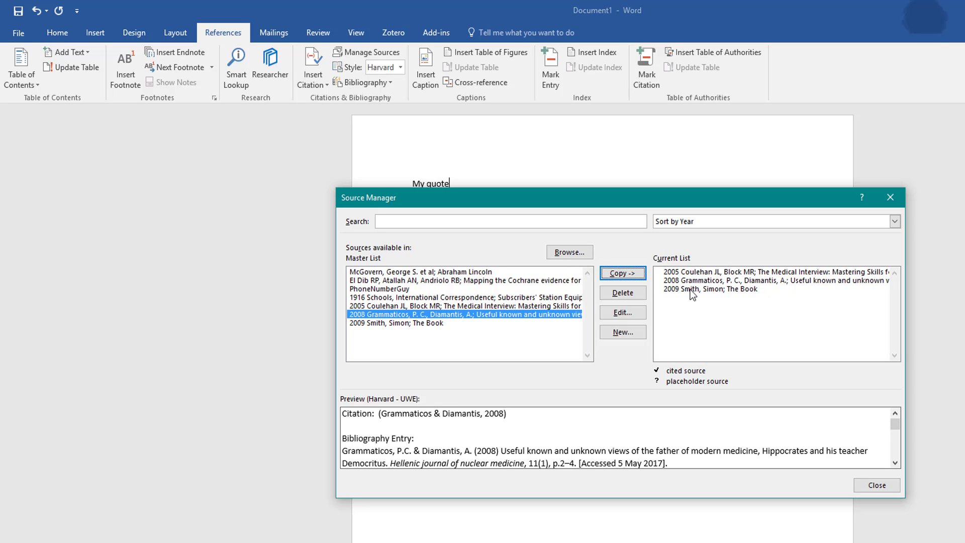
Step: Delete the 2009 source The Book from the Current List and close the Source Manager
click(690, 289)
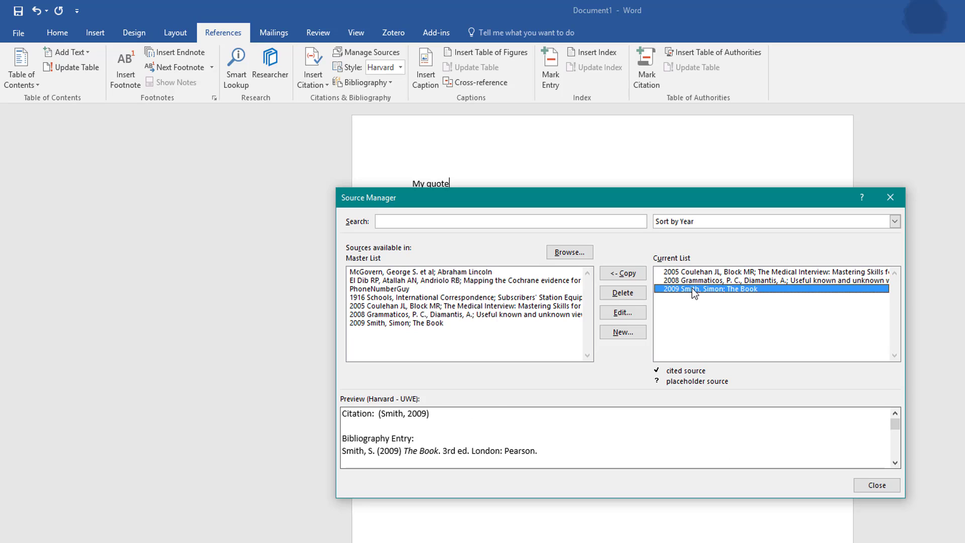
click(629, 295)
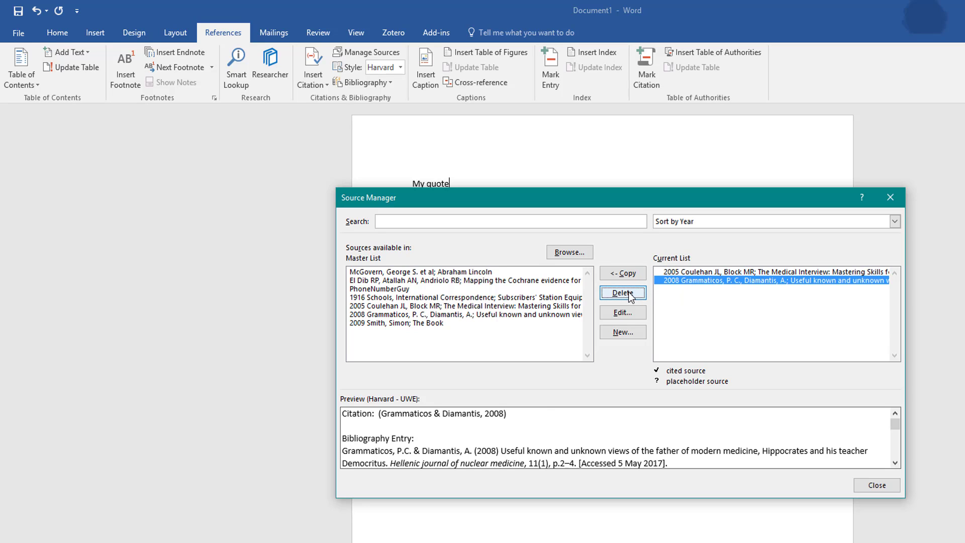
click(414, 296)
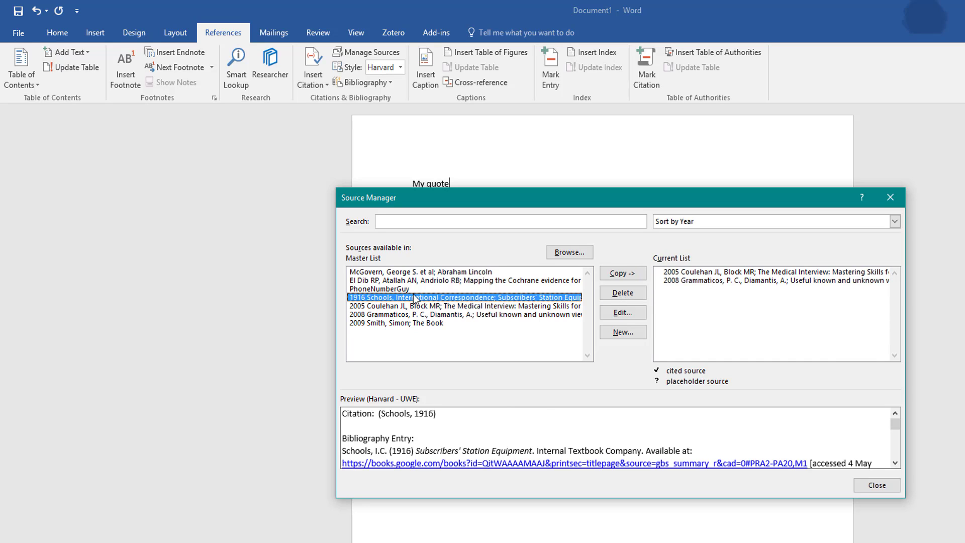
click(877, 484)
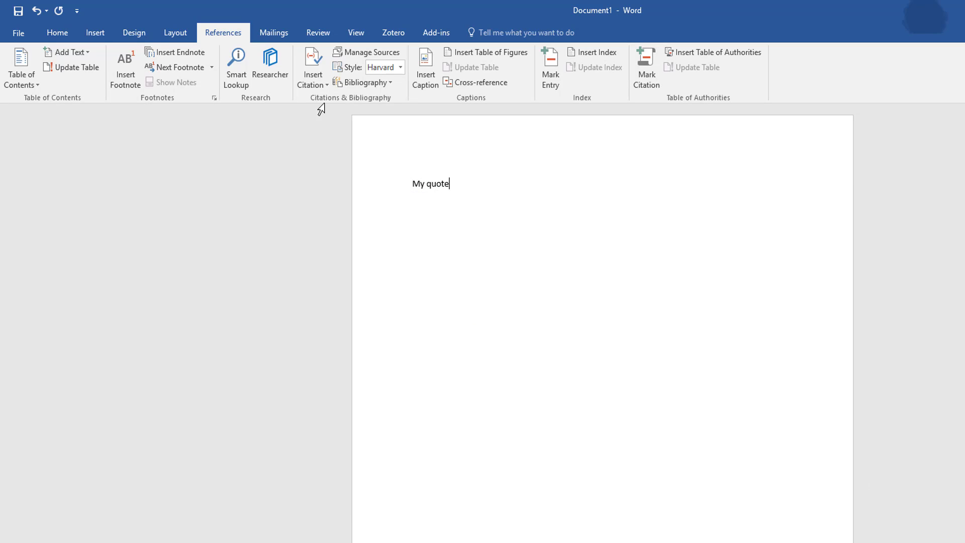
Step: Cite the 2008 source "Useful known and unknown views" after "My quote" and insert a References list below it
click(319, 80)
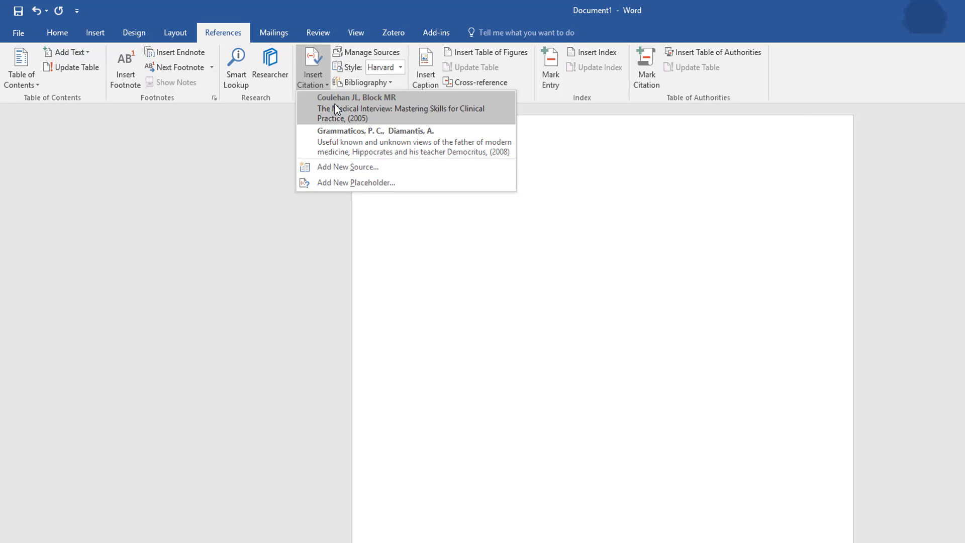
click(333, 135)
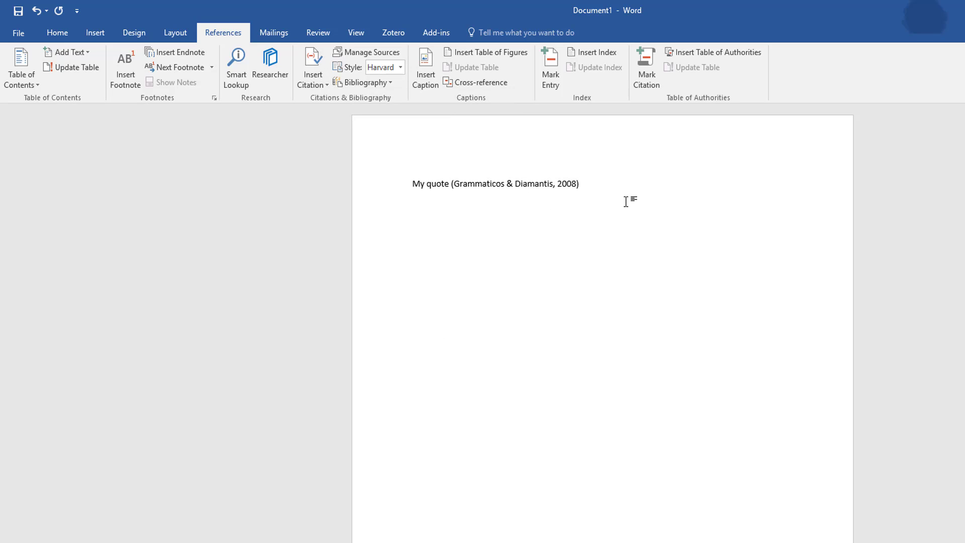
key(Return)
click(387, 84)
click(404, 224)
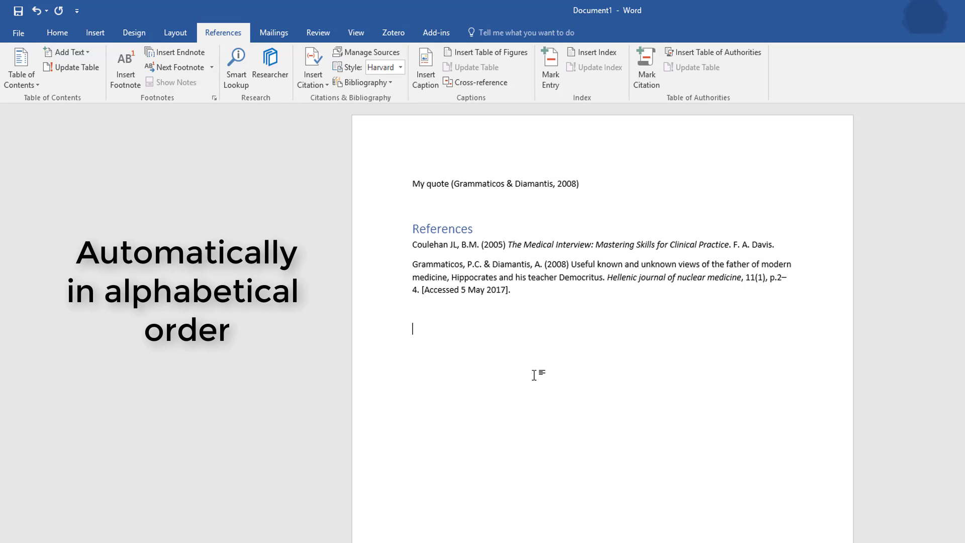
Step: Clear the entire document, and open the Researcher and search it for "Stars"
key(ctrl+a)
key(Delete)
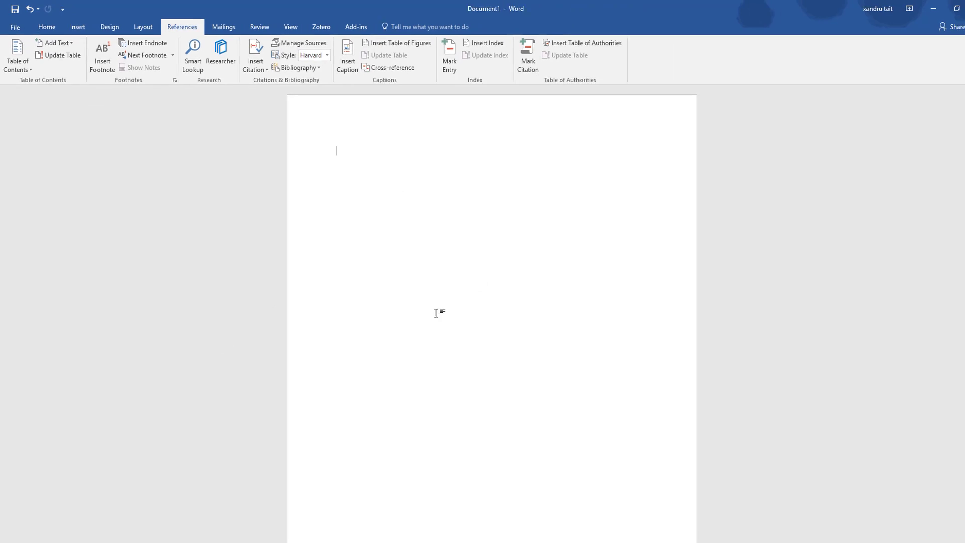
click(213, 47)
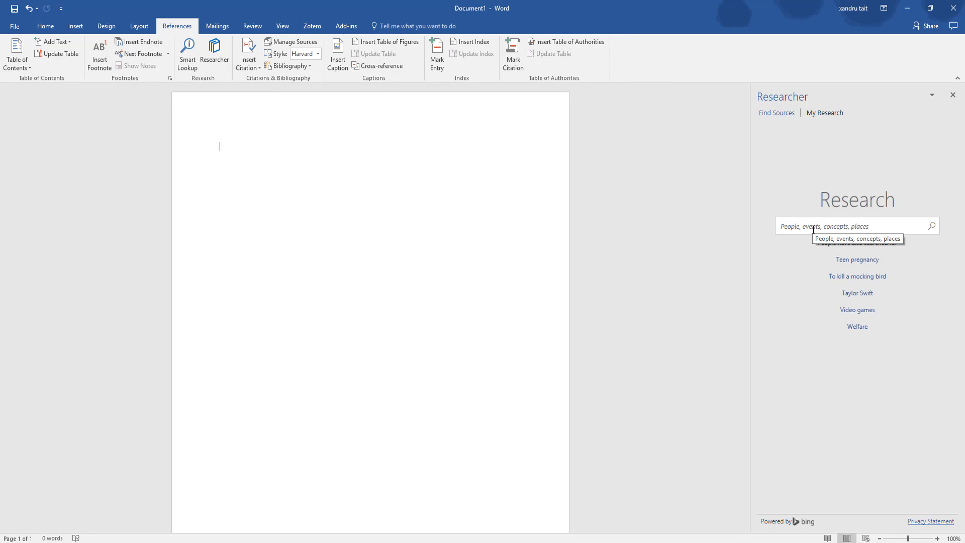
text(Stars)
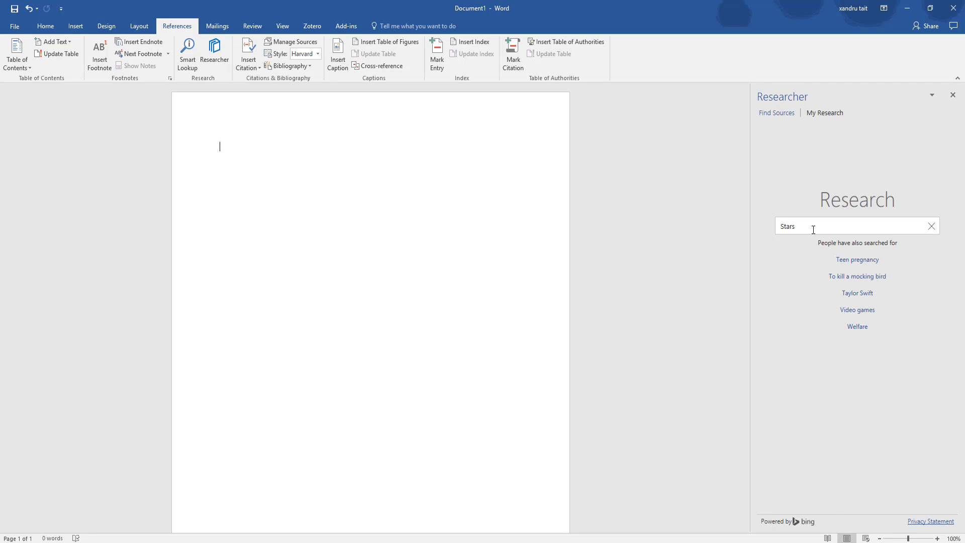
key(Return)
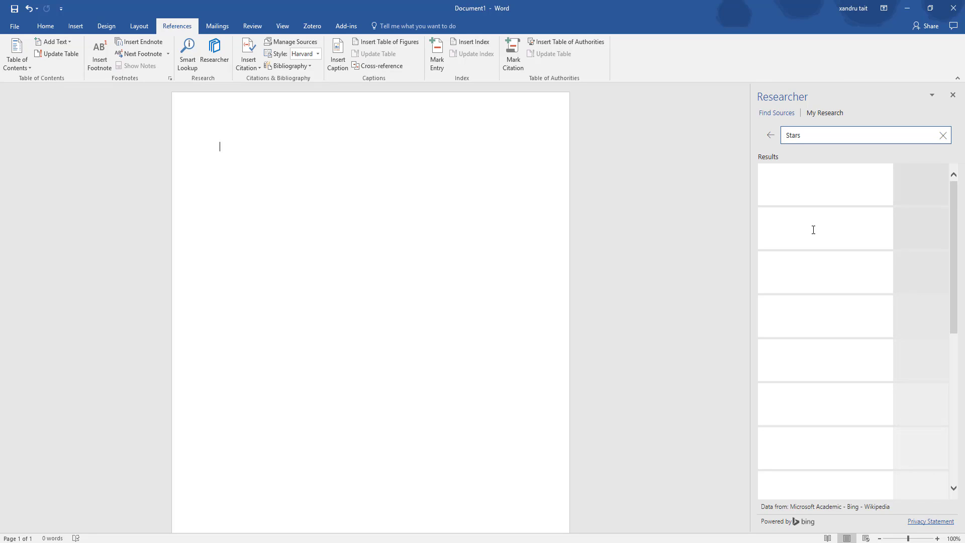
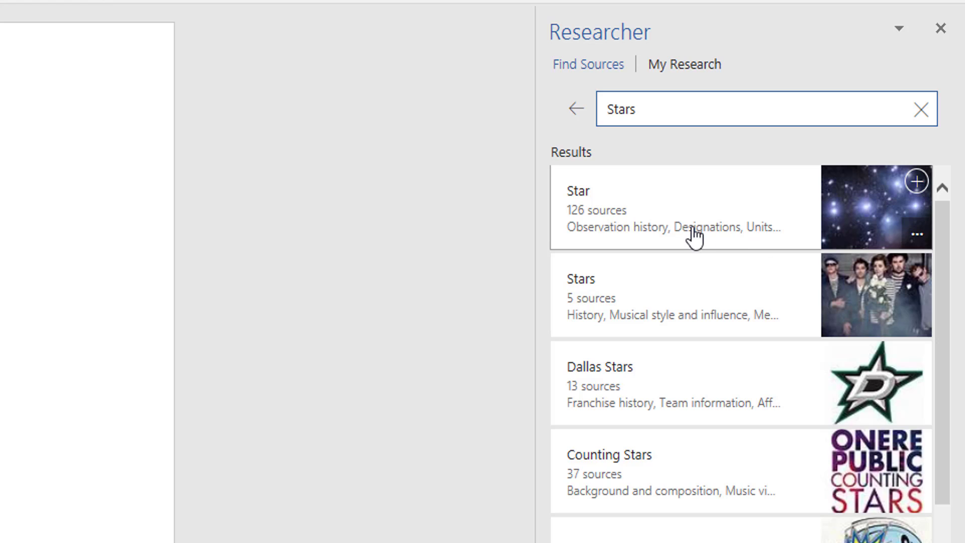
Step: Open the Star topic from the research results and browse its overview and its journal and website sources
click(694, 236)
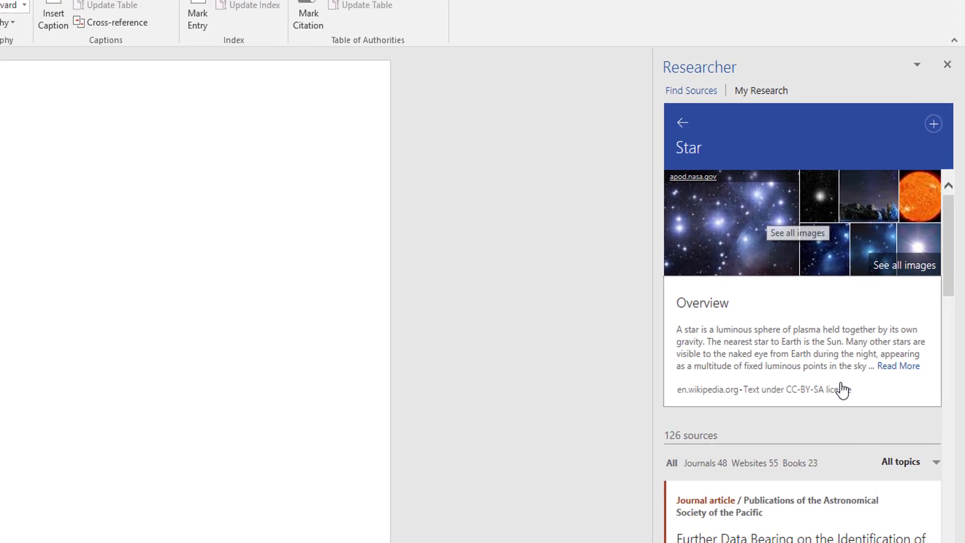
scroll(779, 404, down, 3)
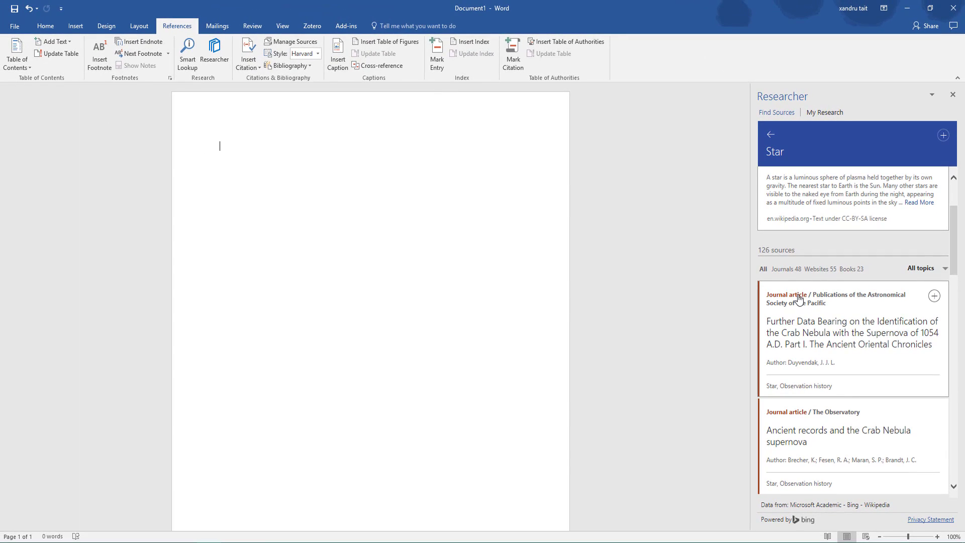
scroll(844, 381, down, 3)
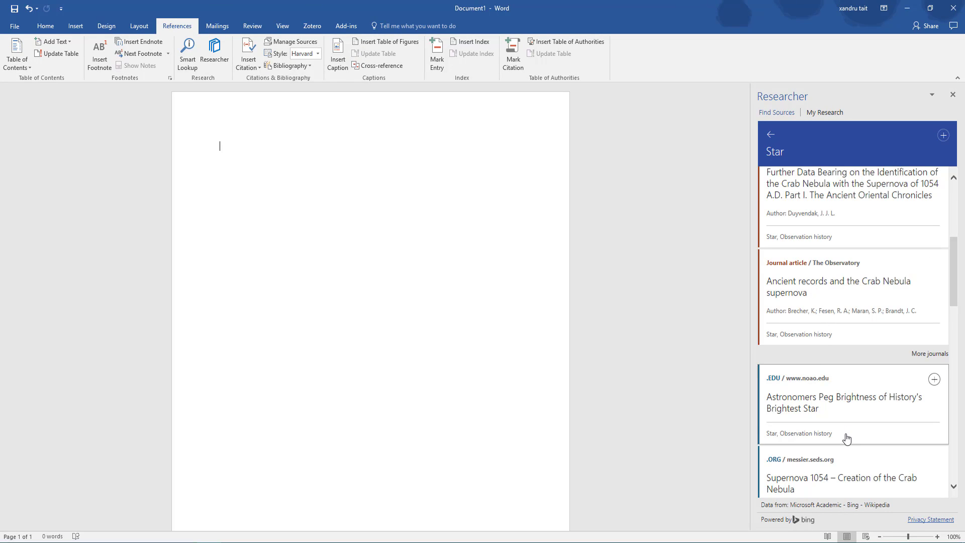
scroll(846, 438, down, 2)
scroll(847, 438, up, 6)
mouse_move(848, 437)
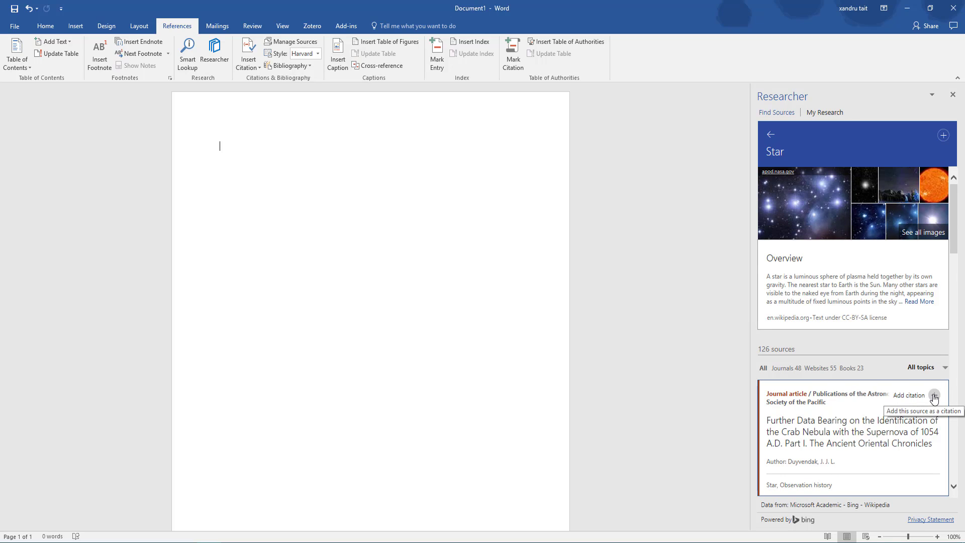
Step: Look up the first journal article on the Crab Nebula and the 1054 supernova in the browser, and return to the Star topic in Word
click(788, 397)
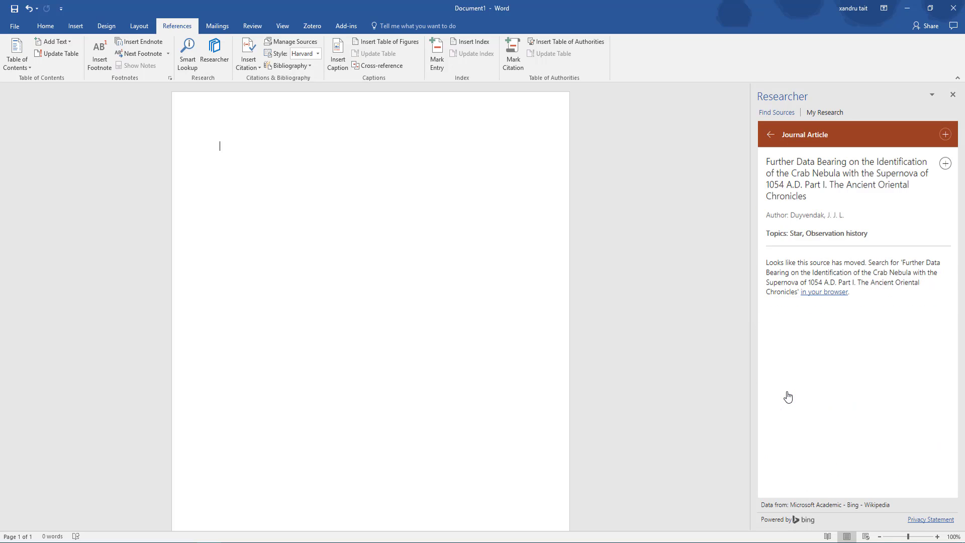
click(825, 293)
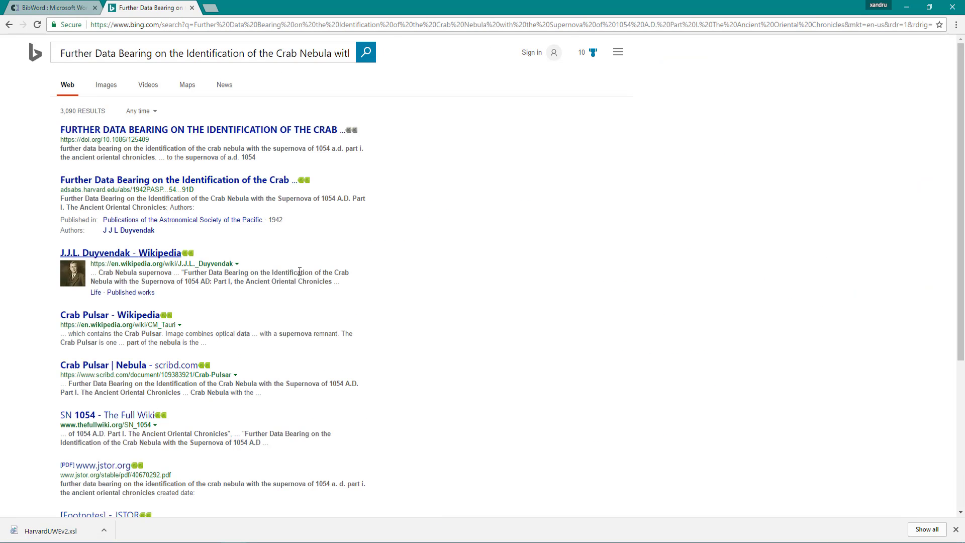
click(147, 135)
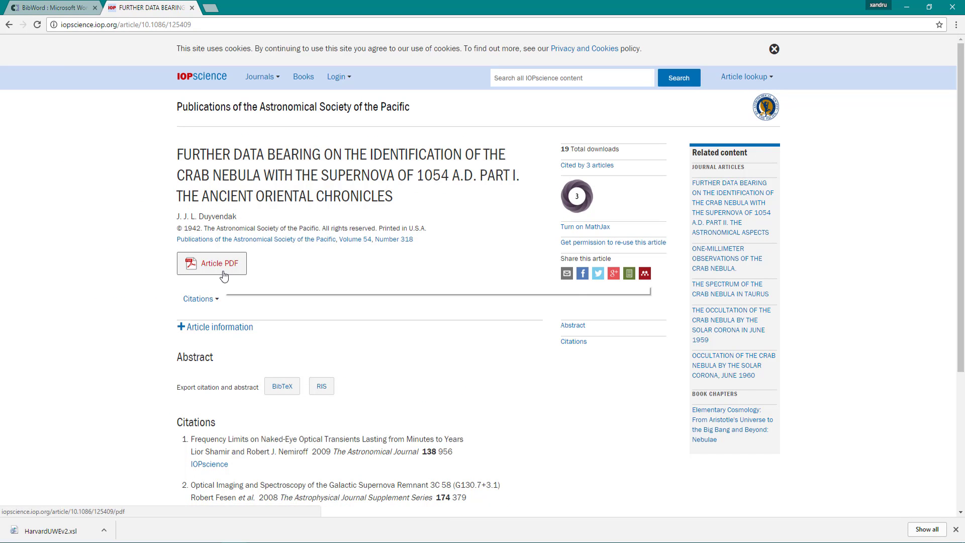
click(9, 25)
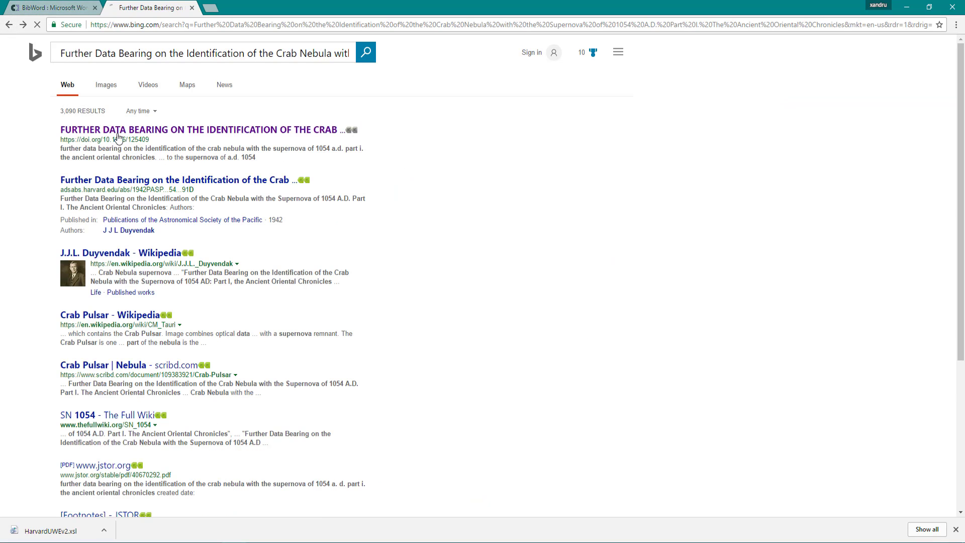
click(176, 185)
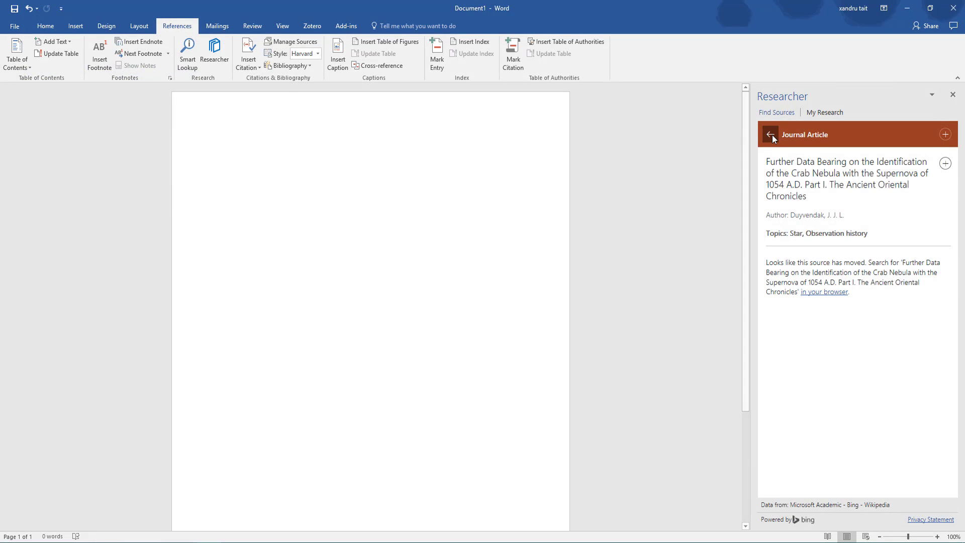
click(770, 134)
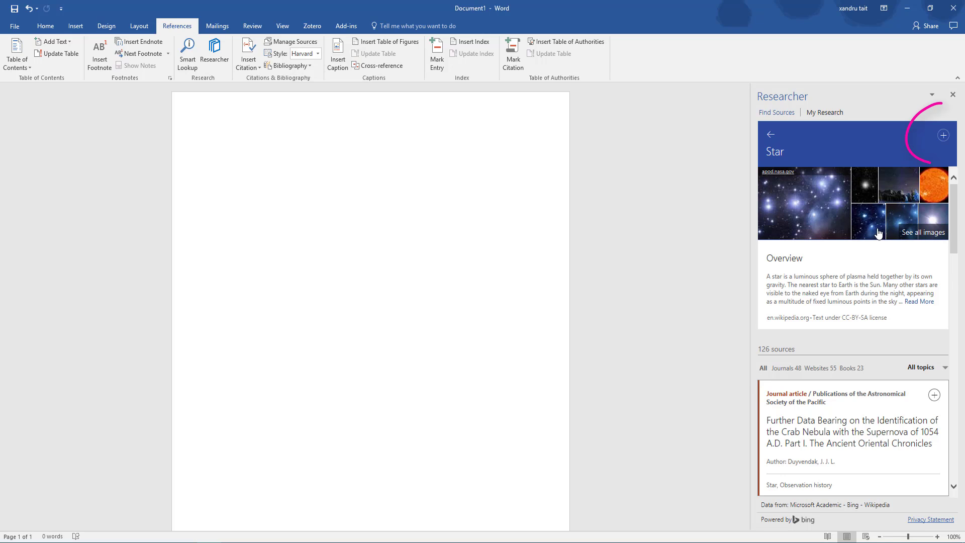
Step: Add the Star topic heading to the document, and insert the first Observation history paragraph beneath it with a citation
click(944, 137)
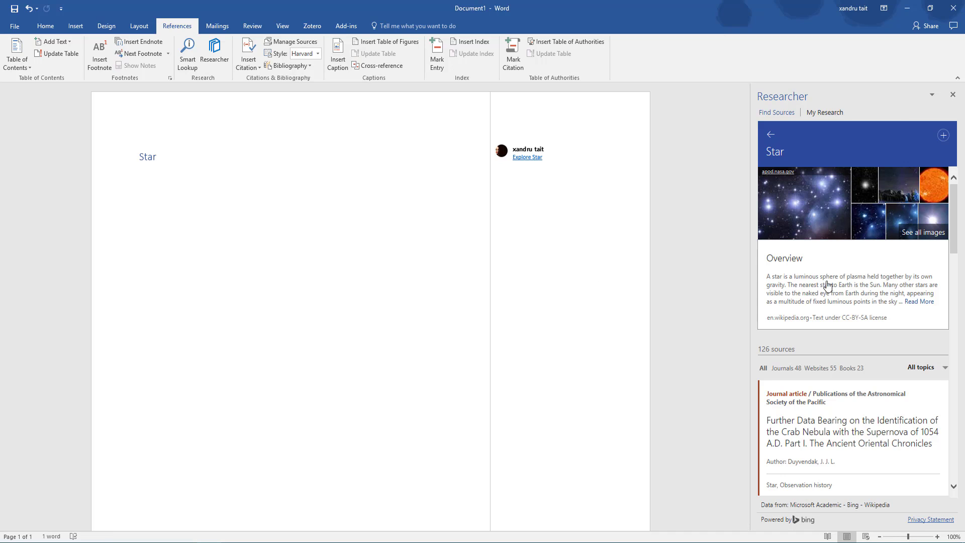
click(914, 303)
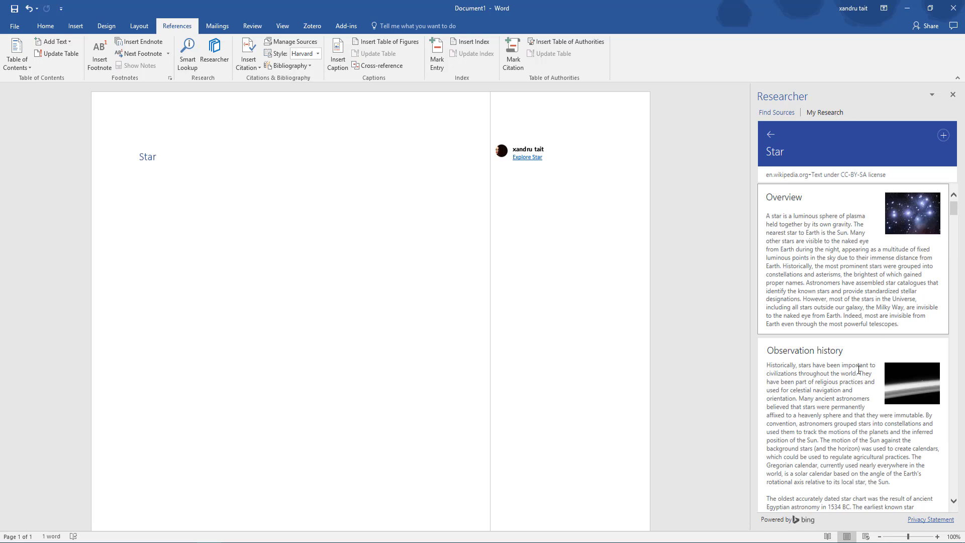
scroll(859, 369, down, 3)
scroll(841, 420, up, 2)
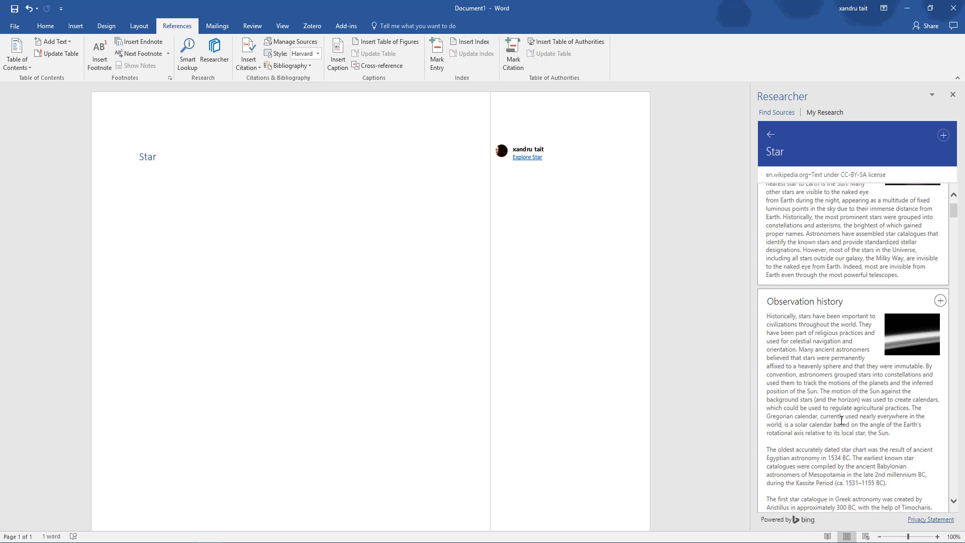
scroll(841, 421, down, 10)
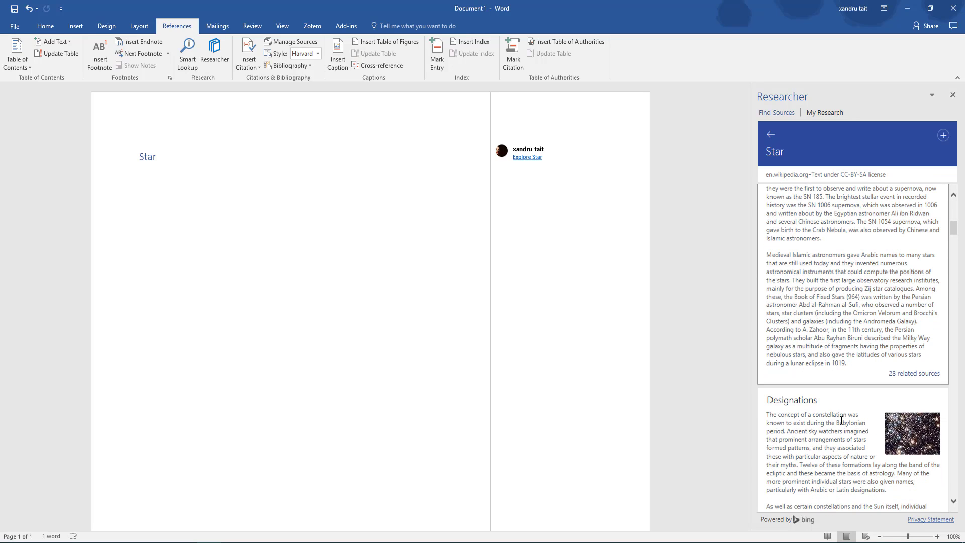
scroll(841, 421, down, 8)
scroll(840, 420, up, 15)
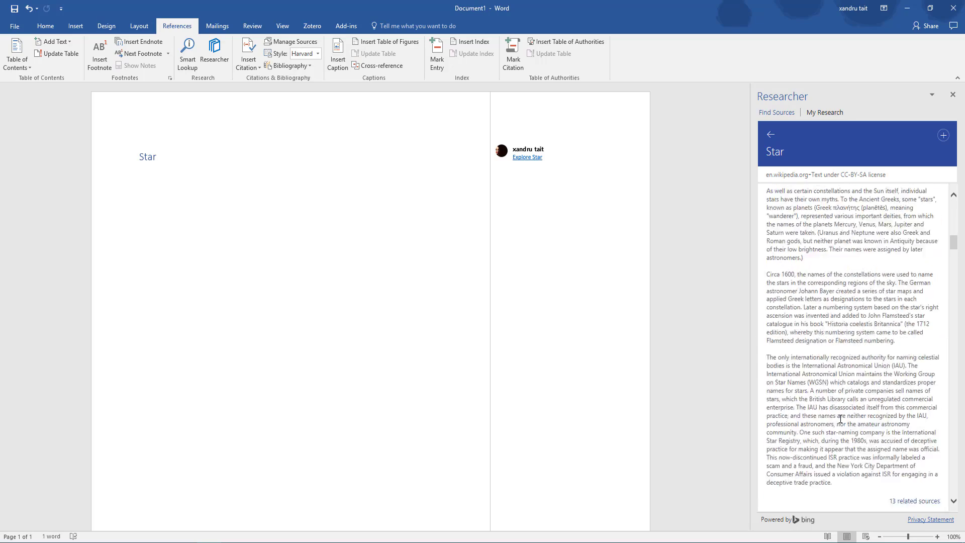
scroll(839, 419, up, 8)
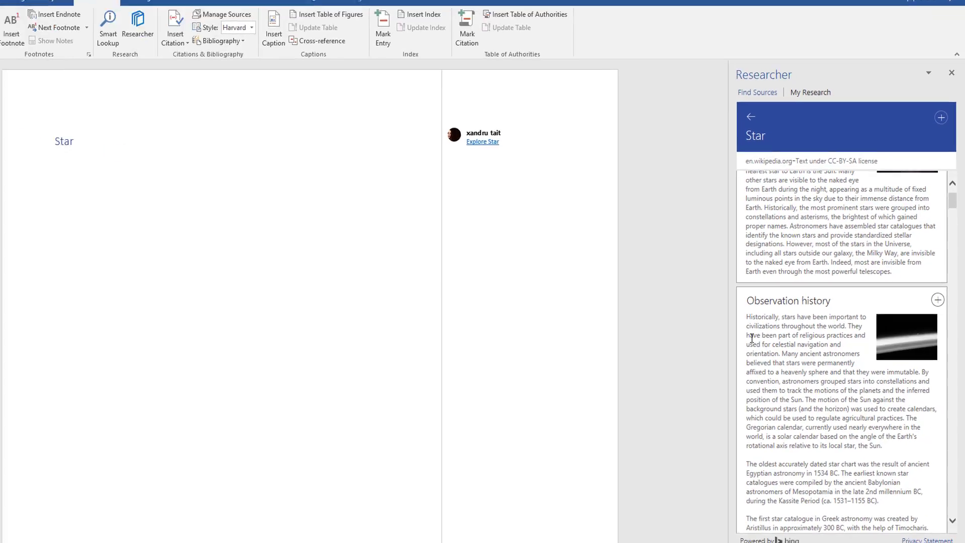
drag(693, 322, 895, 481)
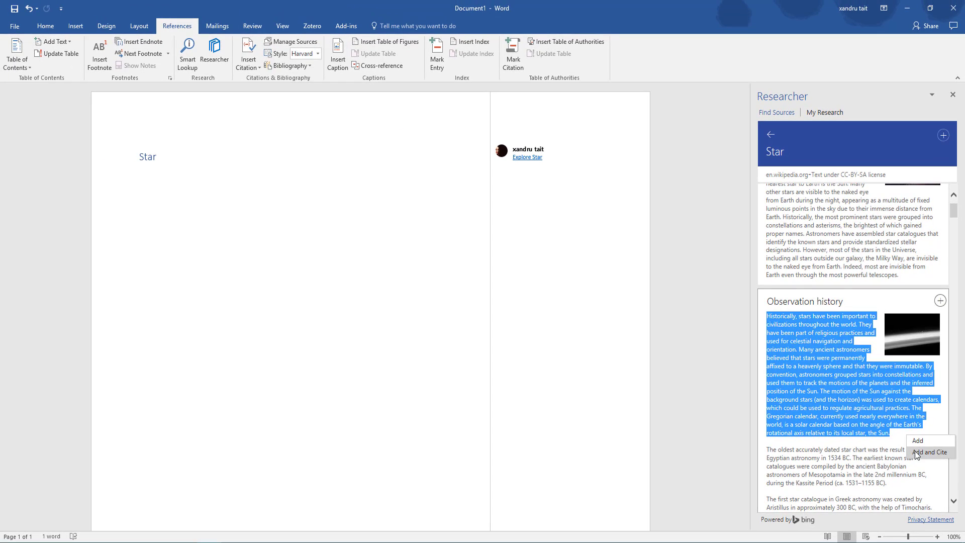
click(898, 507)
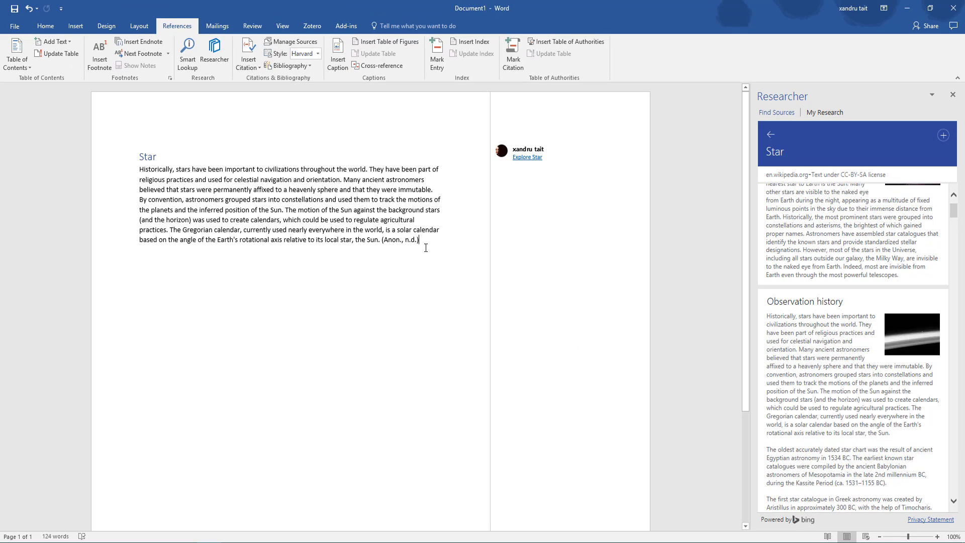
Step: Add the Designations heading to the document, and insert the section's first paragraph beneath it with a citation
mouse_move(906, 331)
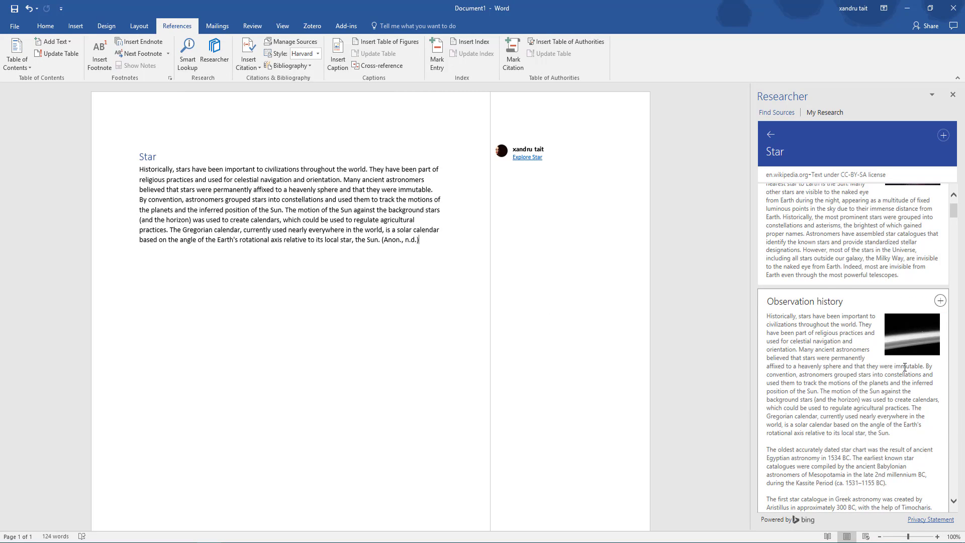
scroll(905, 368, down, 5)
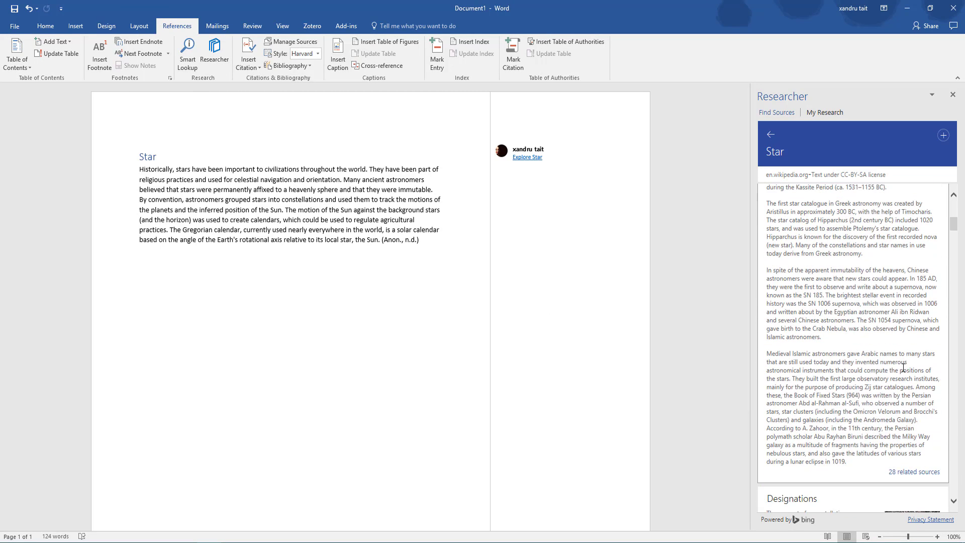
scroll(904, 367, down, 4)
mouse_move(845, 428)
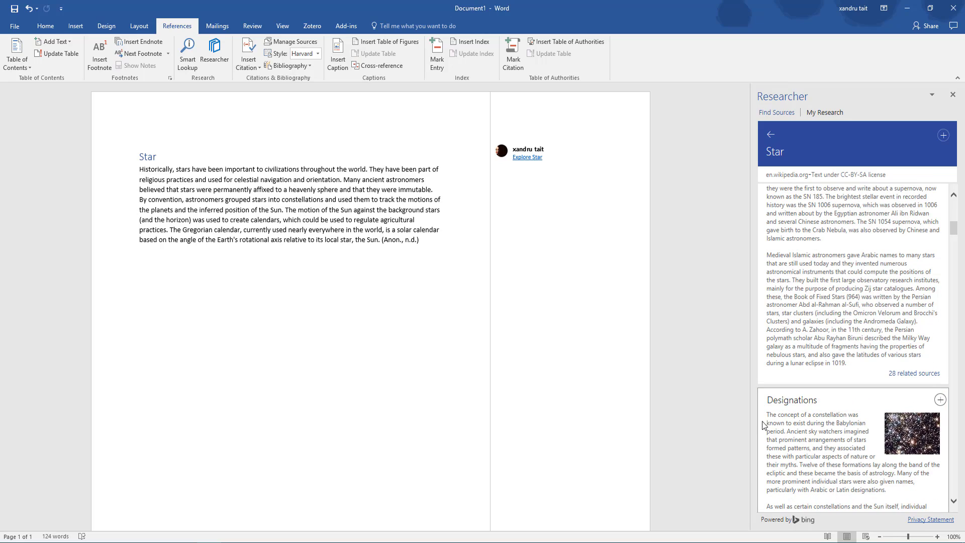
click(940, 400)
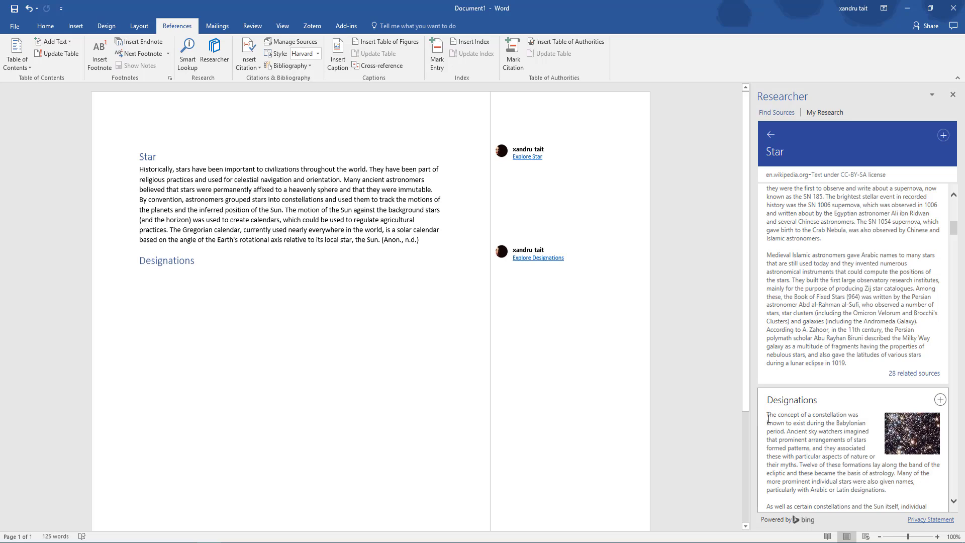
drag(783, 418, 862, 487)
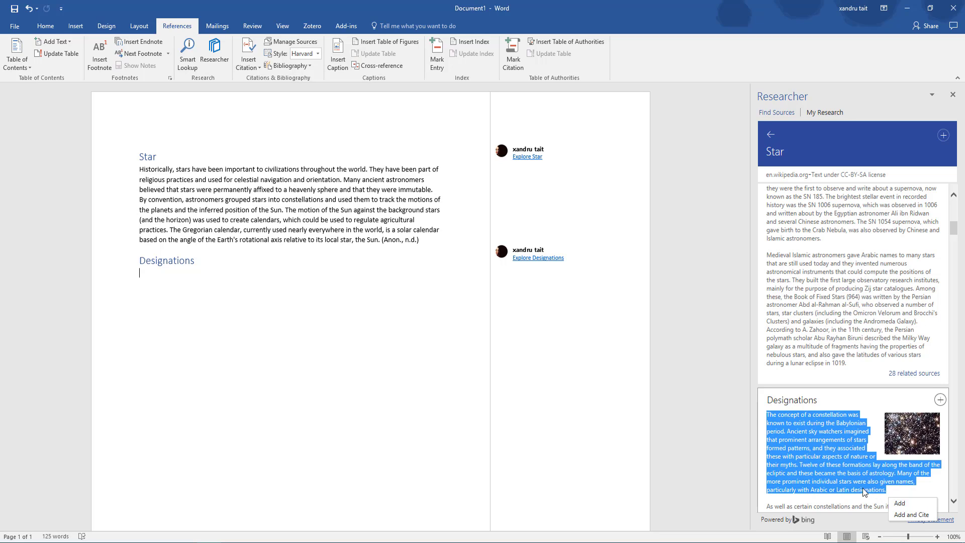
click(904, 513)
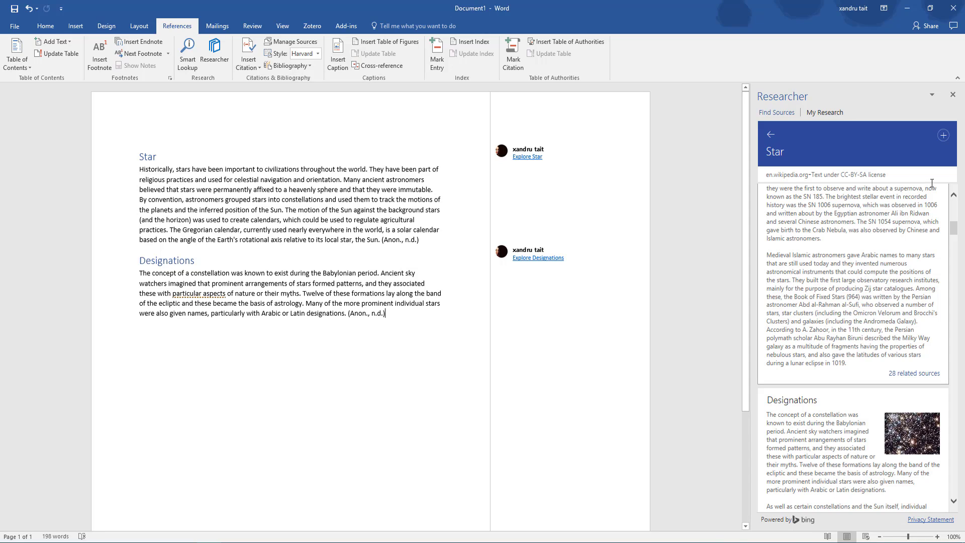
Step: Close the Researcher, and check the Source Manager's lists for the Star source before closing it
click(952, 94)
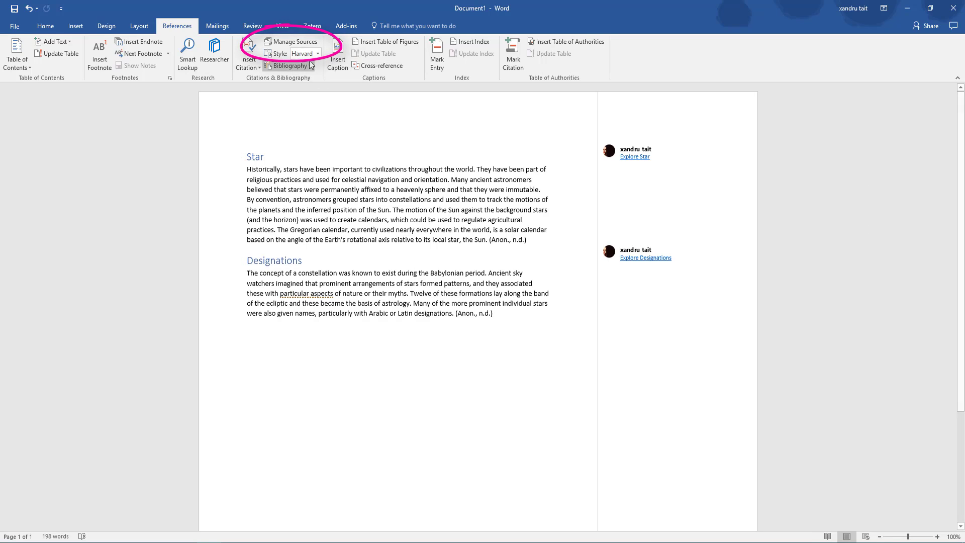
click(299, 42)
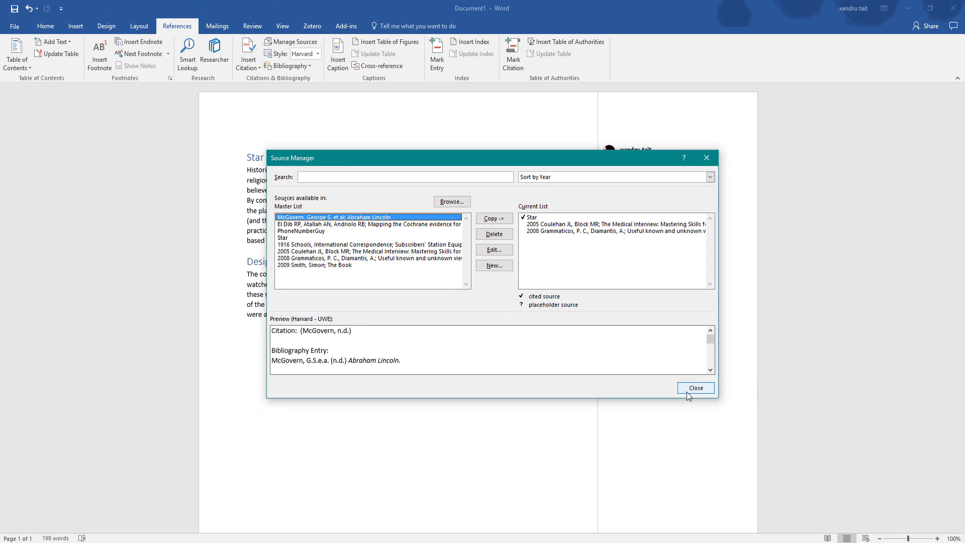
click(696, 388)
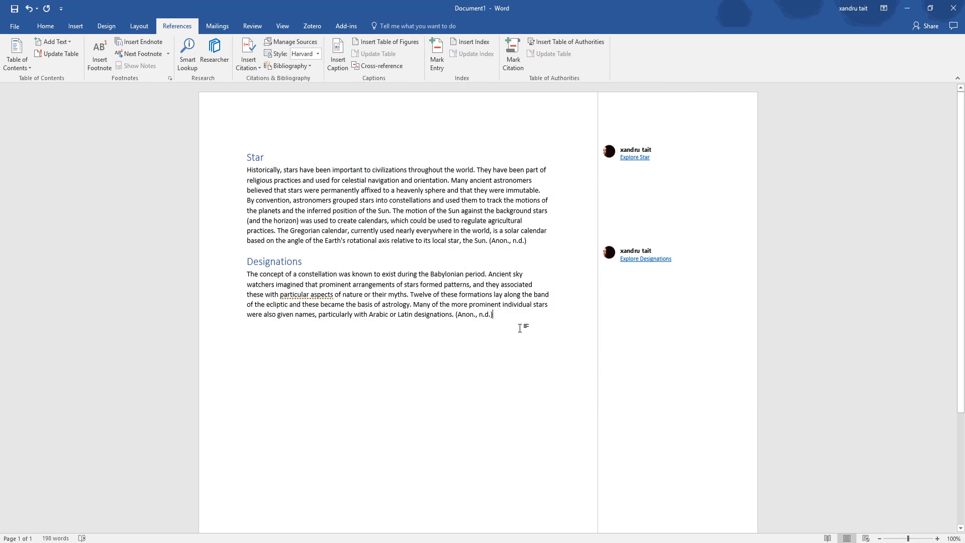
Step: Add blank lines below the Designations paragraph, insert a References list there, and undo that insertion
key(Return)
key(Return)
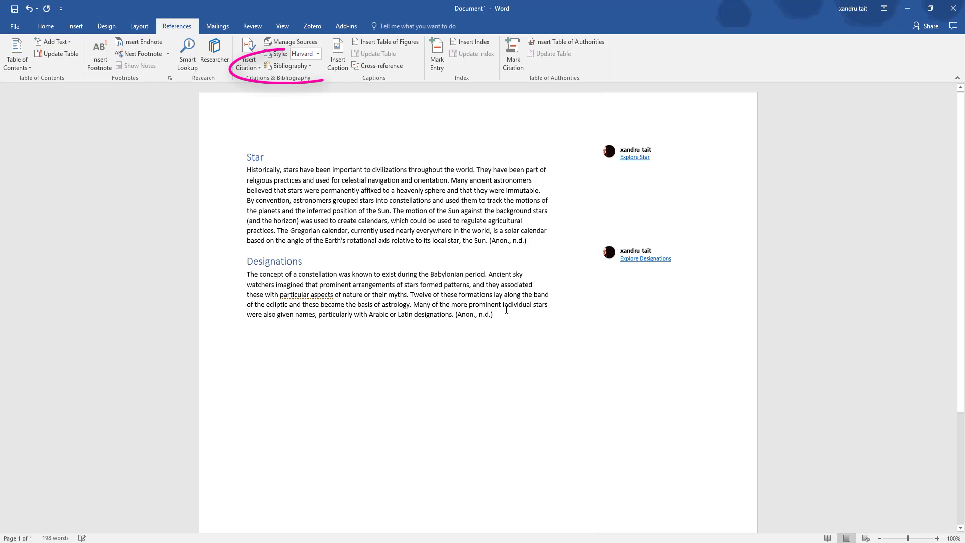
click(297, 67)
click(297, 174)
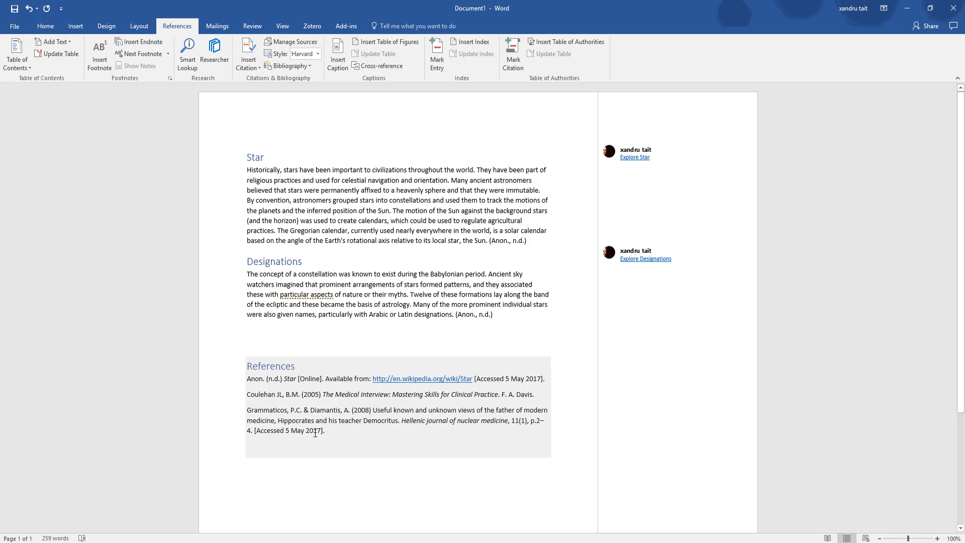
key(ctrl+z)
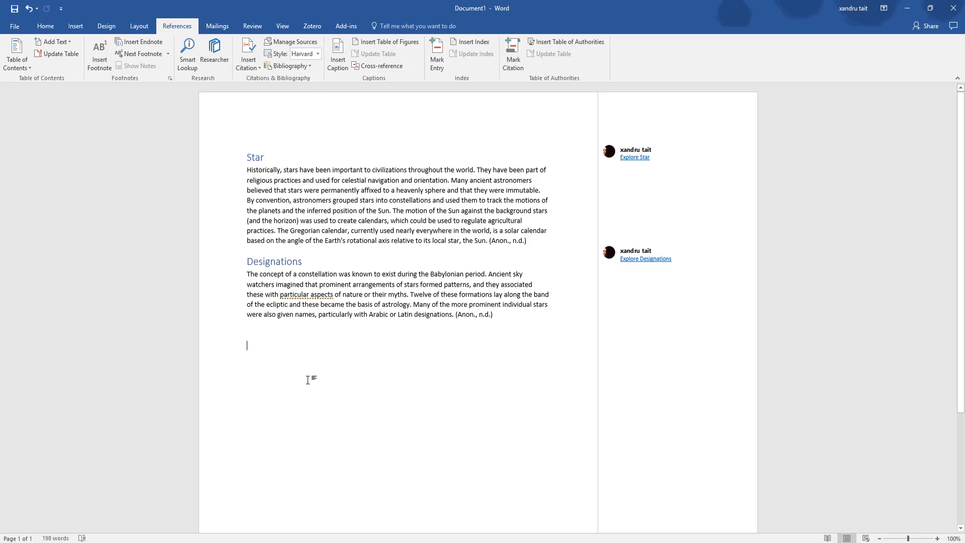
Step: Delete the two uncited sources, The Medical Interview and the Hippocrates article, from the Source Manager's Current List, and close the manager
click(259, 68)
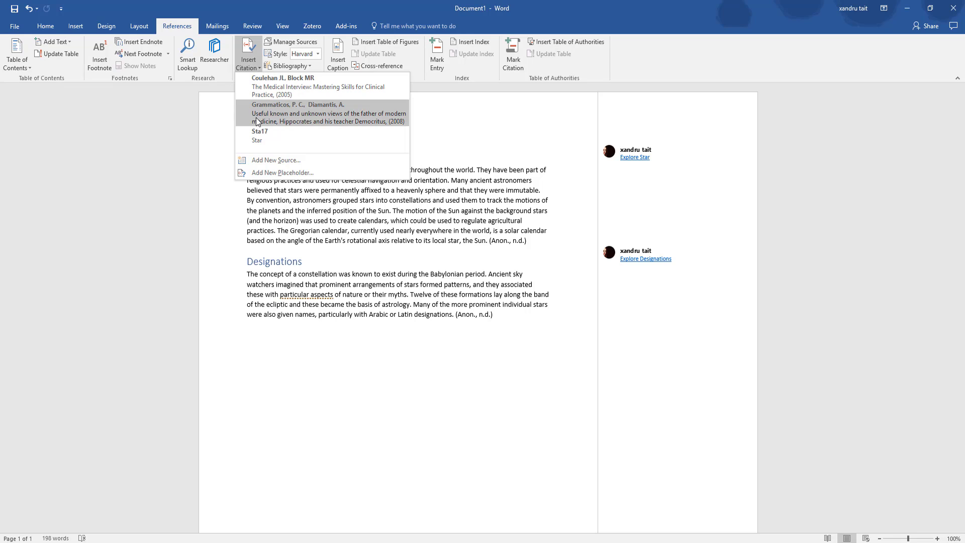
click(544, 119)
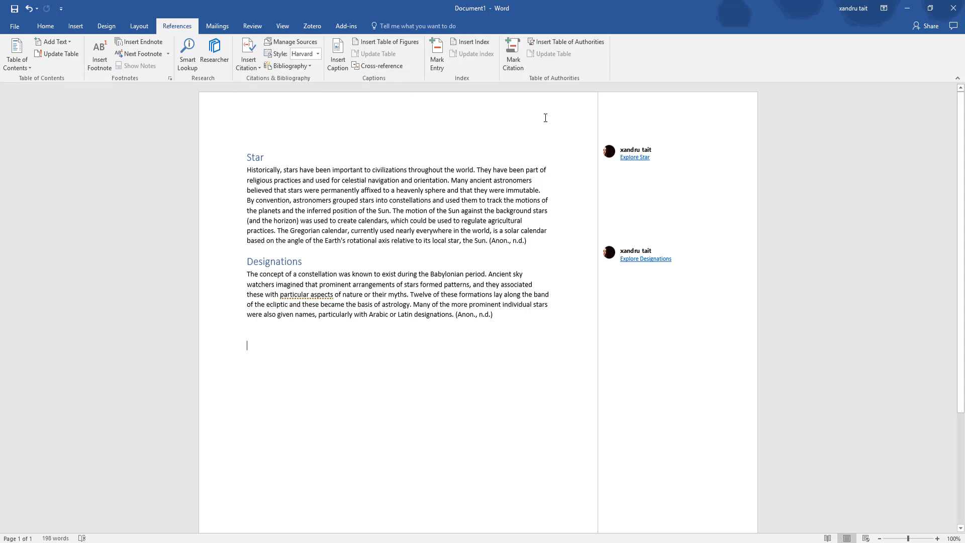
click(298, 41)
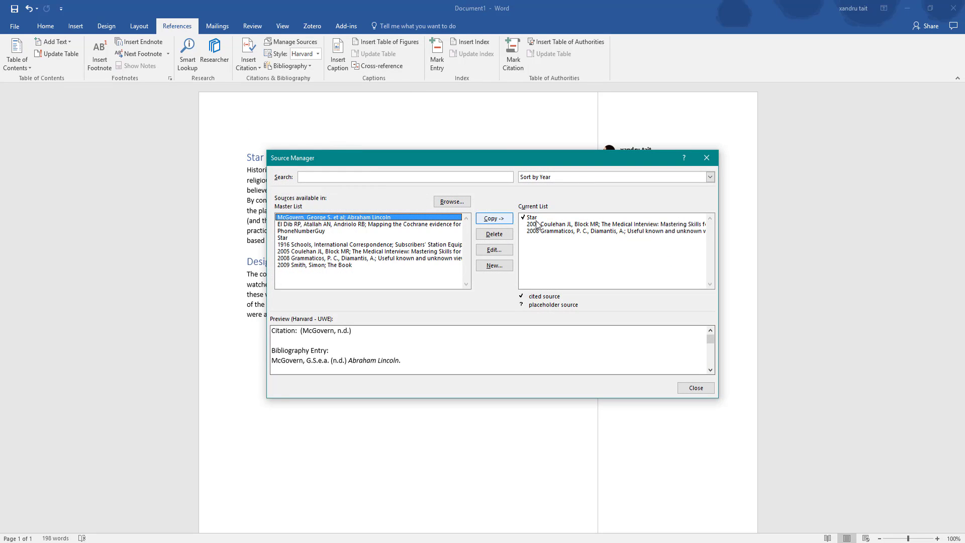
click(559, 225)
click(494, 233)
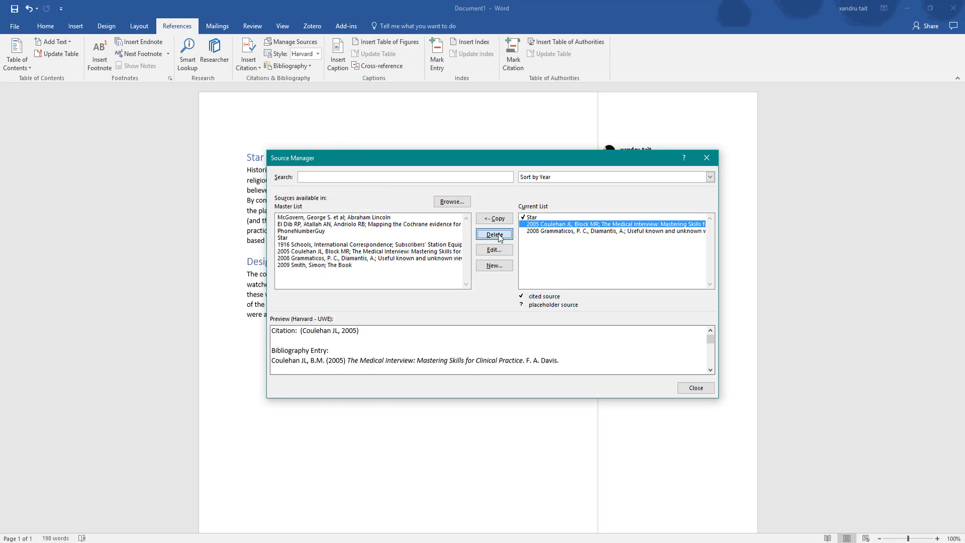
click(495, 235)
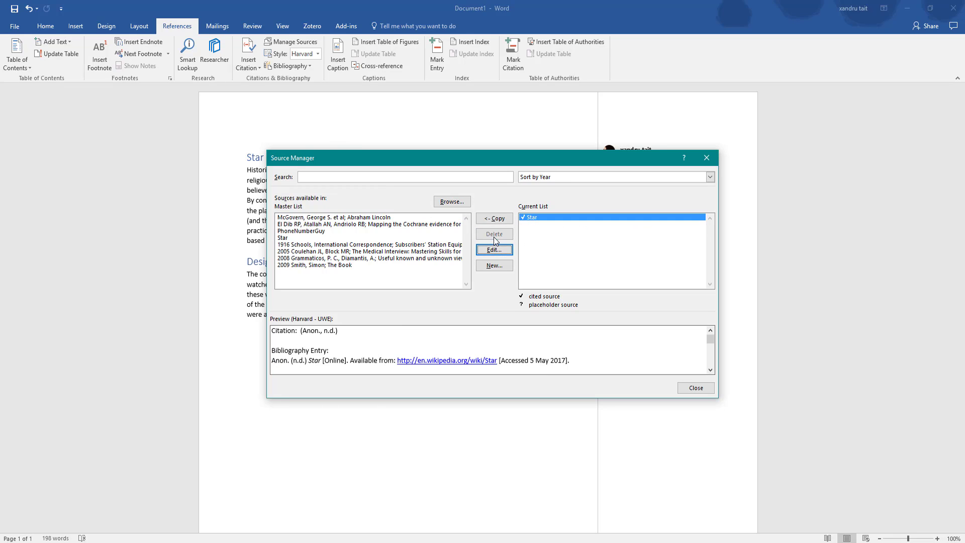
click(696, 389)
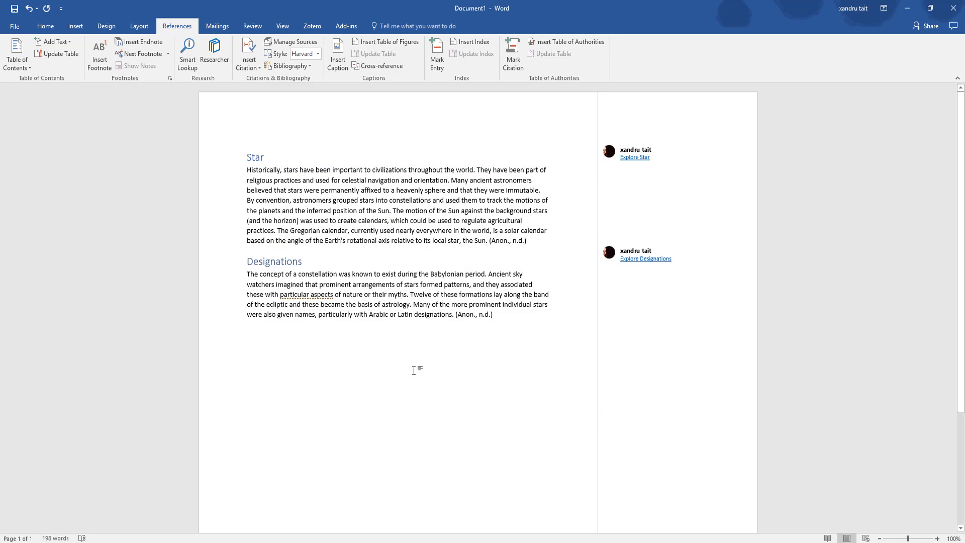
Step: Insert a References list below the Designations section, and check its Wikipedia Star link in the browser before returning to Word
click(283, 66)
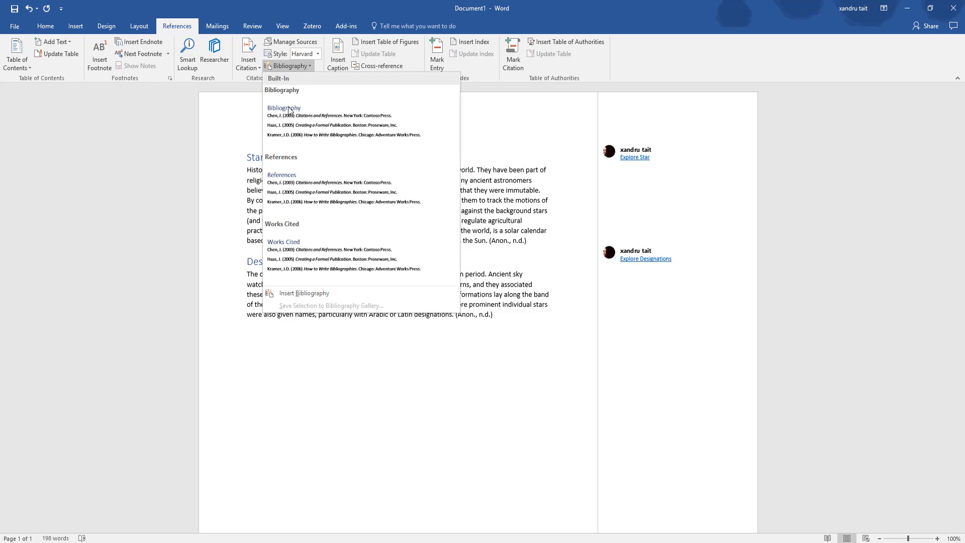
click(300, 184)
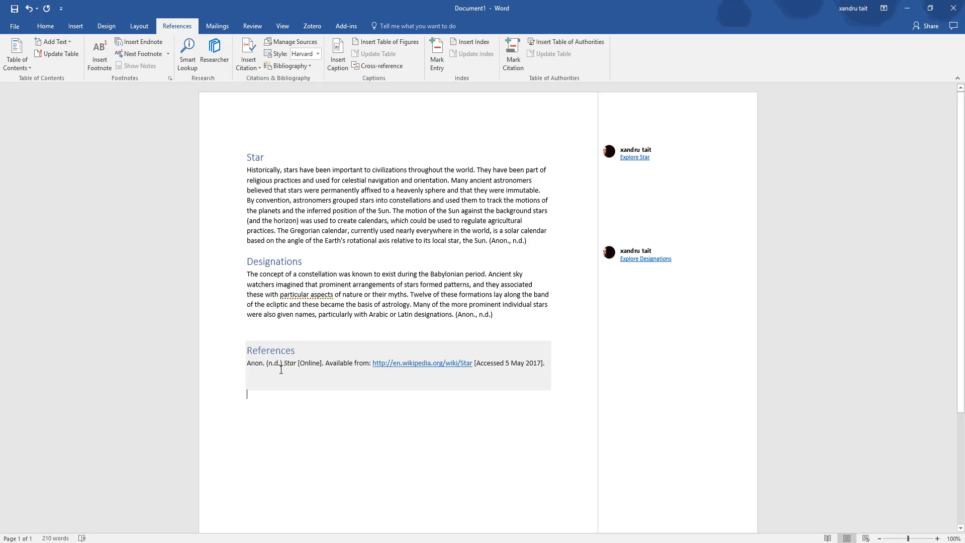
double_click(411, 363)
click(422, 409)
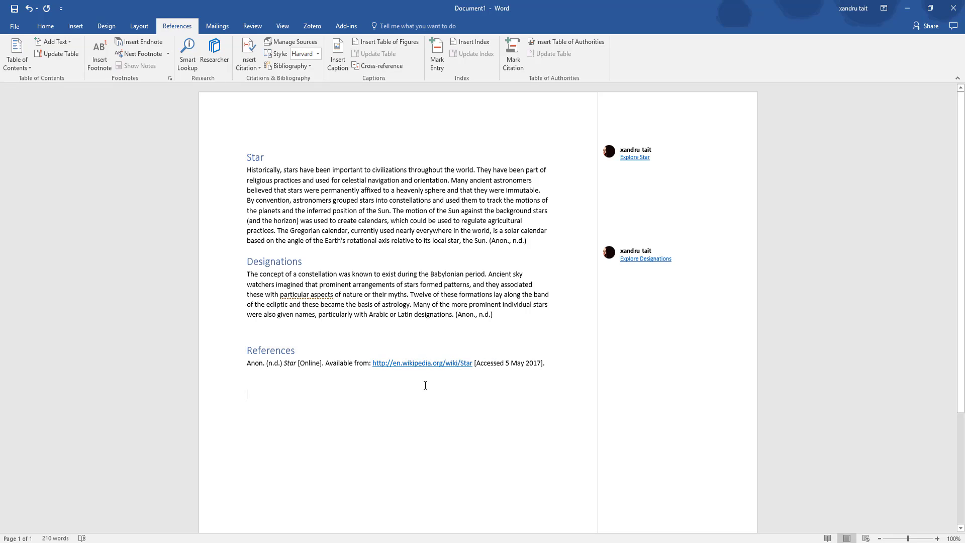
click(413, 364)
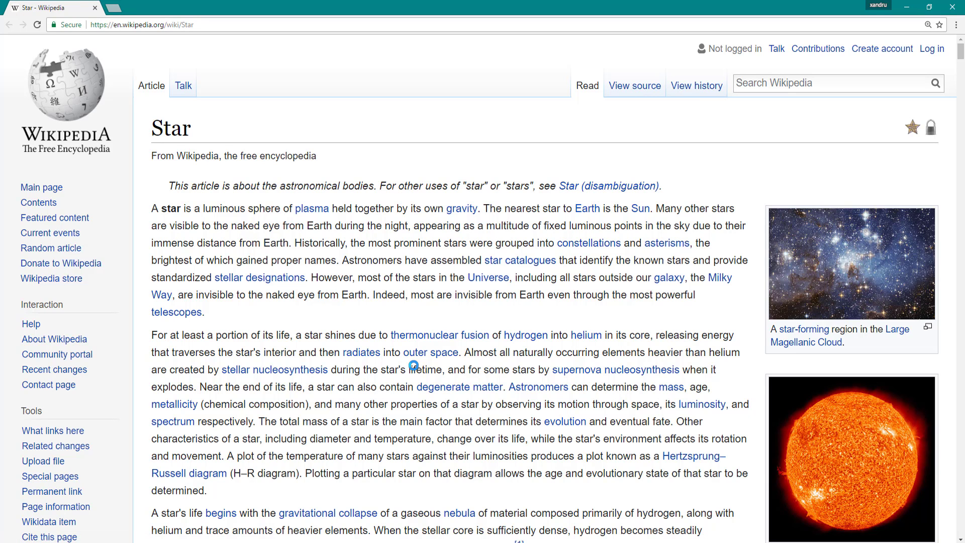
click(952, 7)
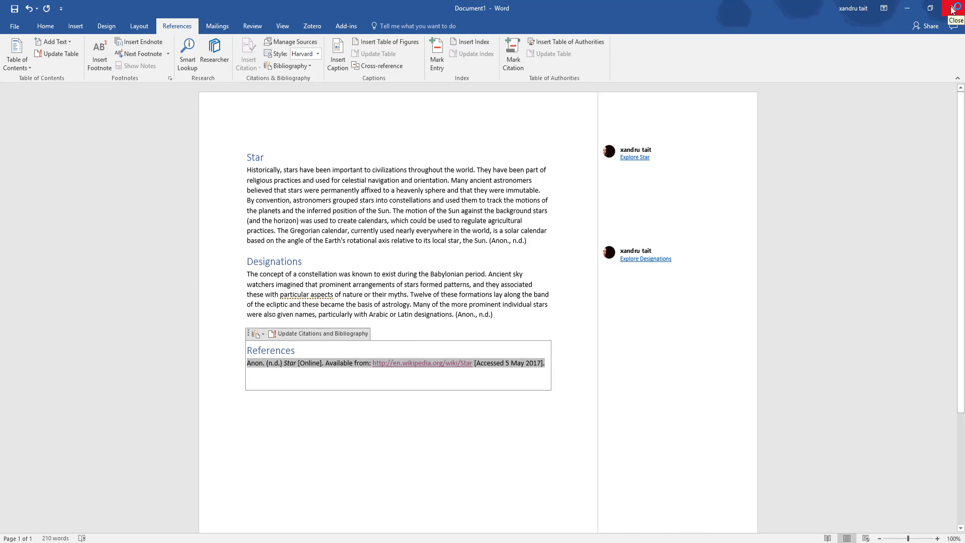
Step: Open the Researcher, reopen the Star topic through the Explore Star comment link, and review its sources
click(219, 51)
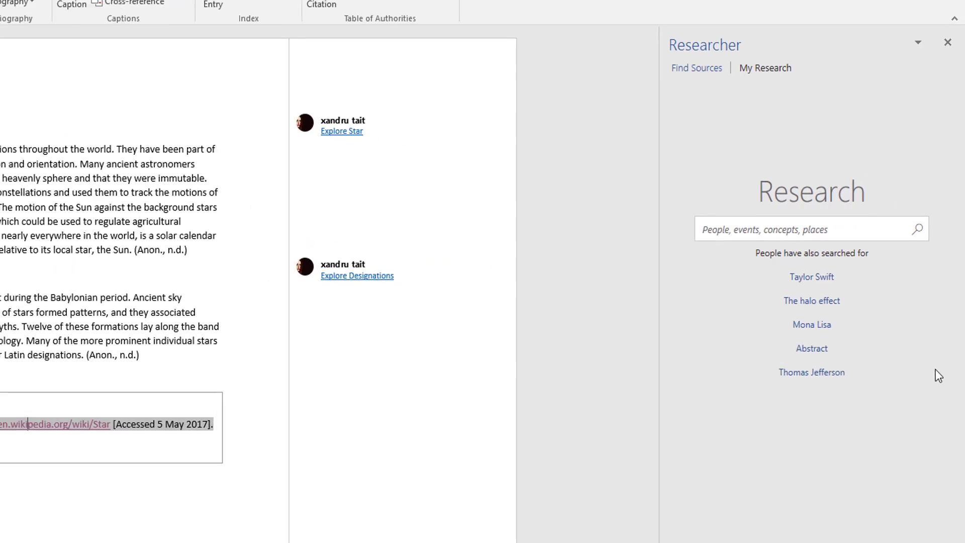
click(334, 130)
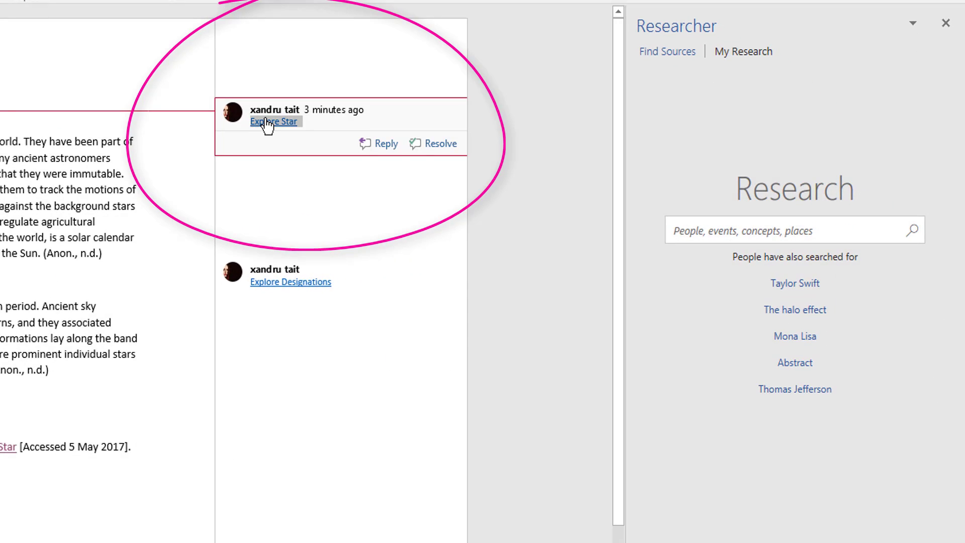
click(267, 123)
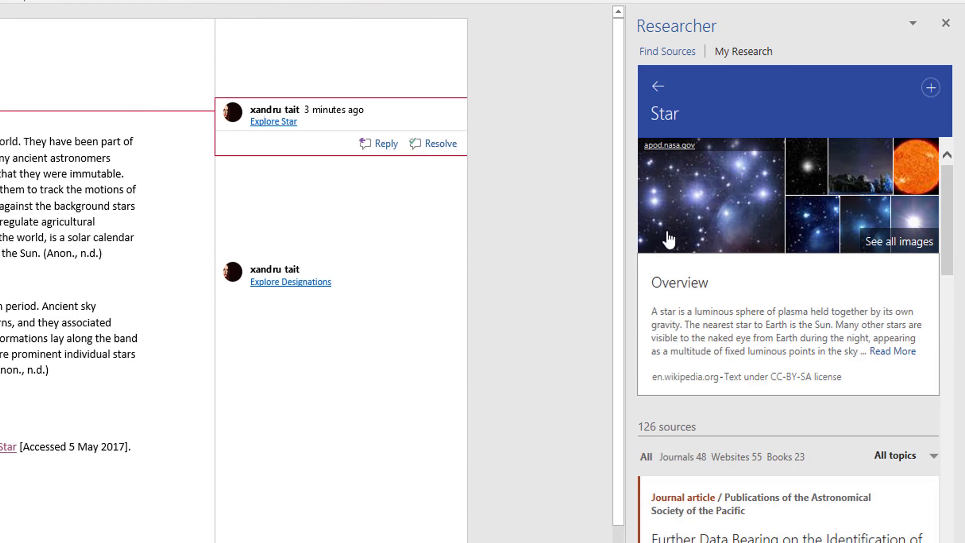
scroll(804, 236, down, 5)
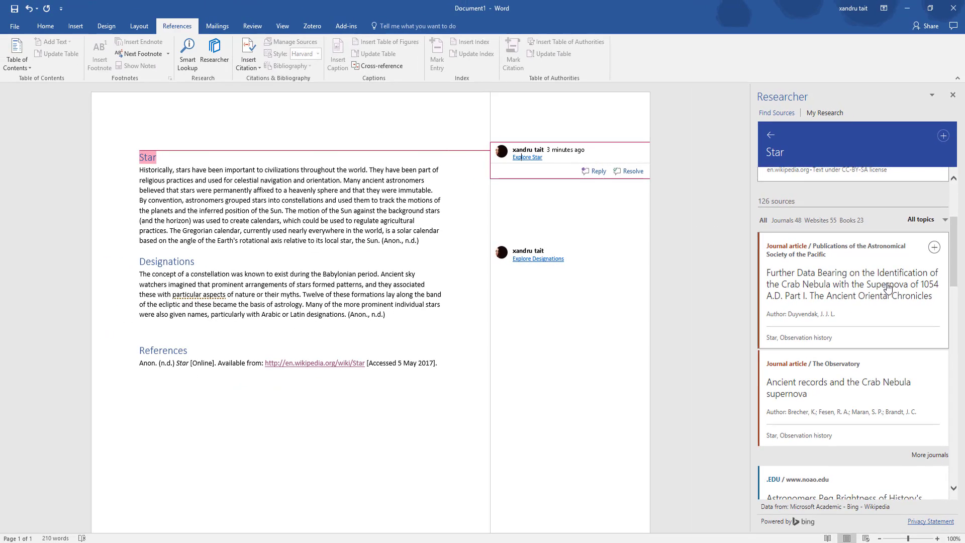
scroll(889, 288, up, 3)
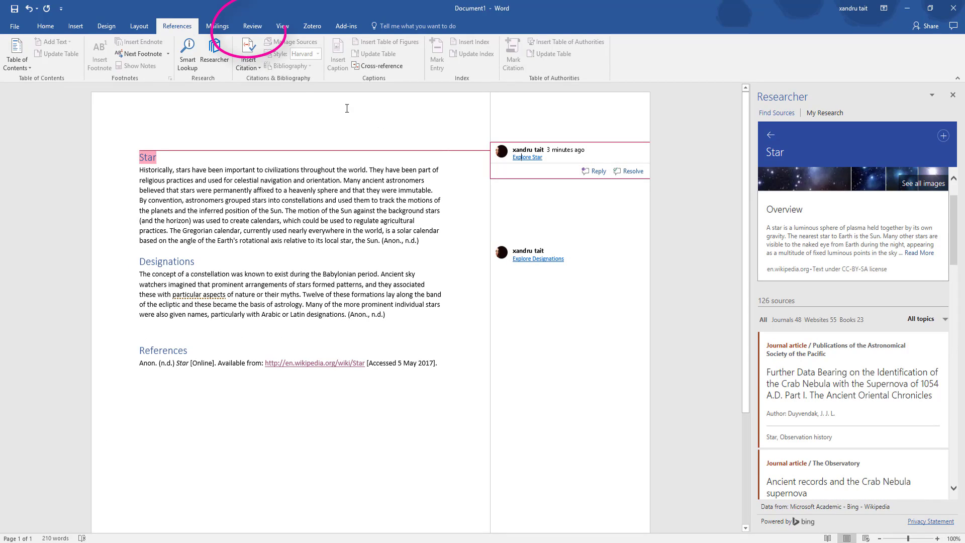
Step: Collapse the comments display, and delete the comments attached to the Star and Designations headings
click(252, 25)
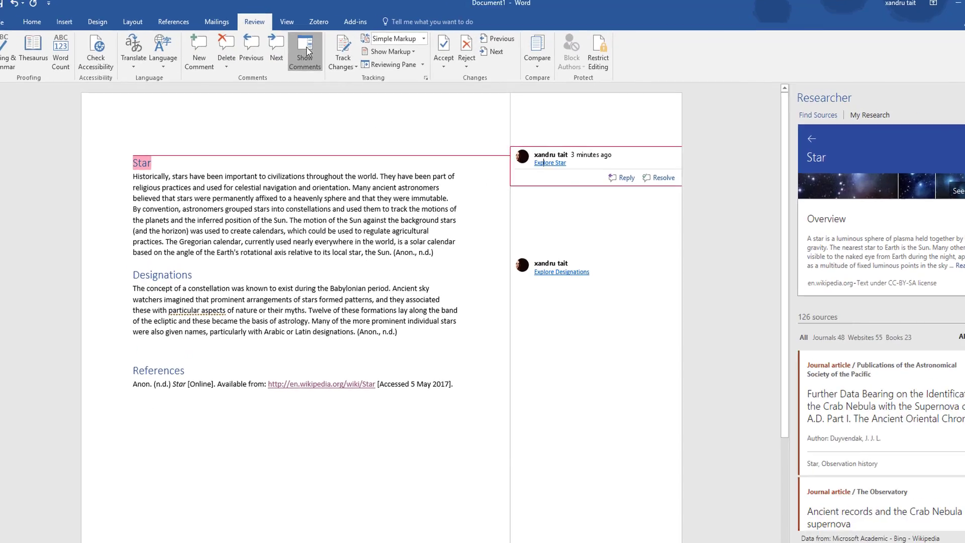
click(307, 51)
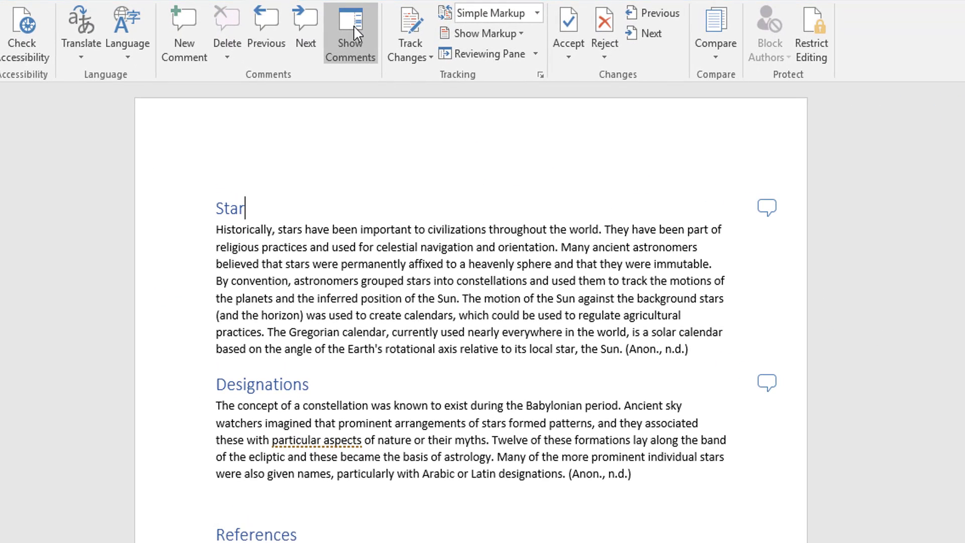
click(771, 213)
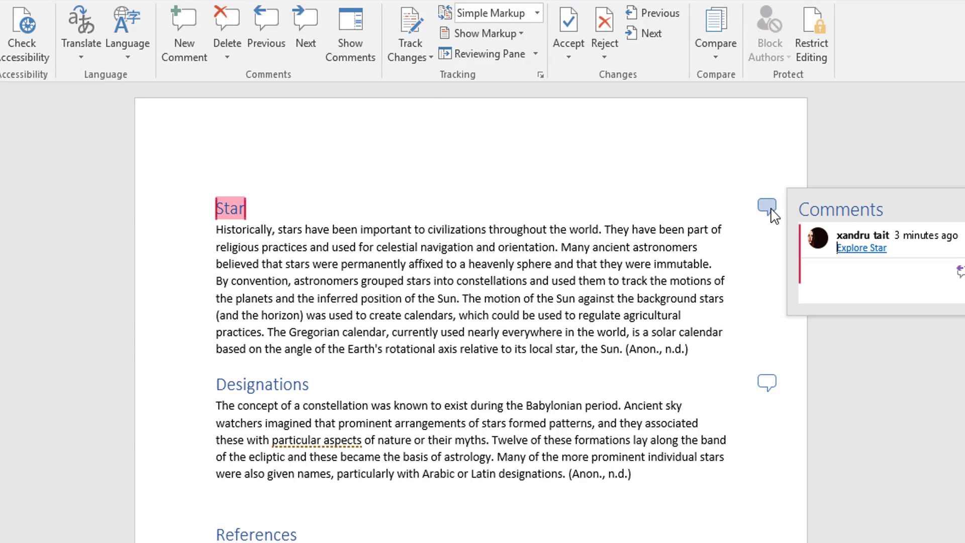
click(237, 26)
click(772, 390)
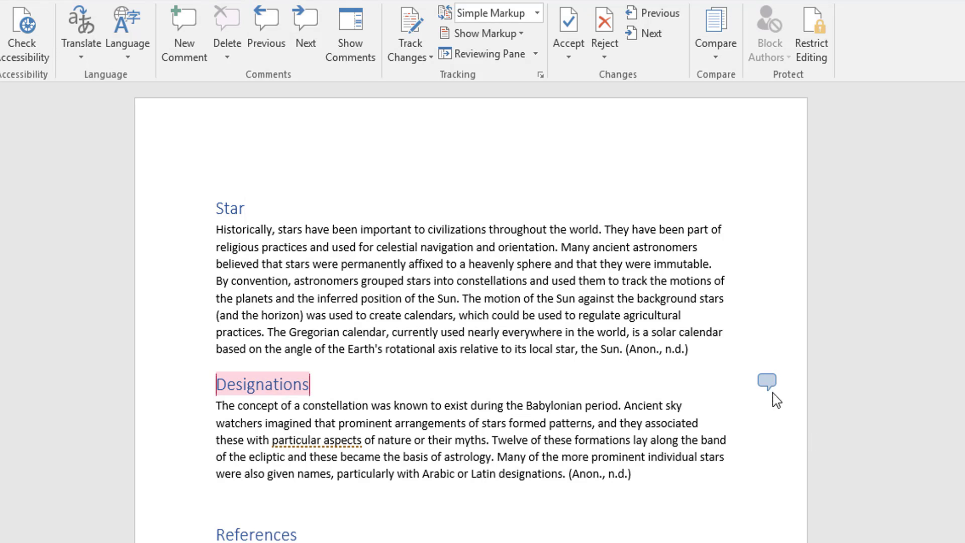
click(227, 27)
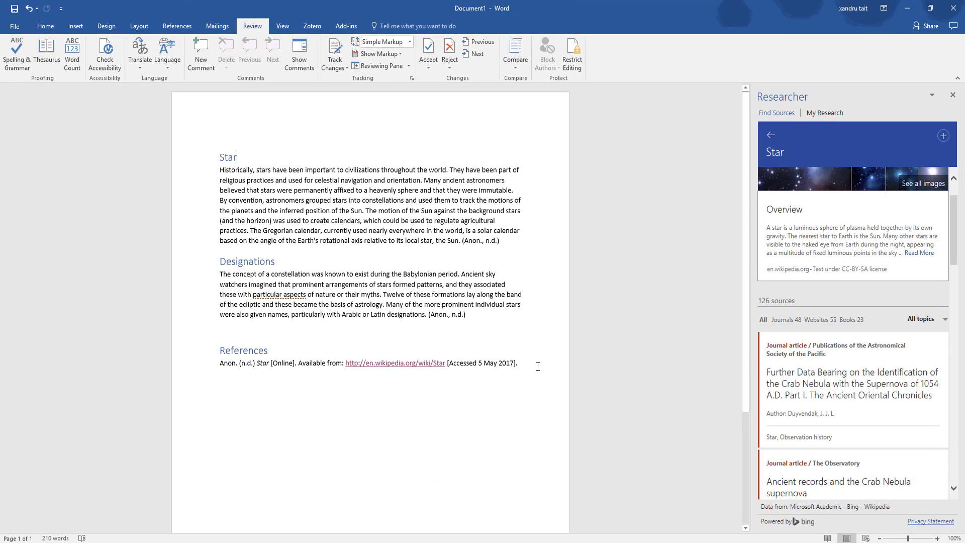
Step: Delete the References heading and its reference entry from the end of the document
click(162, 357)
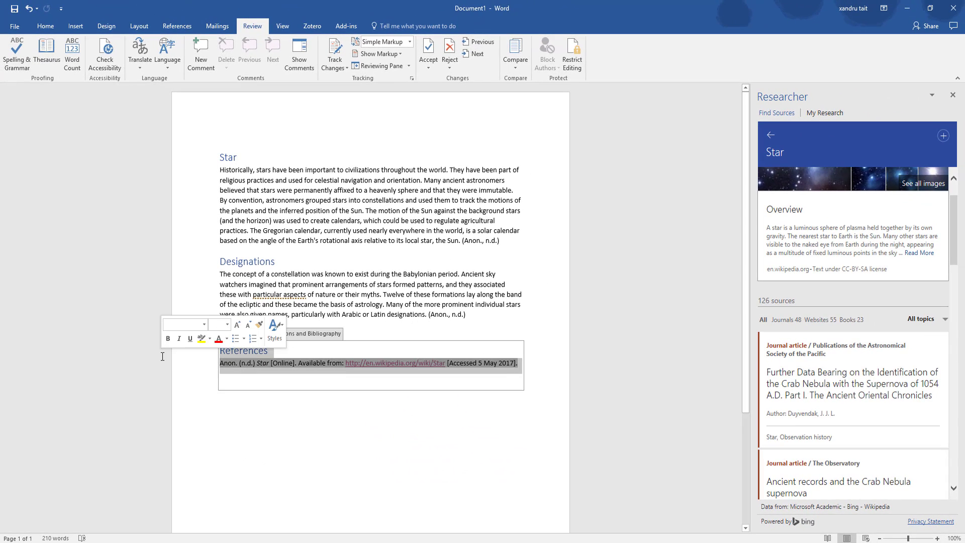
key(Delete)
key(Delete)
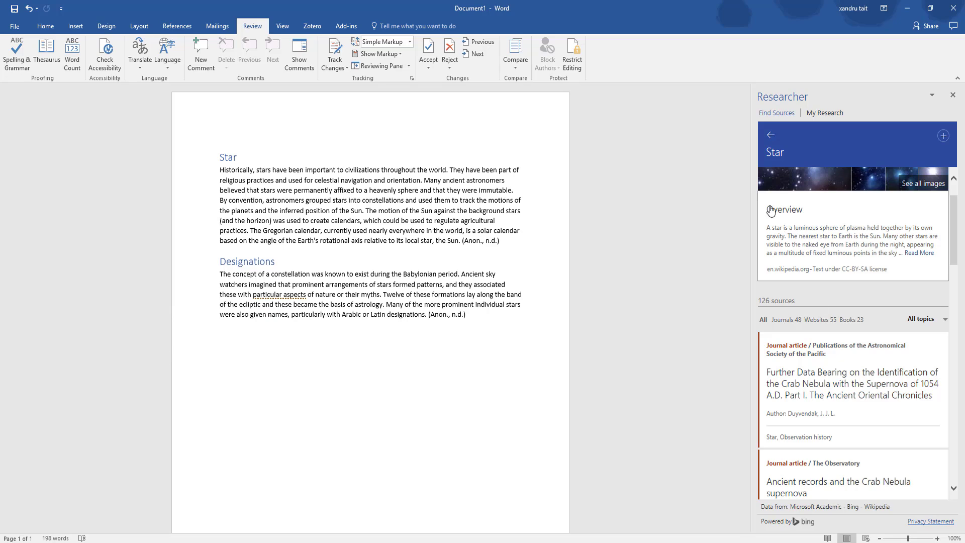
Step: Search the Researcher for the suggested topic Causes of global warming, and add the Effects of global warming on marine mammals heading to the document
click(770, 135)
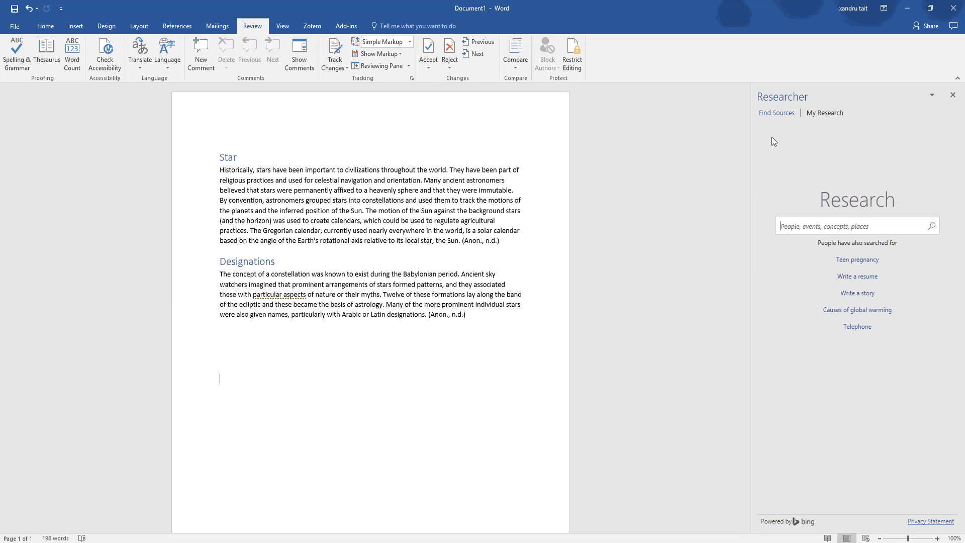
click(863, 318)
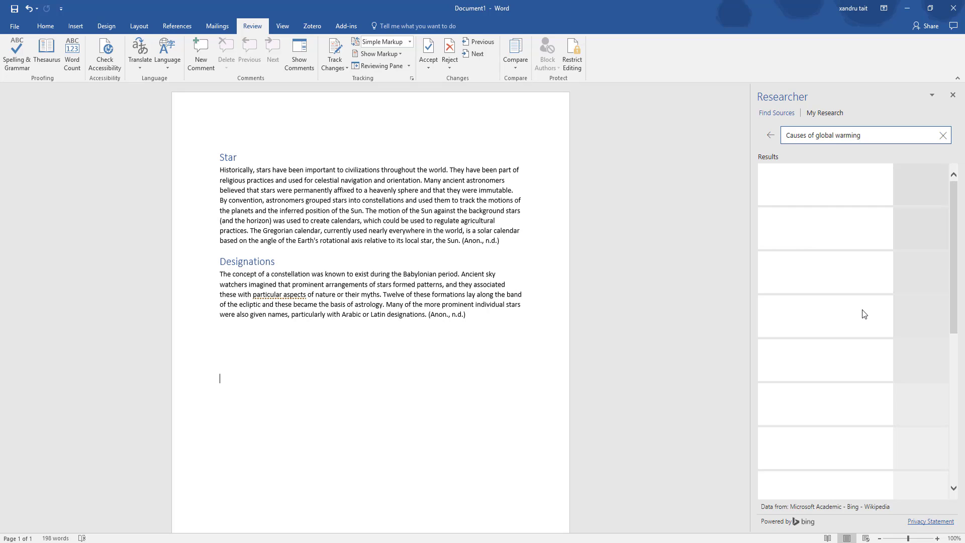
scroll(859, 327, down, 4)
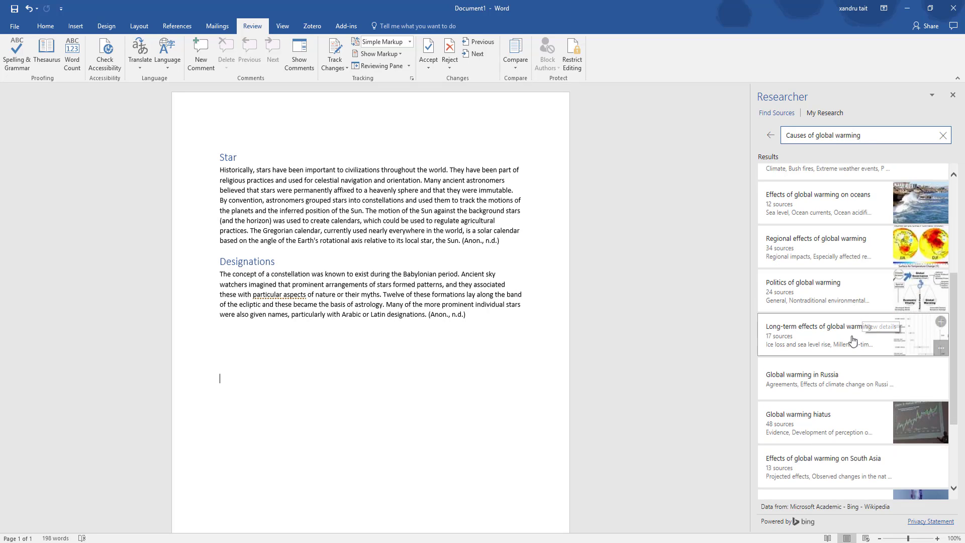
scroll(850, 352, up, 4)
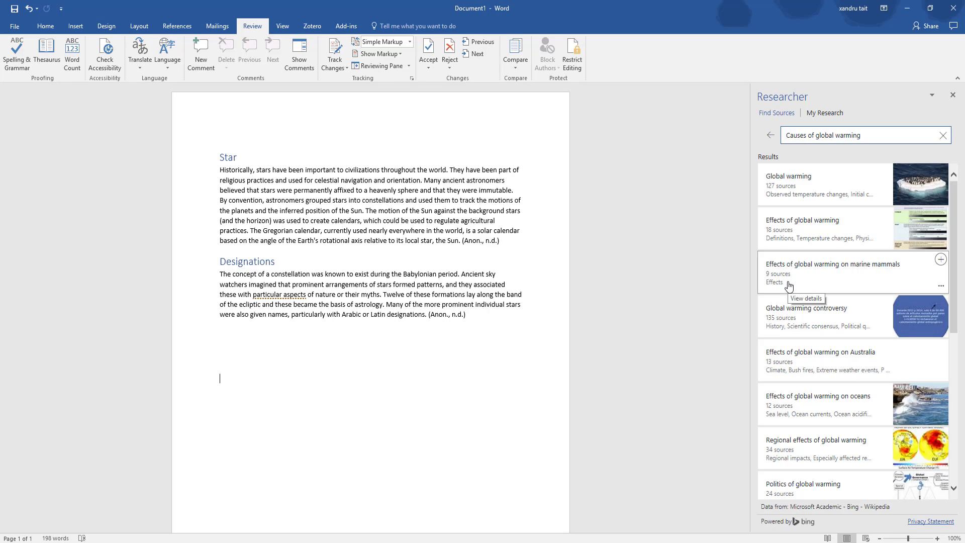
click(939, 263)
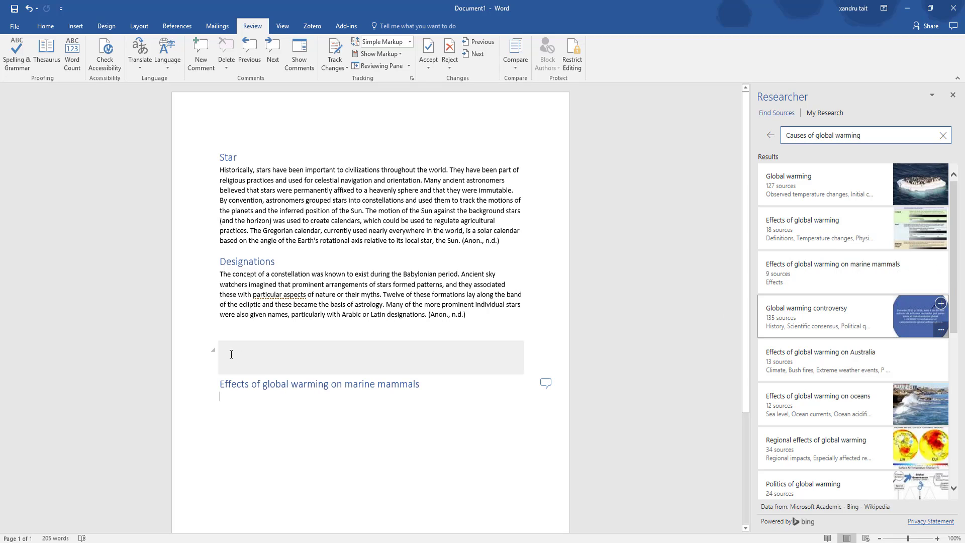
Step: Open the Effects of global warming on marine mammals topic, and examine its journal, website and book sources
click(815, 275)
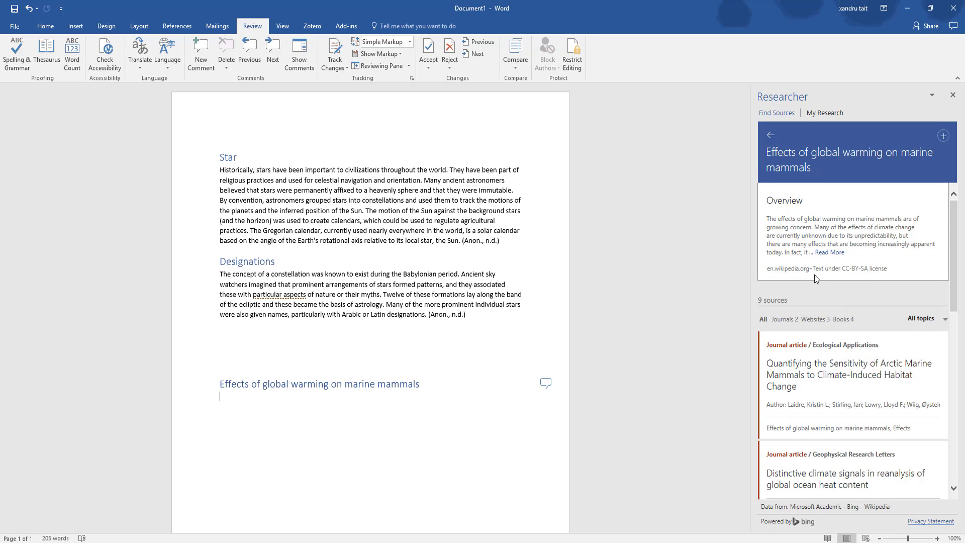
scroll(816, 362, down, 3)
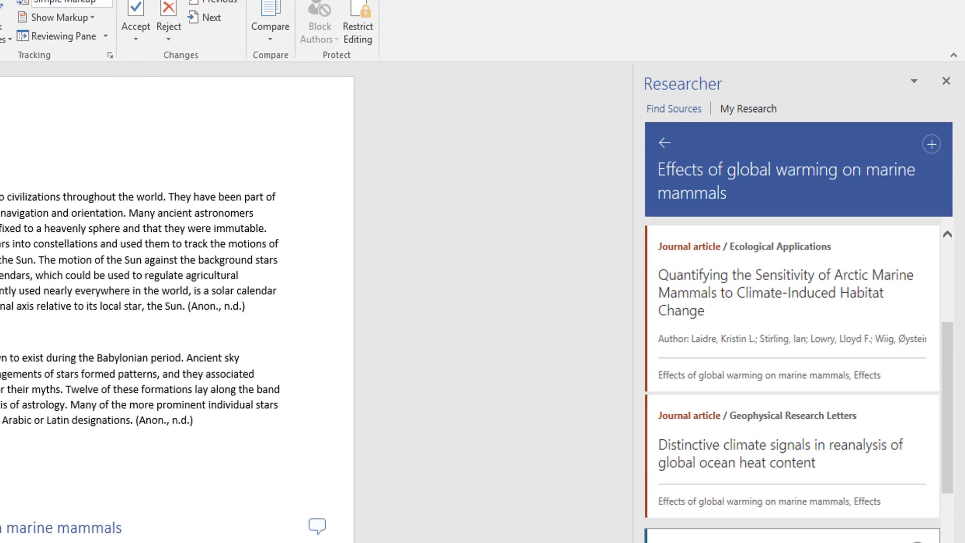
scroll(805, 377, down, 4)
scroll(804, 377, down, 2)
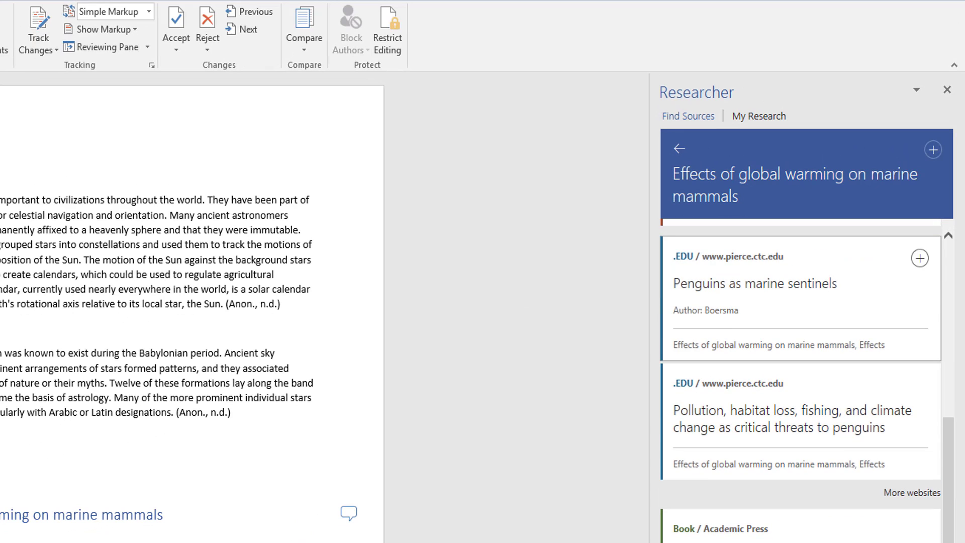
scroll(805, 377, up, 2)
scroll(804, 377, down, 4)
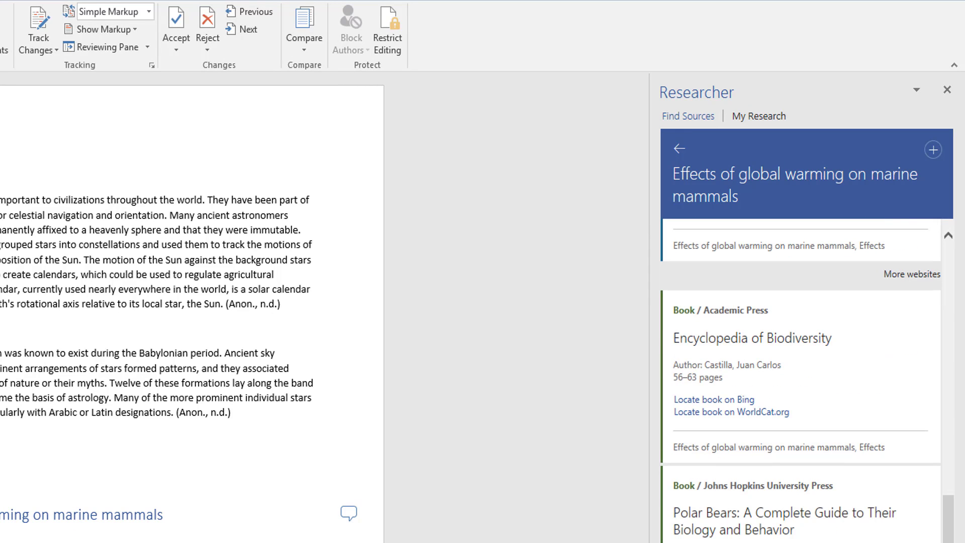
Step: Look up the Encyclopedia of Biodiversity book on WorldCat.org and on Bing, and return to the Word document
scroll(804, 377, up, 2)
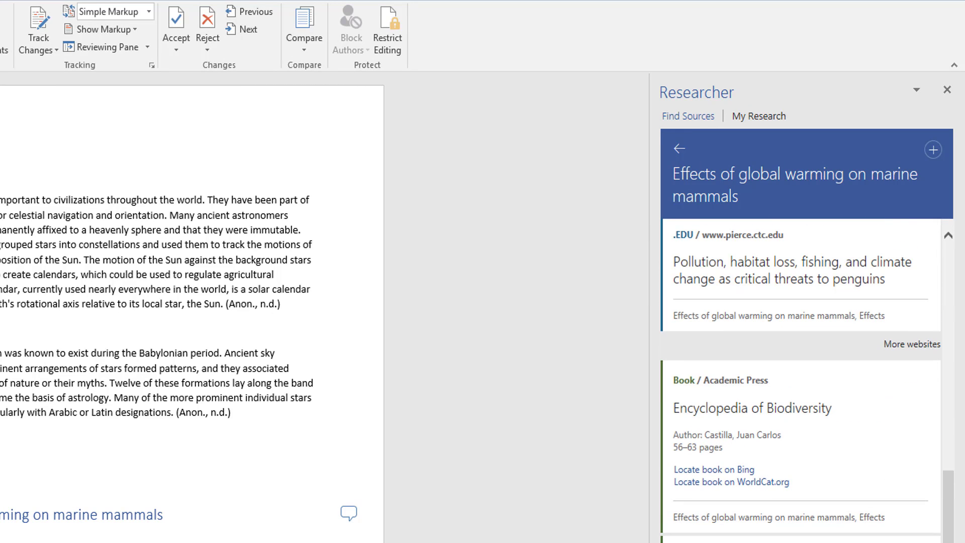
mouse_move(721, 380)
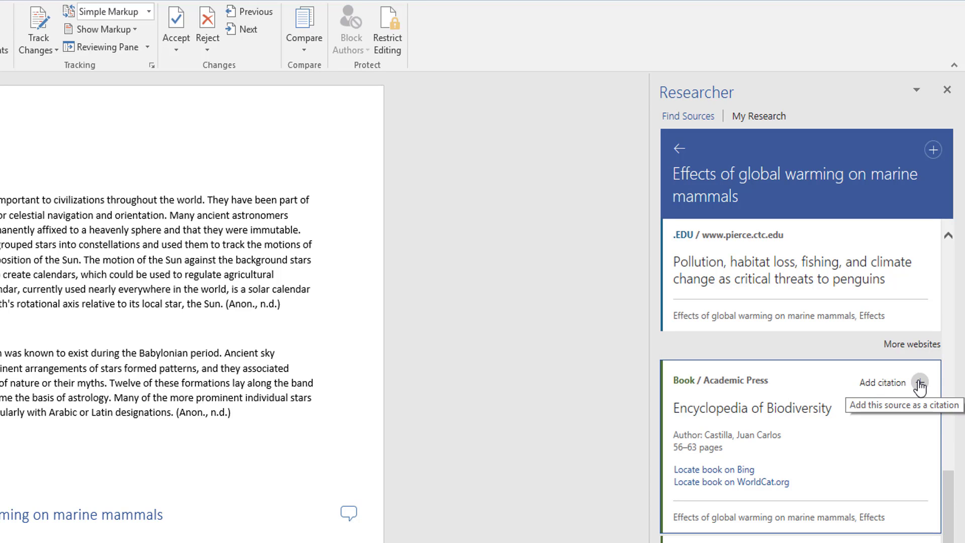
click(713, 482)
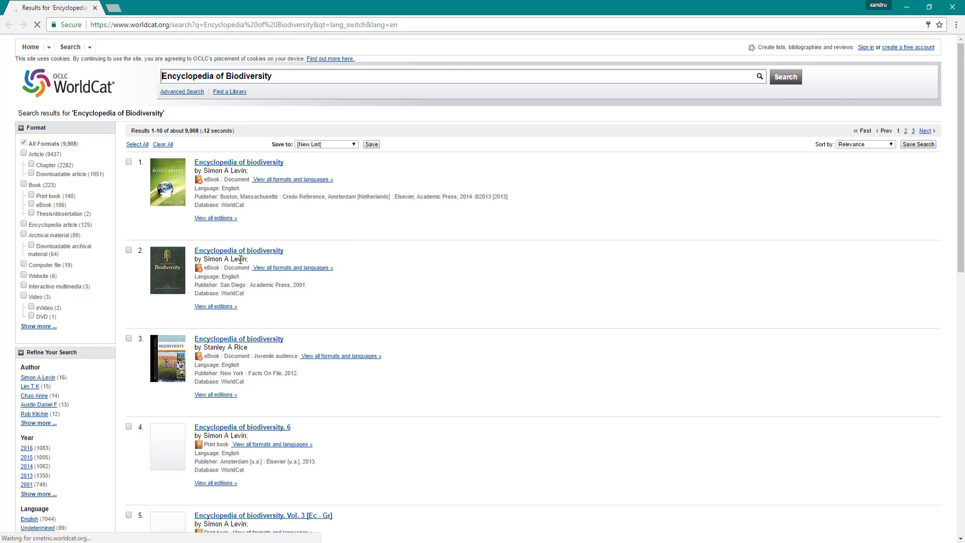
click(951, 7)
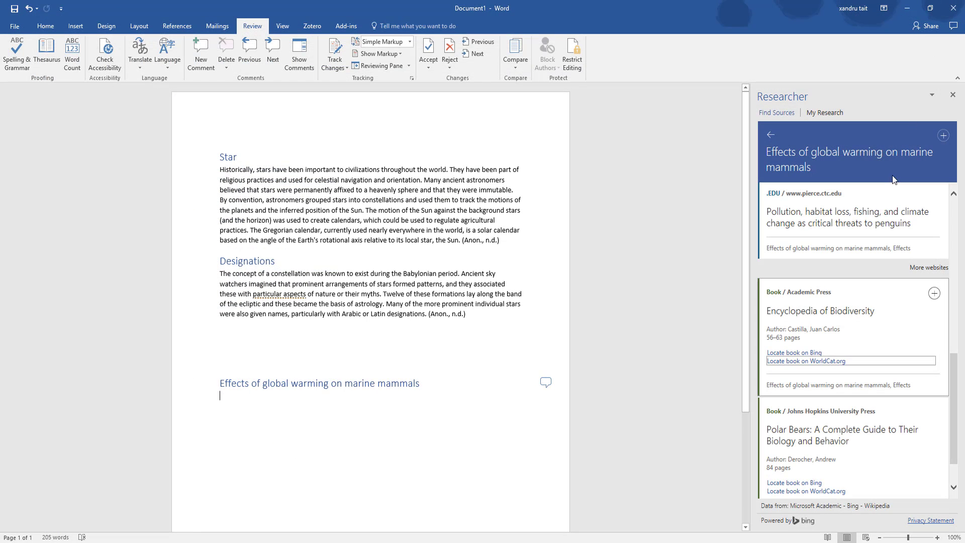
click(810, 353)
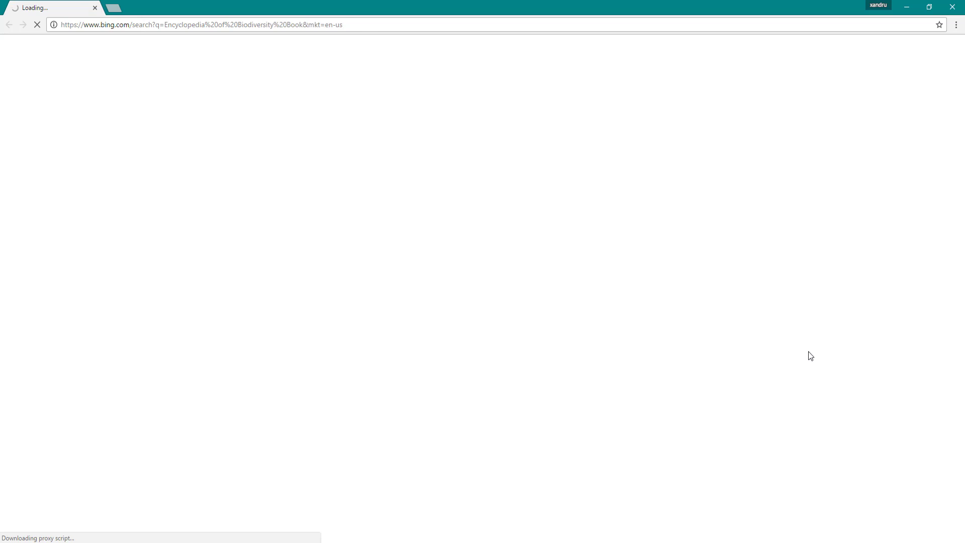
key(alt+Tab)
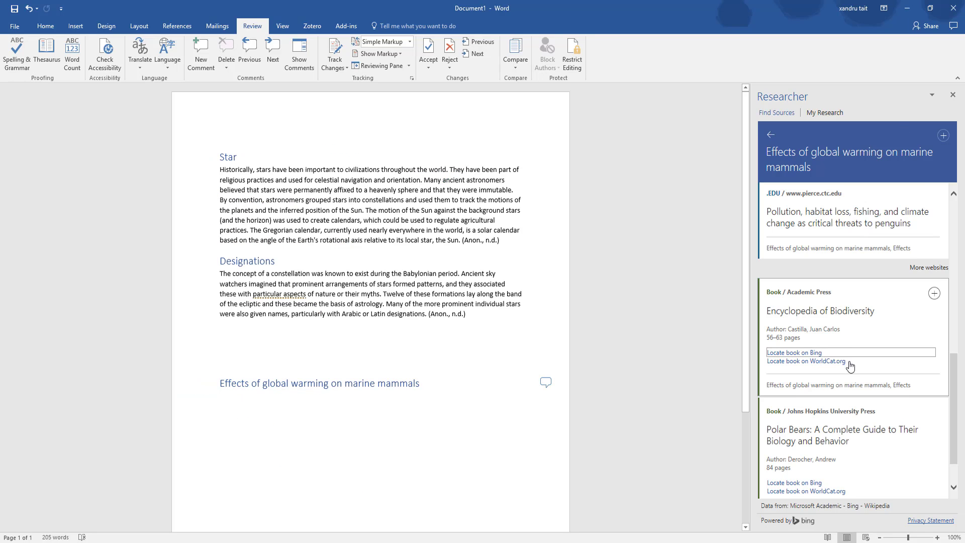
Step: Open the website source on pollution, habitat loss and fishing threats to penguins, and add its Military Students paragraph with a citation
scroll(849, 366, up, 3)
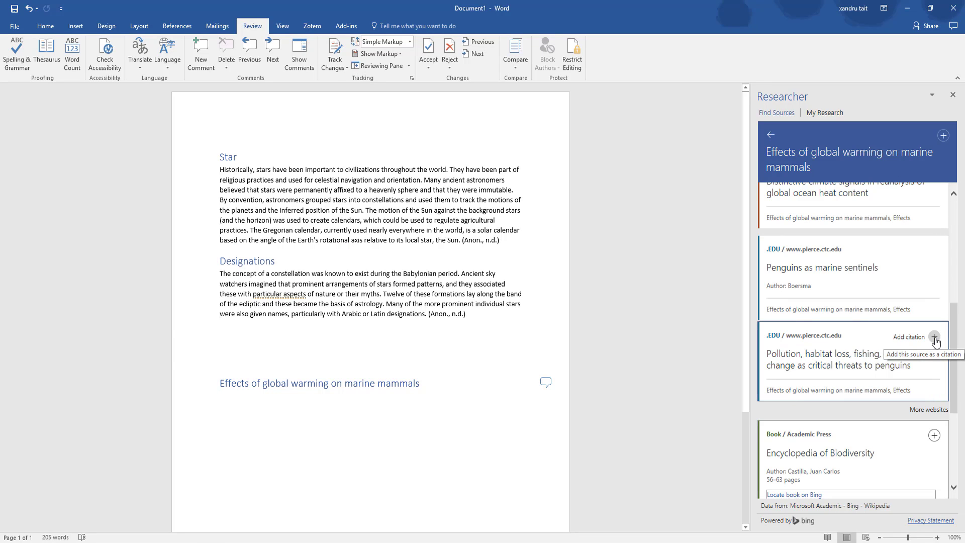
click(858, 361)
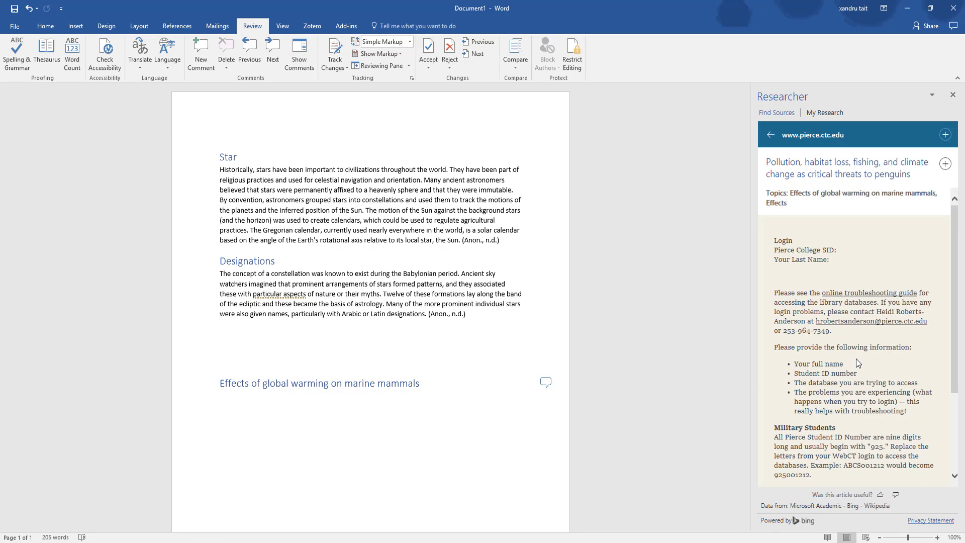
scroll(845, 391, down, 3)
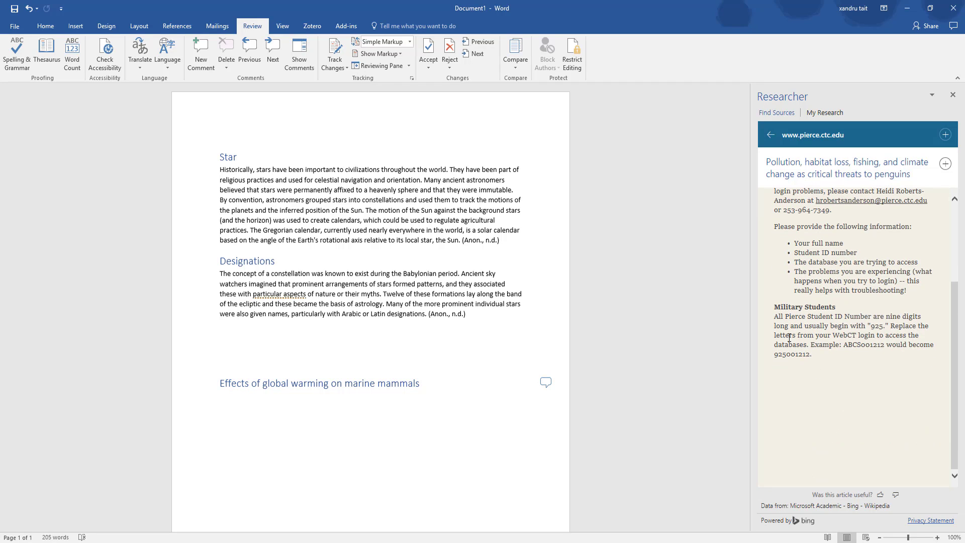
drag(773, 316, 900, 358)
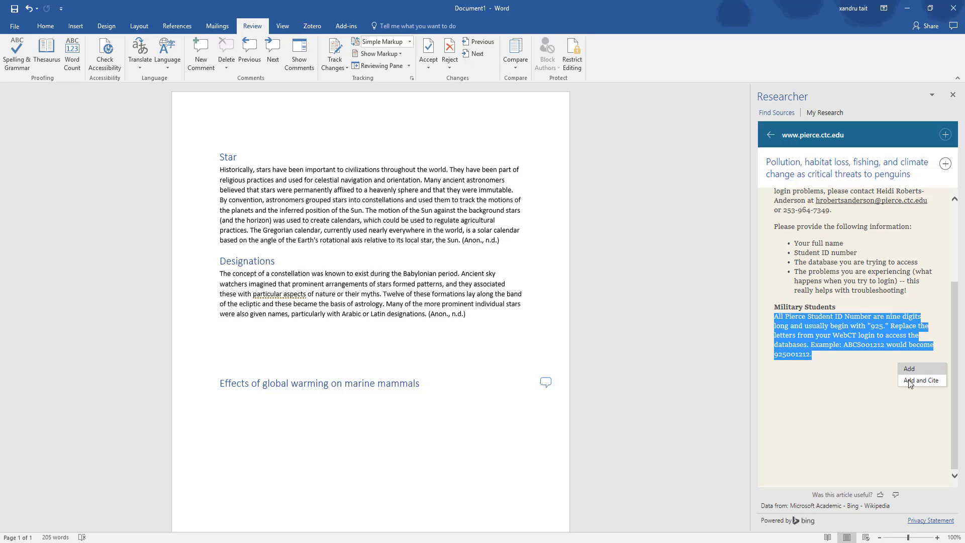
click(910, 380)
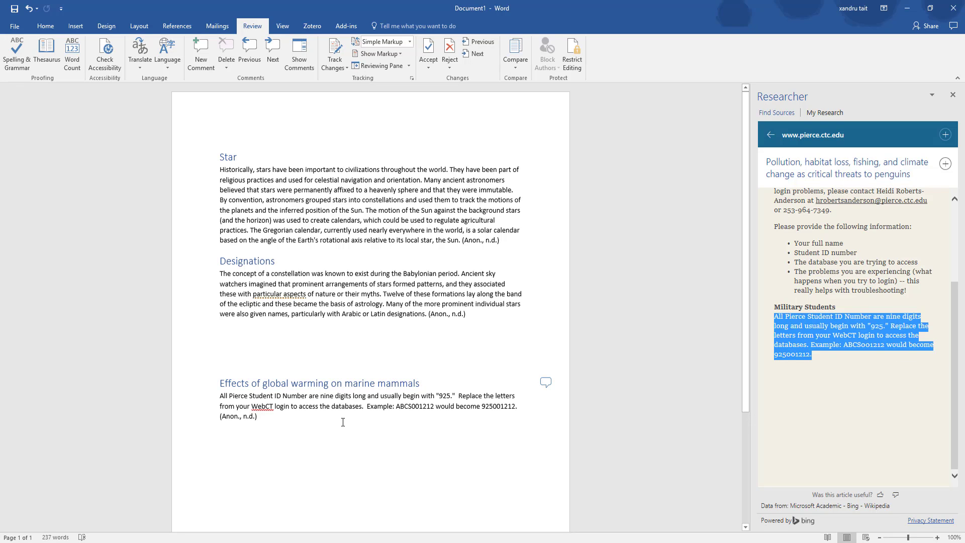
Step: Delete the source Pollution, habitat loss, fishing, and climate change as critical threats to penguins from the master source list
scroll(369, 433, down, 2)
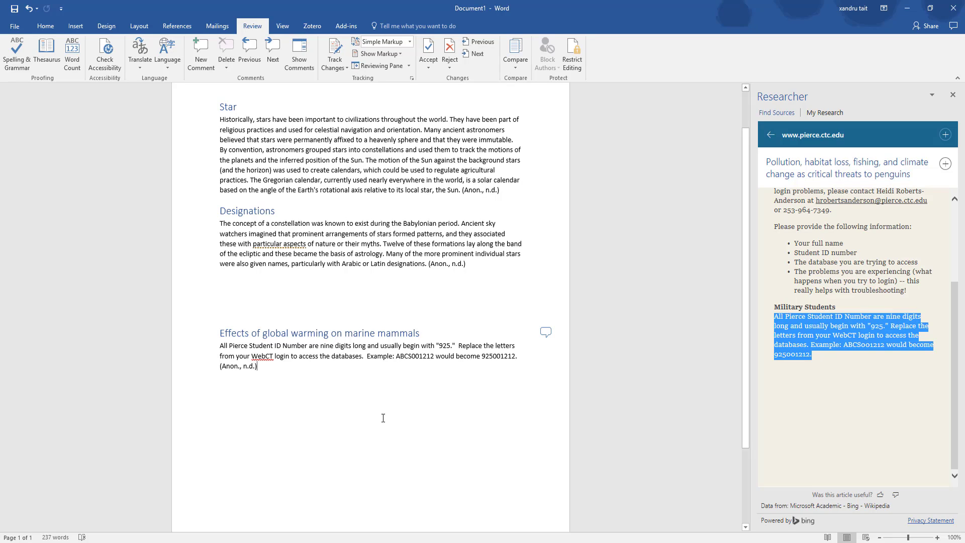
click(177, 26)
click(293, 42)
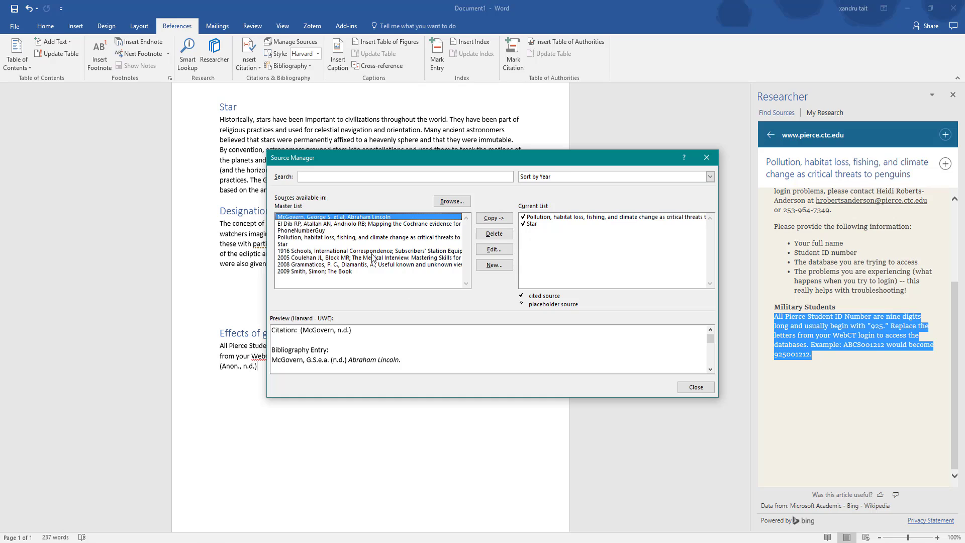
click(360, 238)
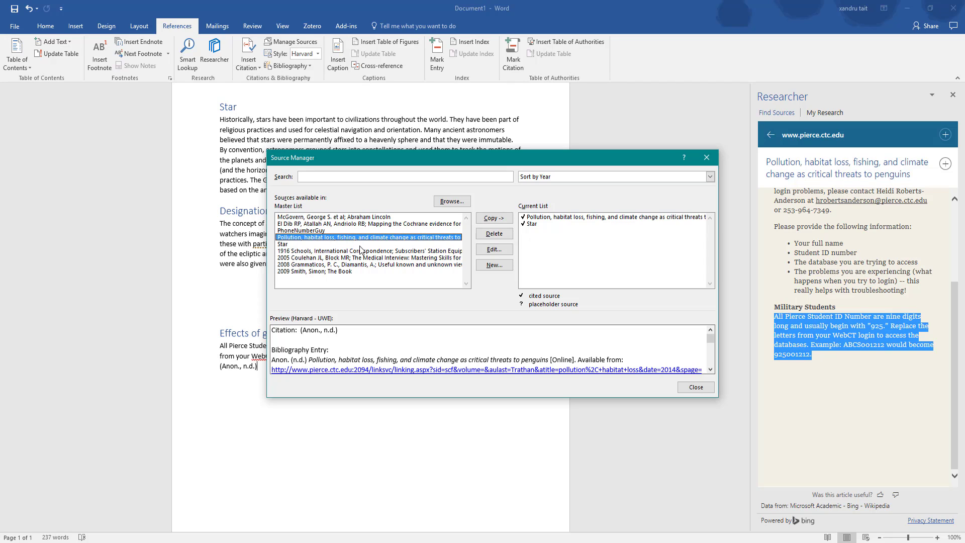
click(485, 234)
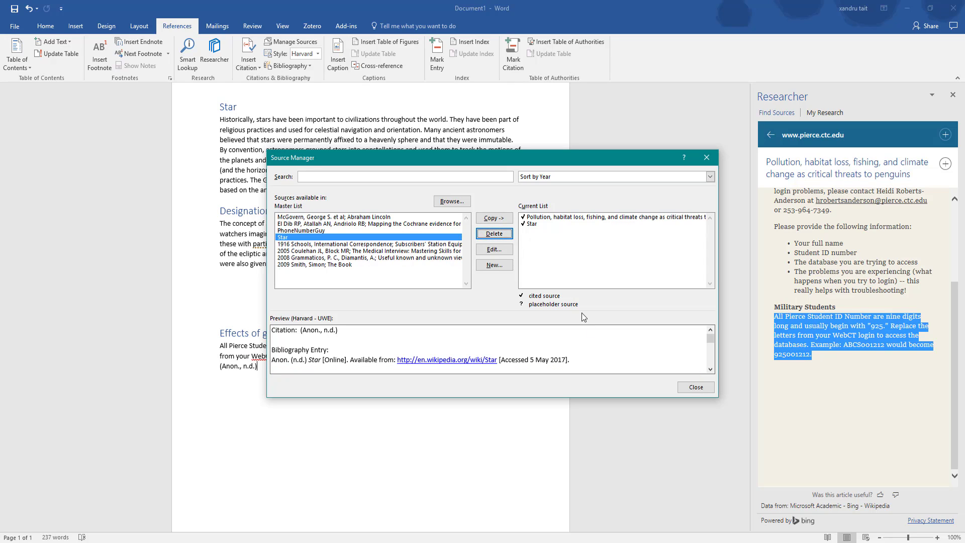
click(692, 387)
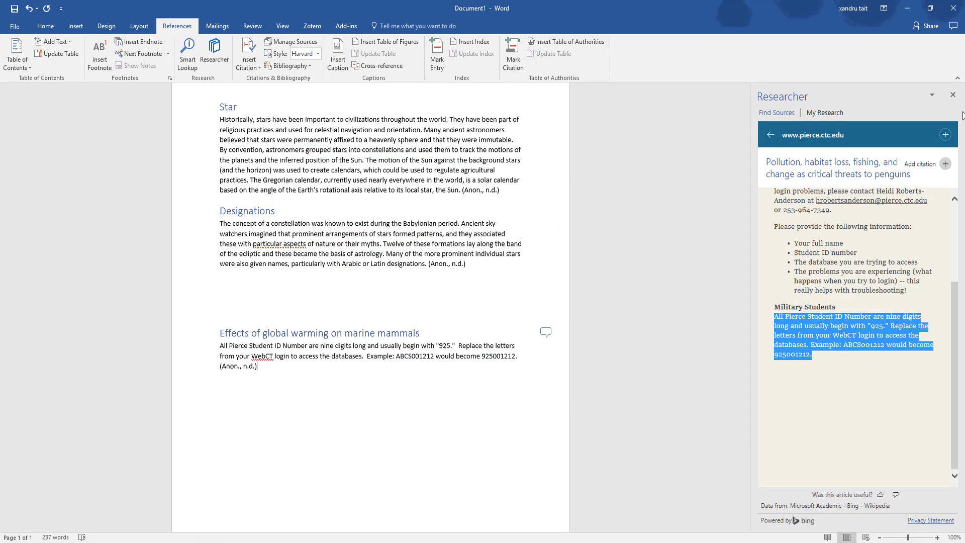
Step: Close the Researcher and delete the entire contents of the document
click(952, 95)
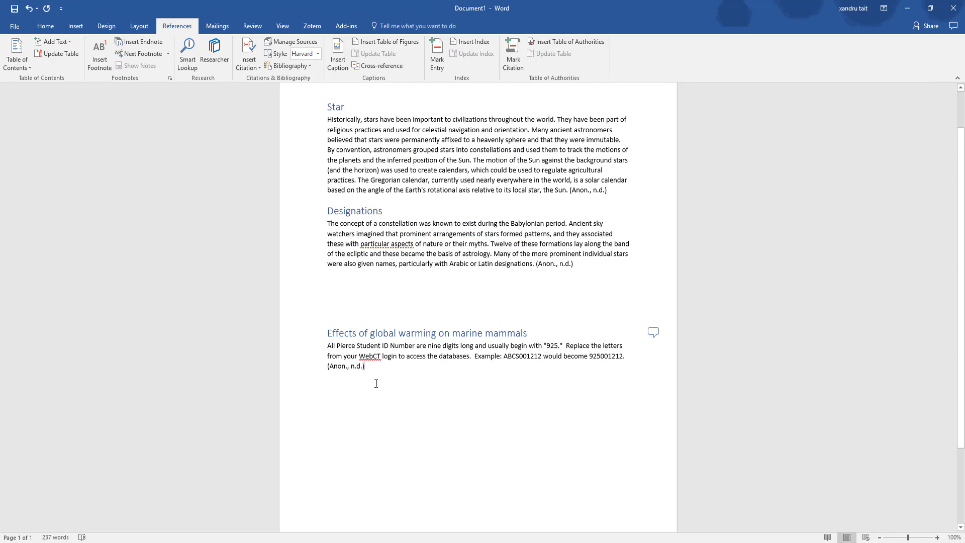
key(ctrl+a)
key(Delete)
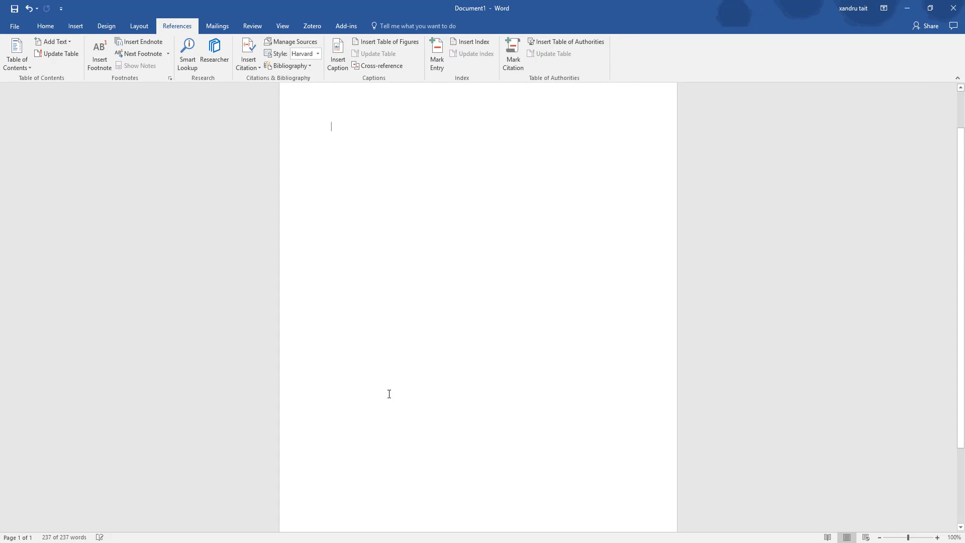
scroll(402, 332, up, 1)
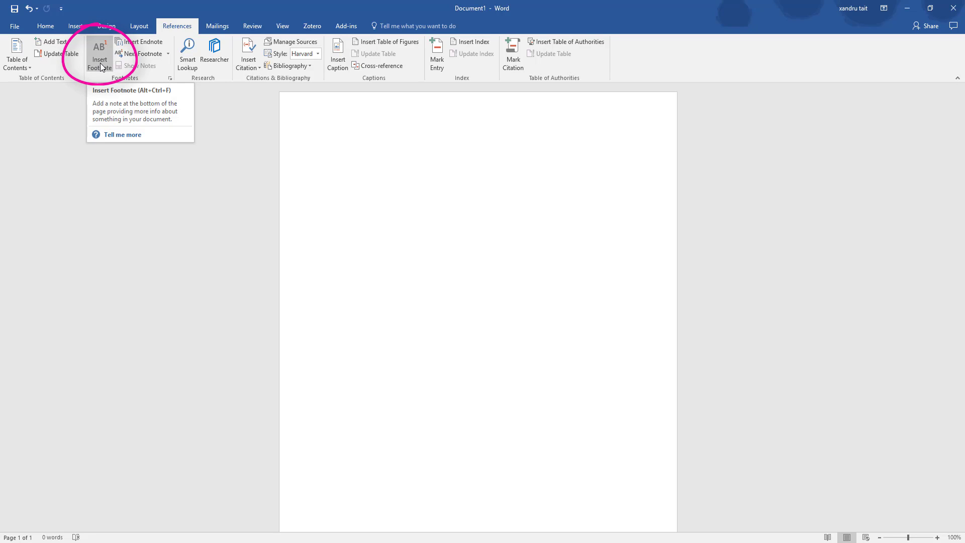
Step: Enter the text "My quote" in the document and insert a footnote after it
text(My quote)
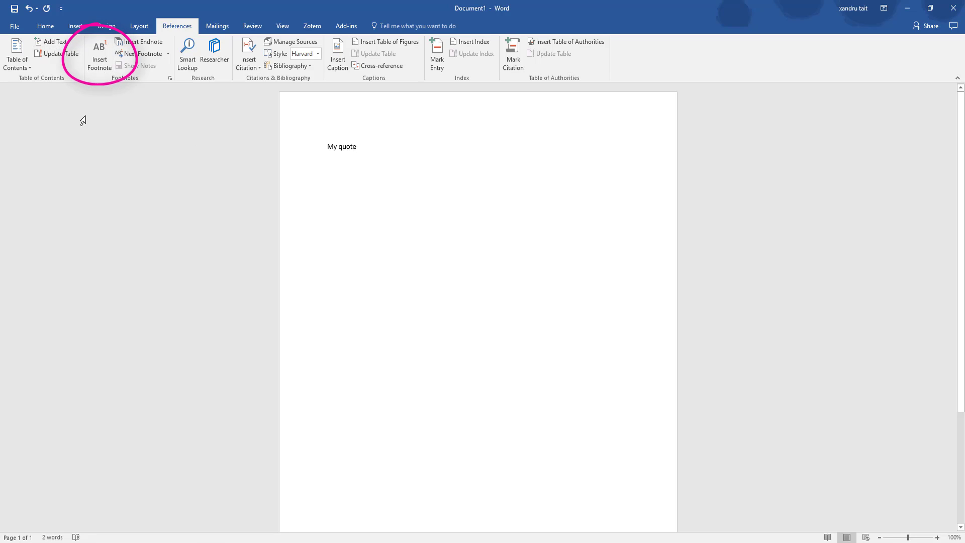
click(102, 60)
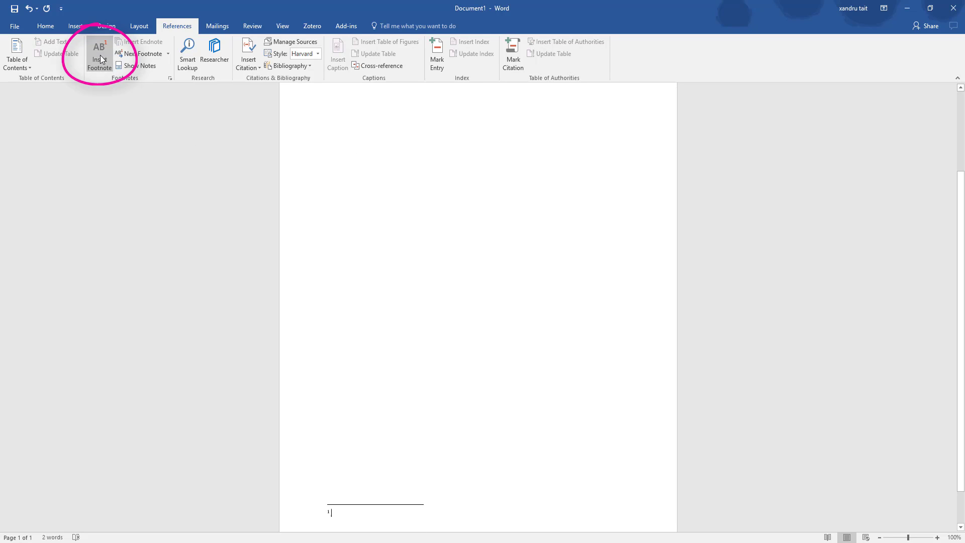
scroll(425, 229, up, 2)
scroll(426, 229, down, 2)
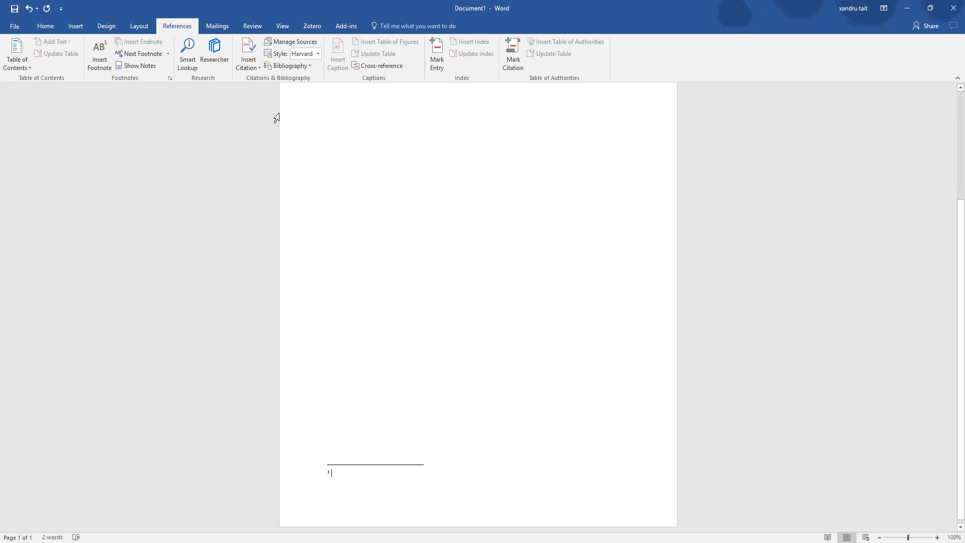
Step: Copy the 2005 source The Medical Interview: Mastering Skills for Clinical Practice from the master list to the current source list
click(309, 40)
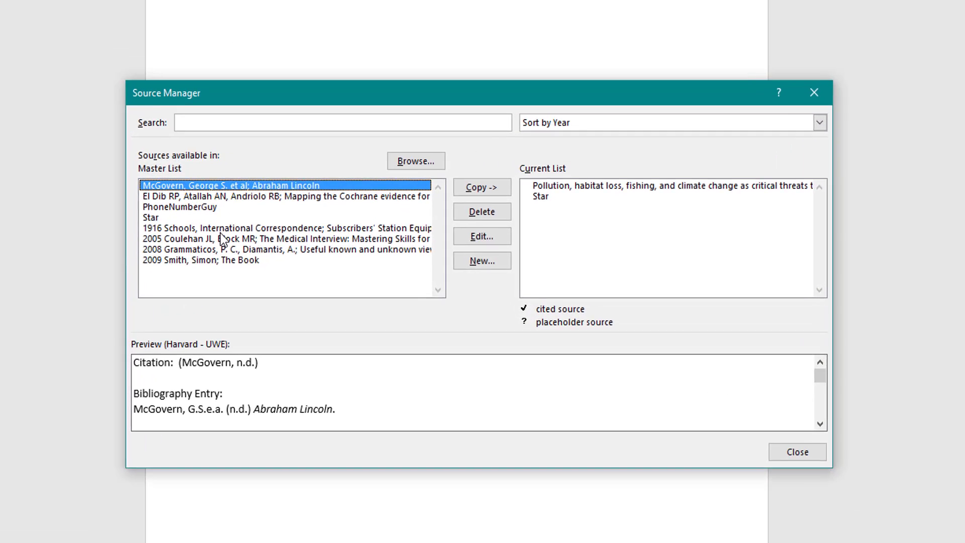
click(214, 228)
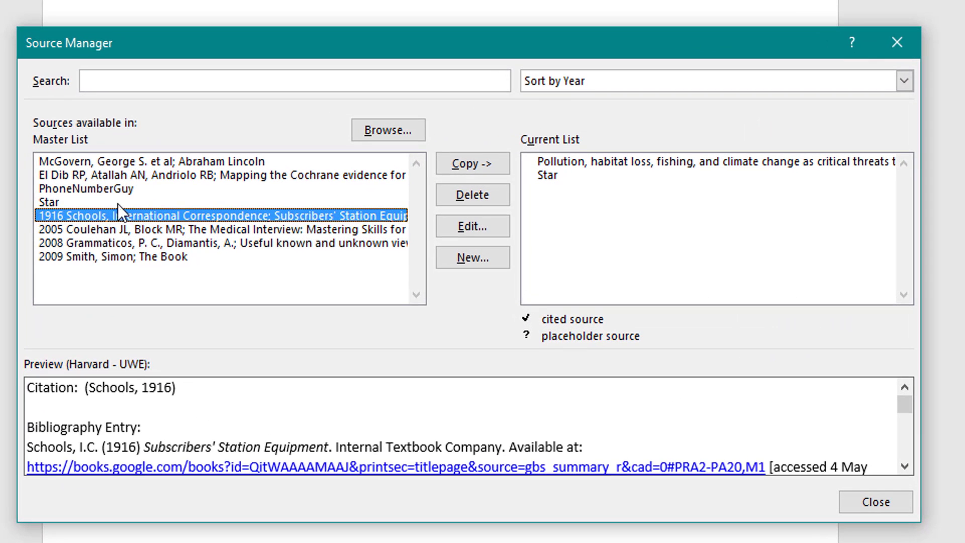
click(202, 206)
click(201, 195)
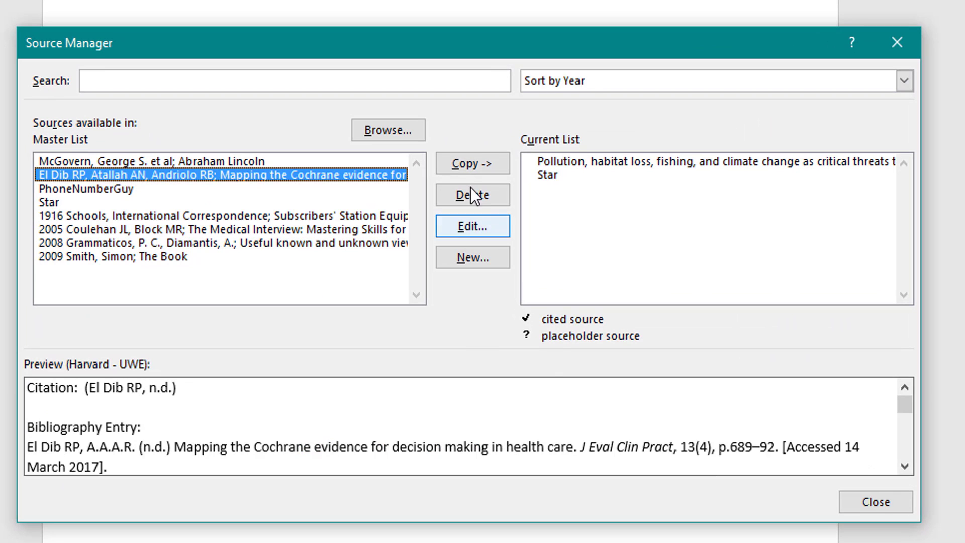
click(166, 229)
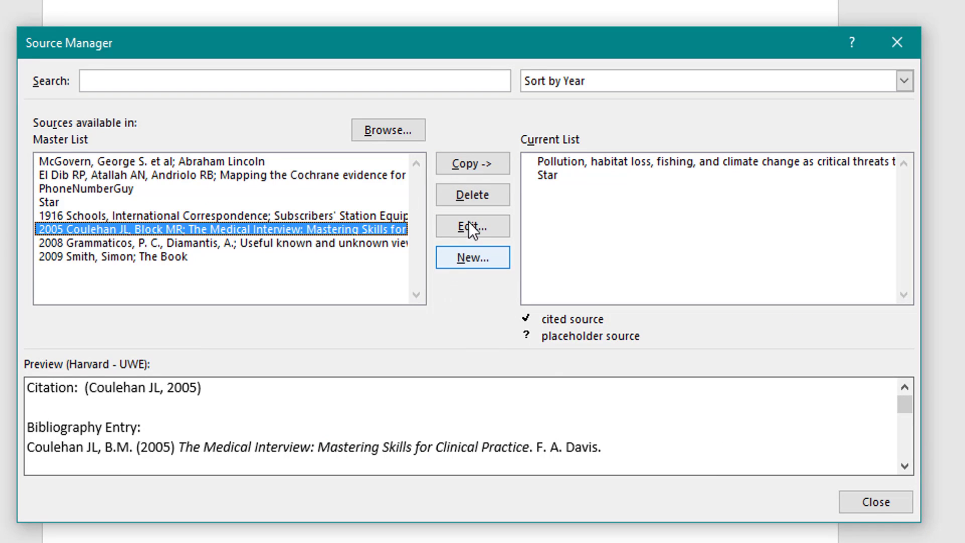
click(469, 171)
Step: Delete the penguin threats and Star sources from the current source list, and close the Source Manager
click(584, 161)
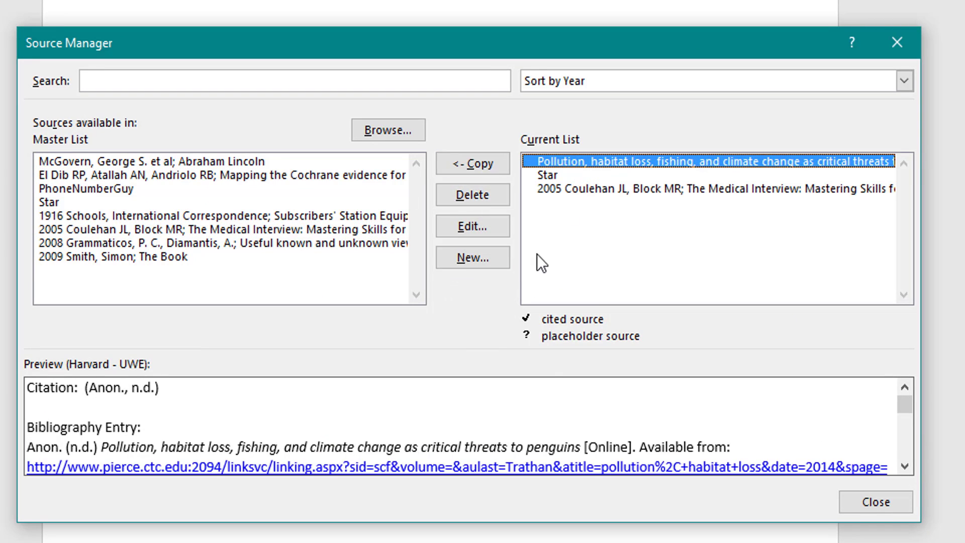
click(476, 199)
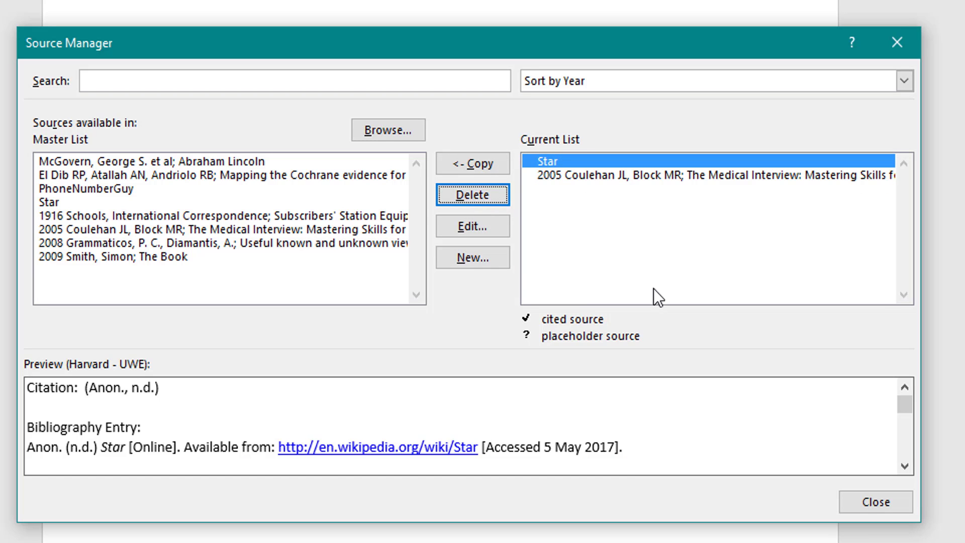
click(460, 195)
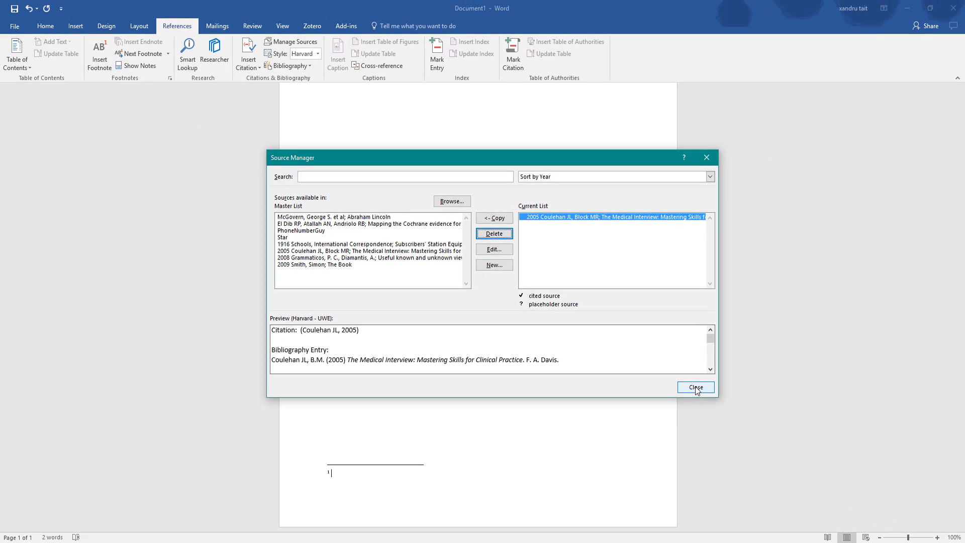
click(872, 500)
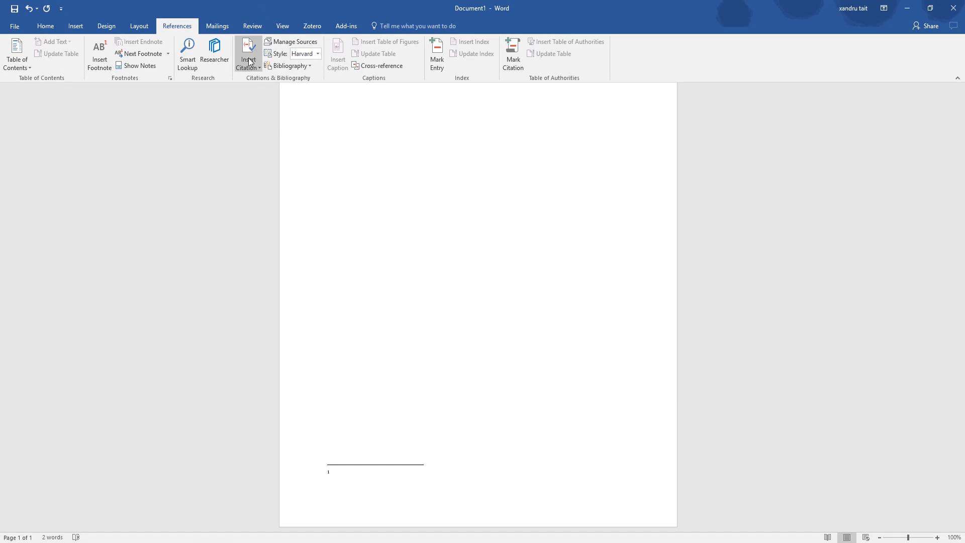
Step: Insert the bibliography entry for The Medical Interview into the footnote, on the same line as the footnote number
click(248, 59)
click(400, 131)
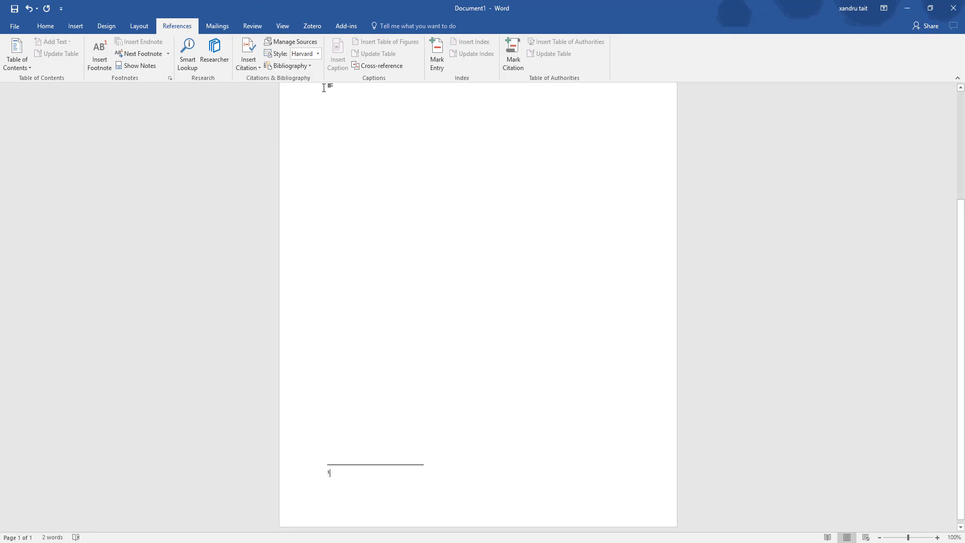
click(295, 66)
click(295, 79)
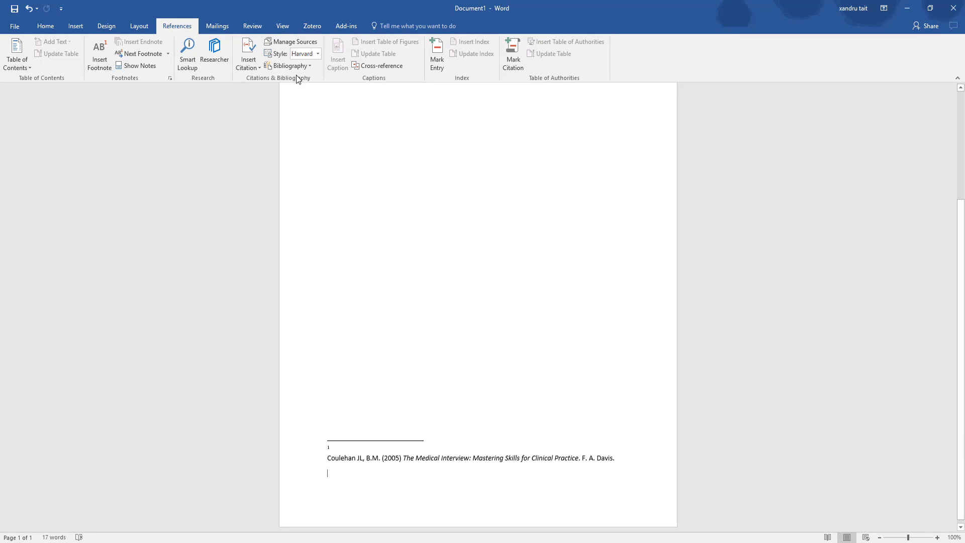
key(ctrl+z)
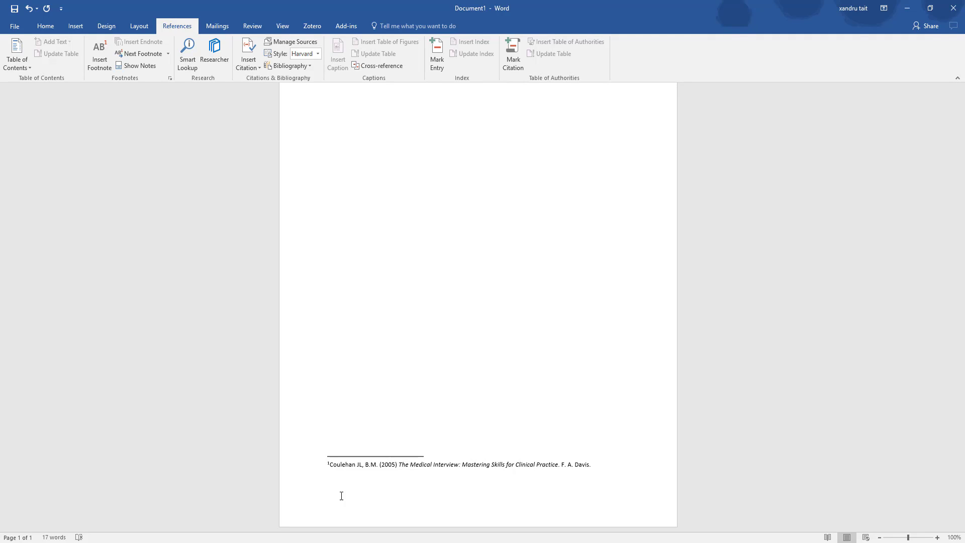
scroll(341, 496, up, 3)
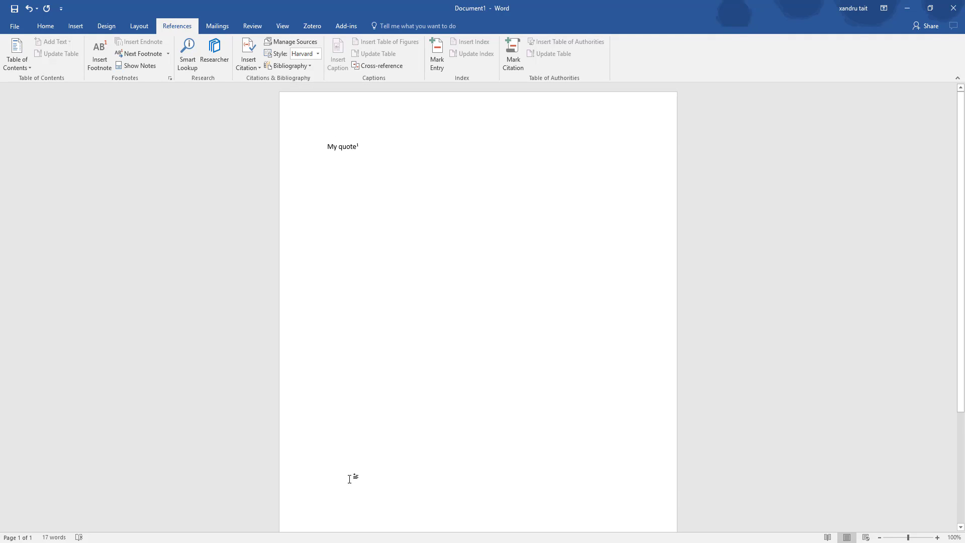